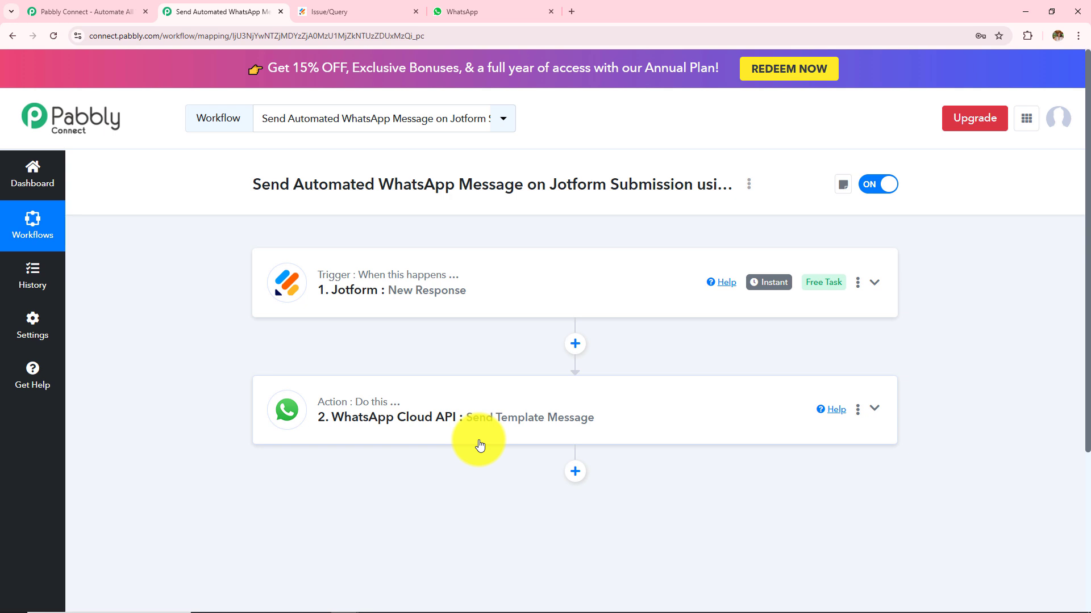
Check the Name, Email, Phone and Order Issue entries in the Issue/Query form and submit it.
click(382, 10)
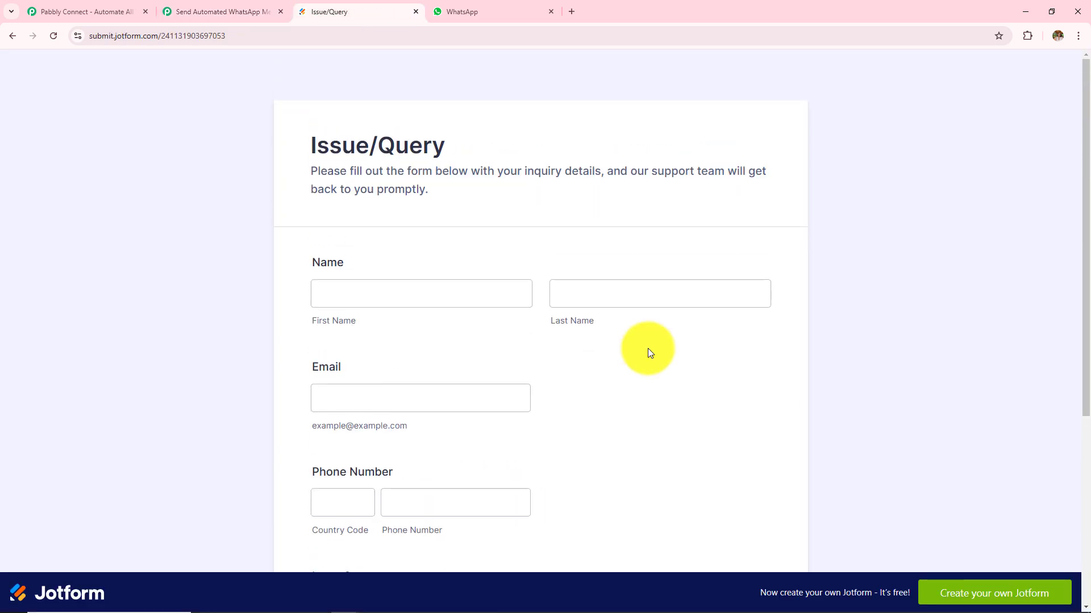
scroll(648, 349, down, 4)
scroll(647, 349, up, 2)
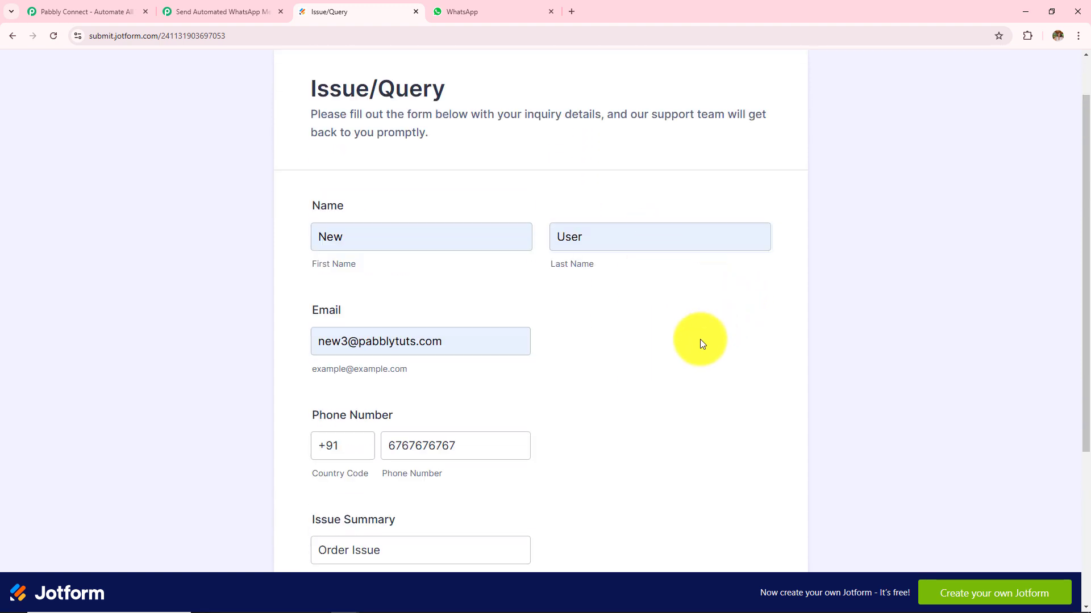
click(358, 342)
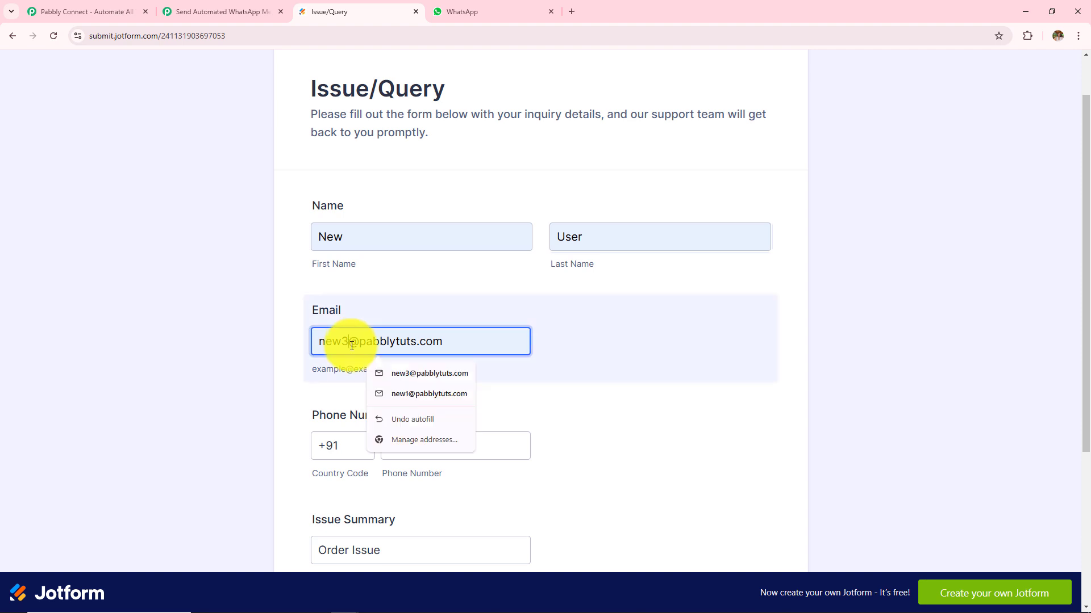
key(Escape)
click(651, 434)
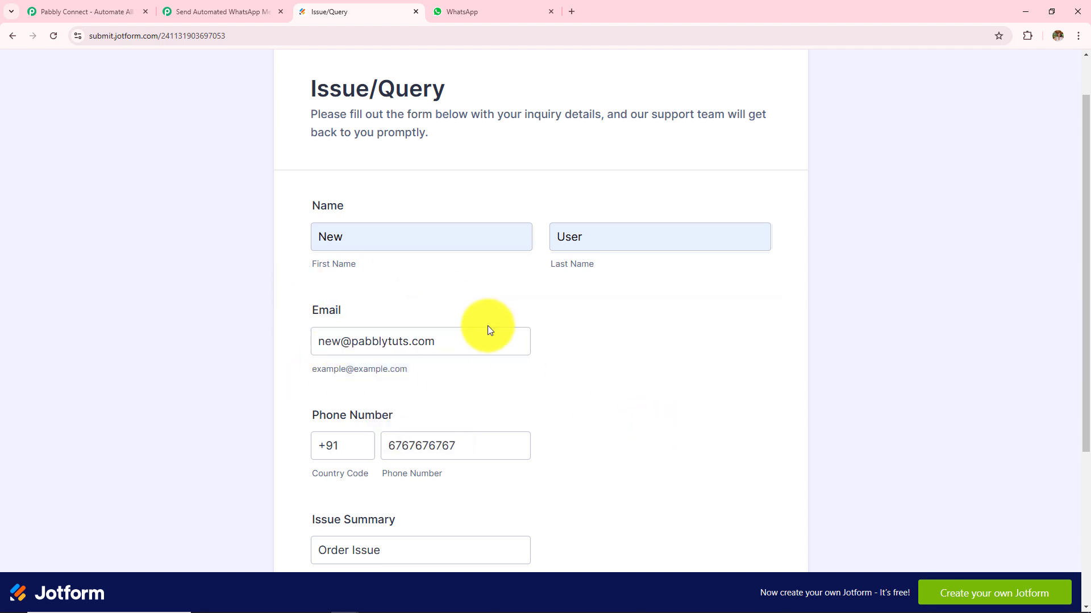
scroll(510, 391, down, 4)
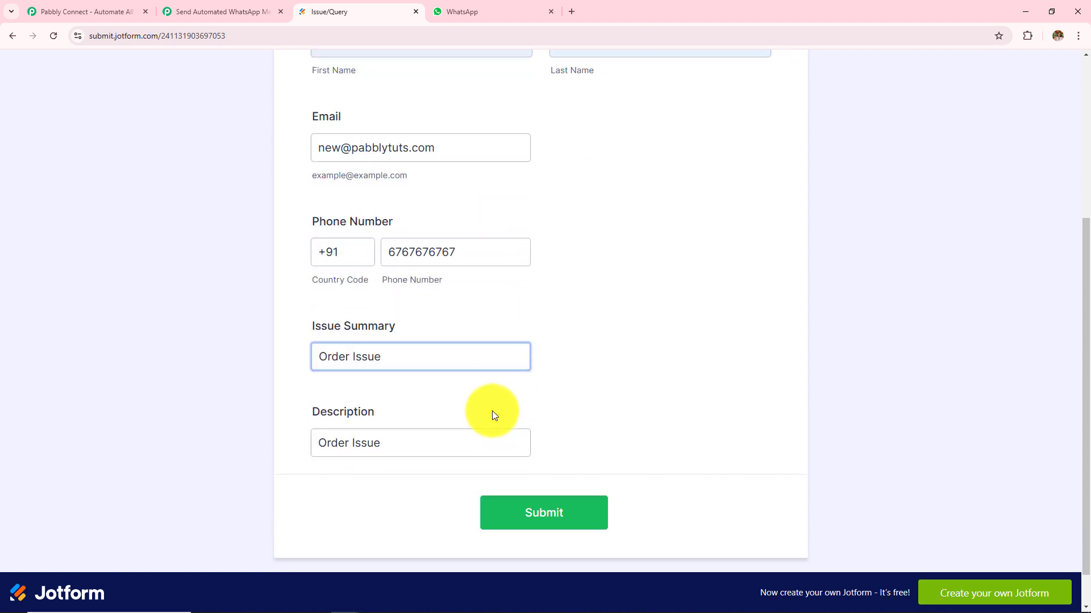
scroll(492, 410, down, 1)
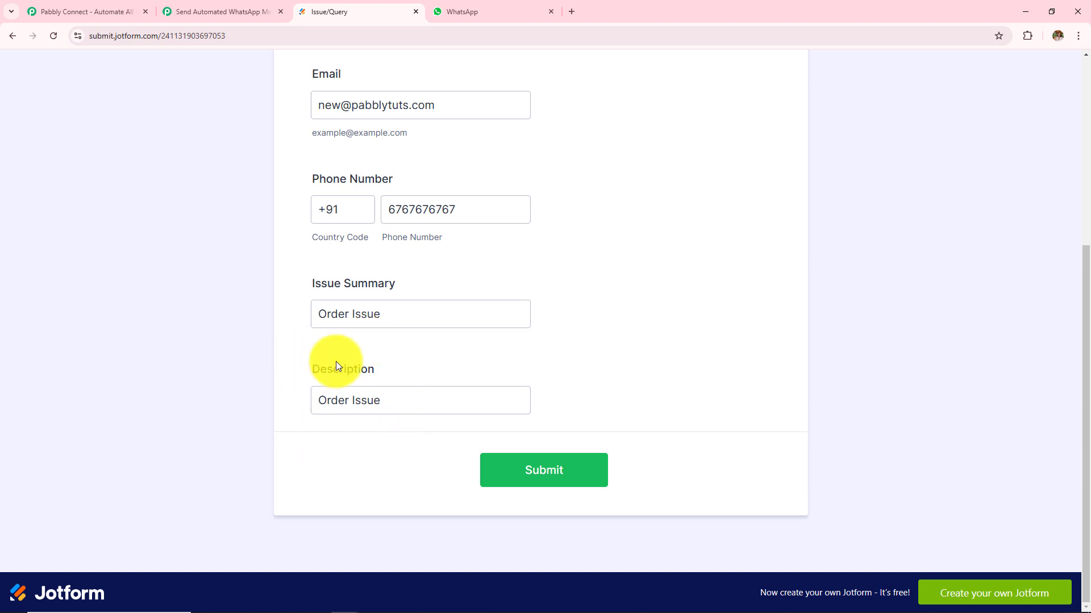
click(512, 475)
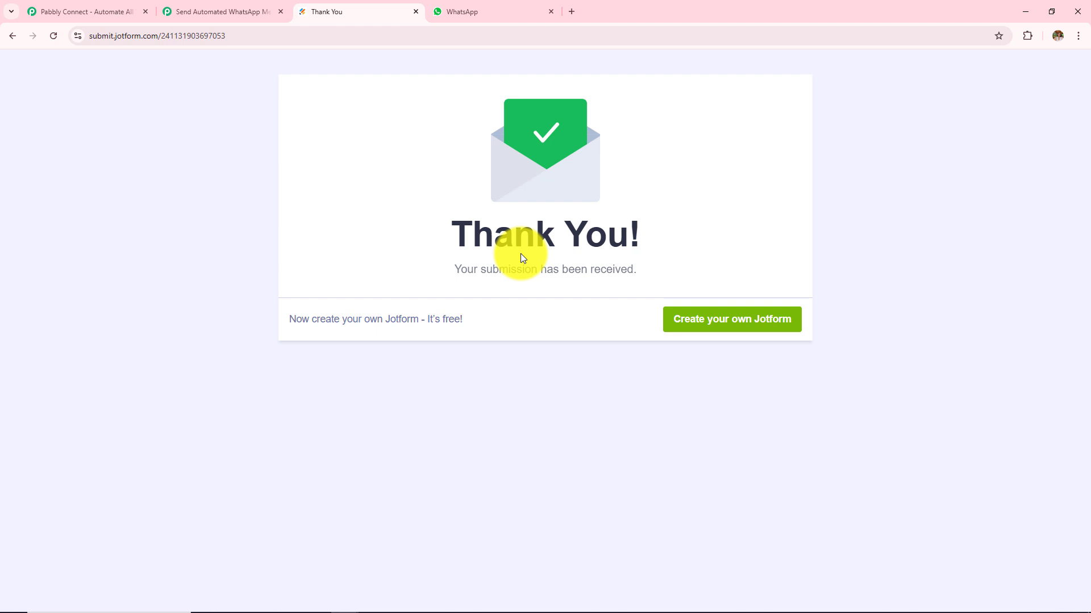
Point out the received WhatsApp message's 'Hi New User' greeting and thank-you paragraph.
click(483, 12)
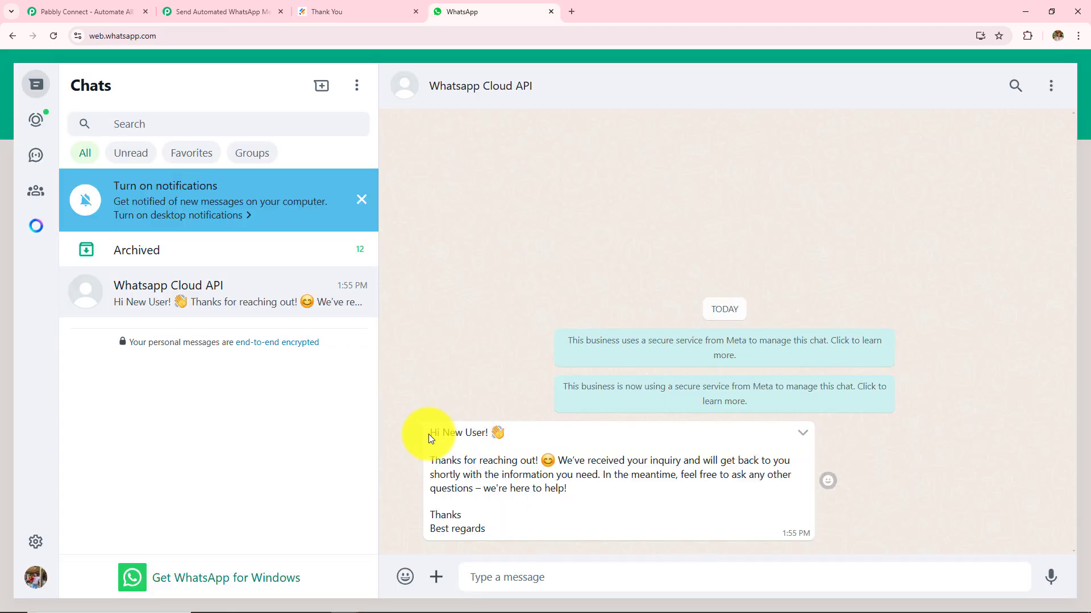
drag(429, 434, 526, 442)
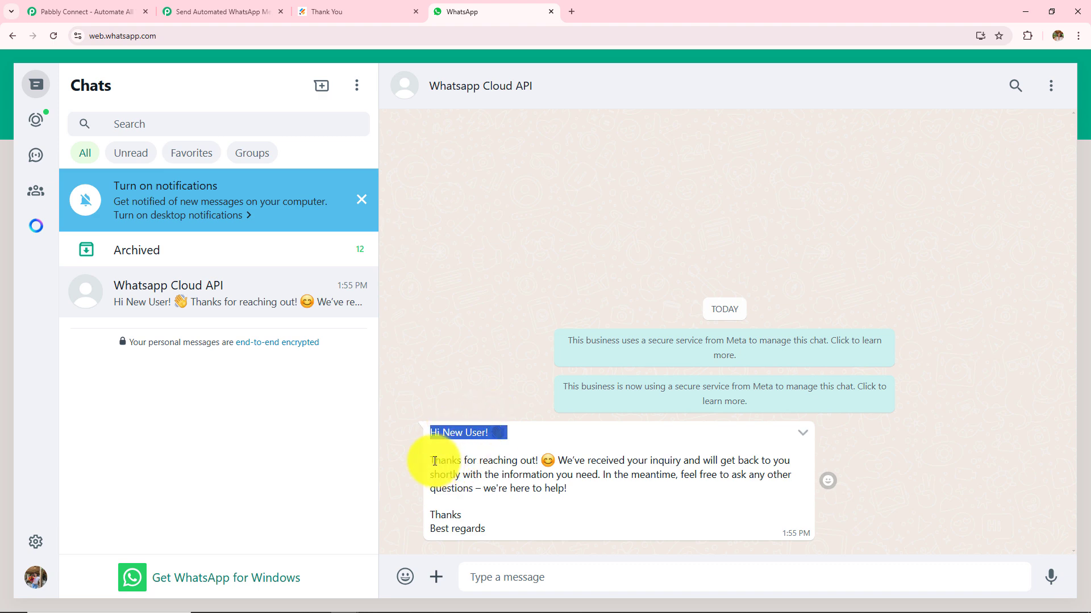
drag(434, 461, 692, 459)
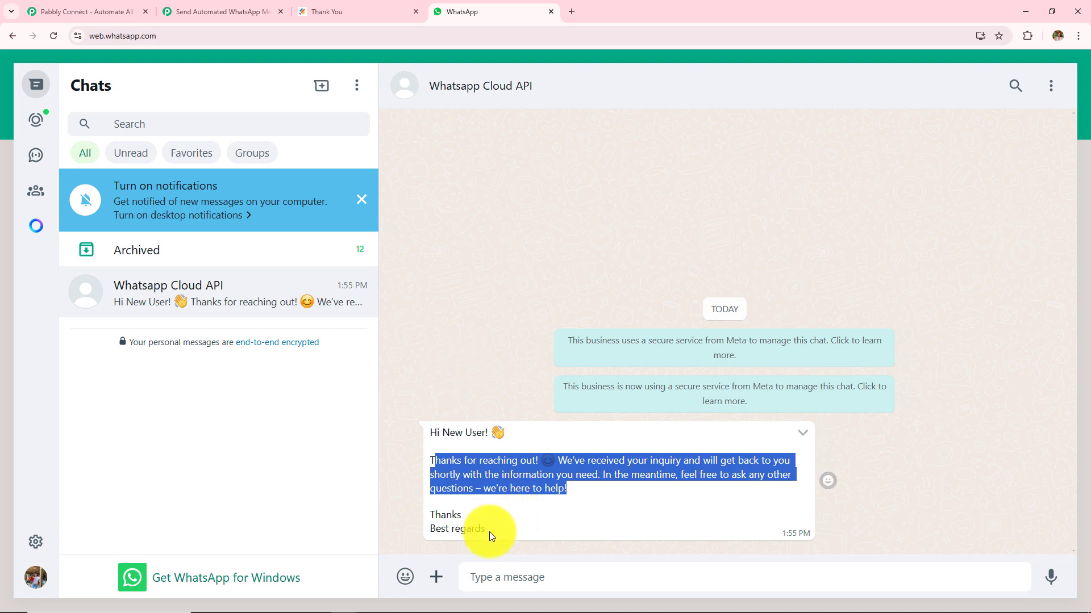
drag(486, 531, 371, 357)
click(493, 303)
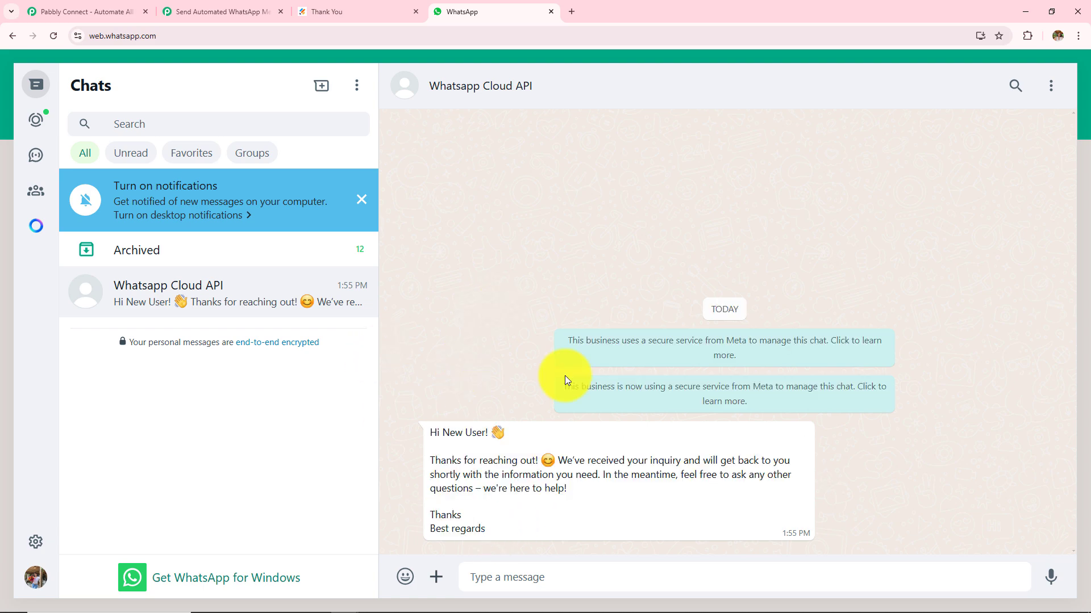
click(224, 12)
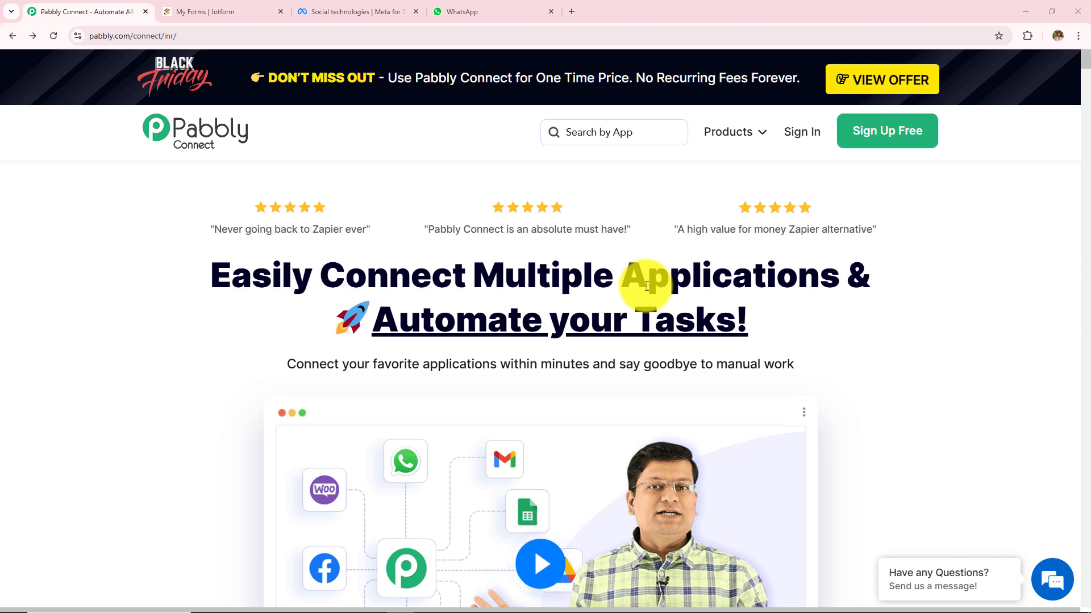
Return to the pabbly.com/connect homepage and sign in to reach the All Pabbly Apps page.
click(215, 10)
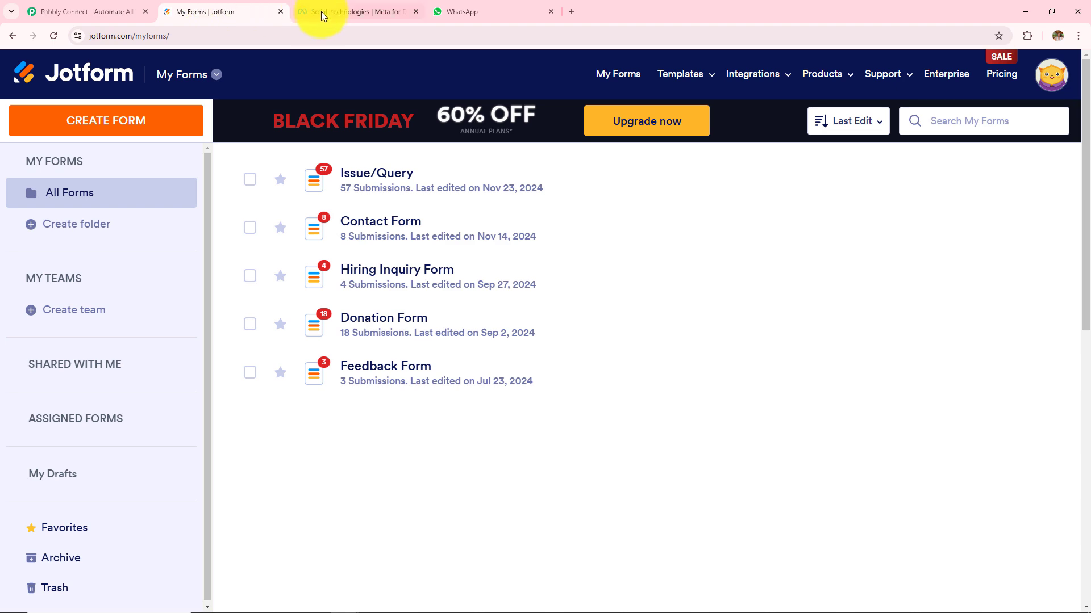
click(77, 11)
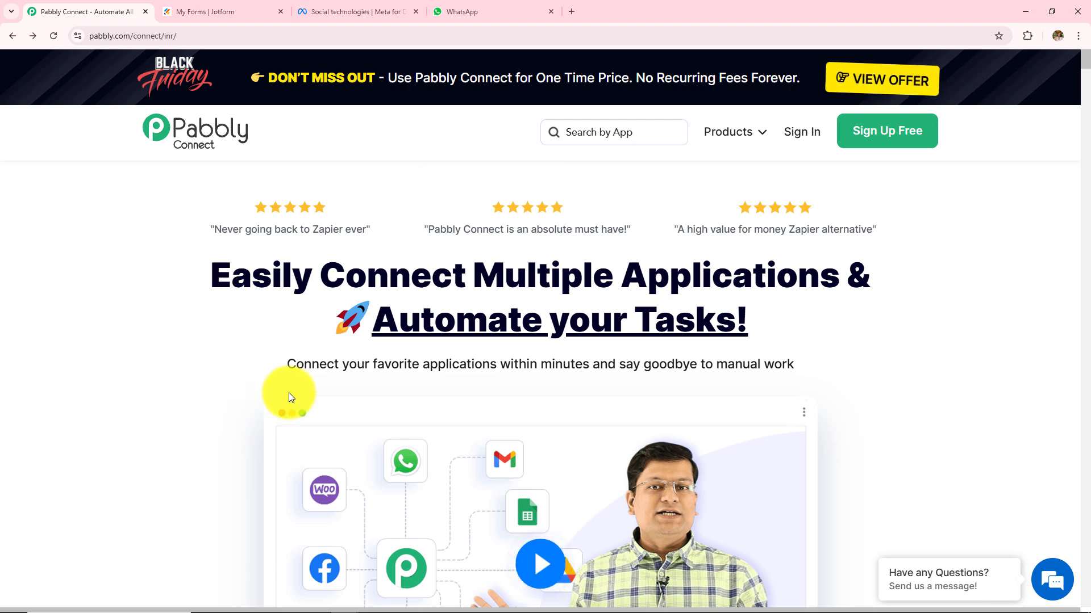
click(188, 35)
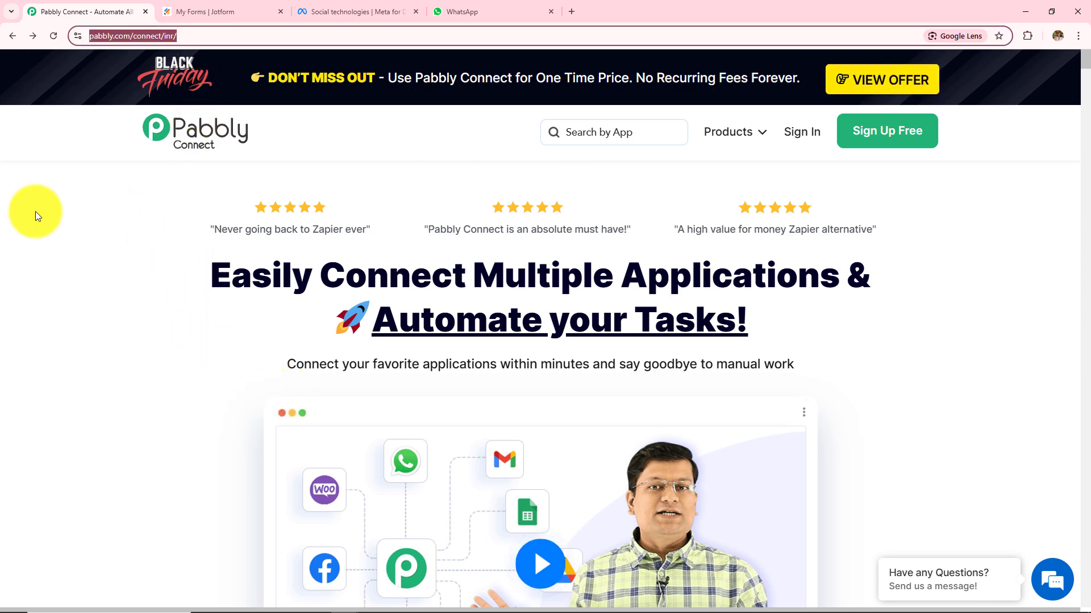
click(77, 292)
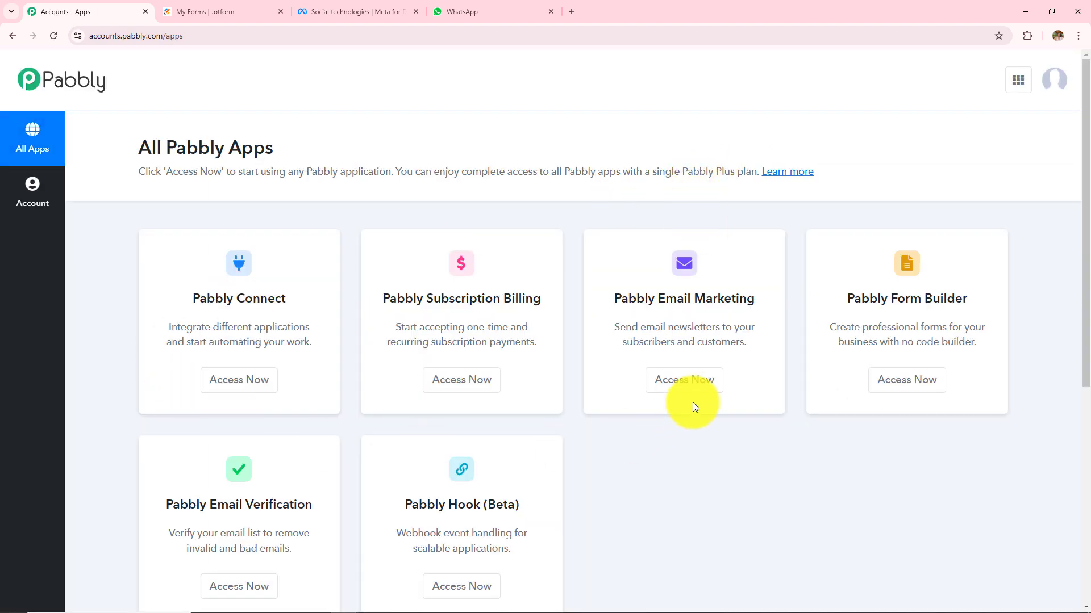
Open Pabbly Connect from the apps list and review its dashboard's All Workflow section.
scroll(693, 402, down, 2)
scroll(693, 401, up, 2)
click(234, 390)
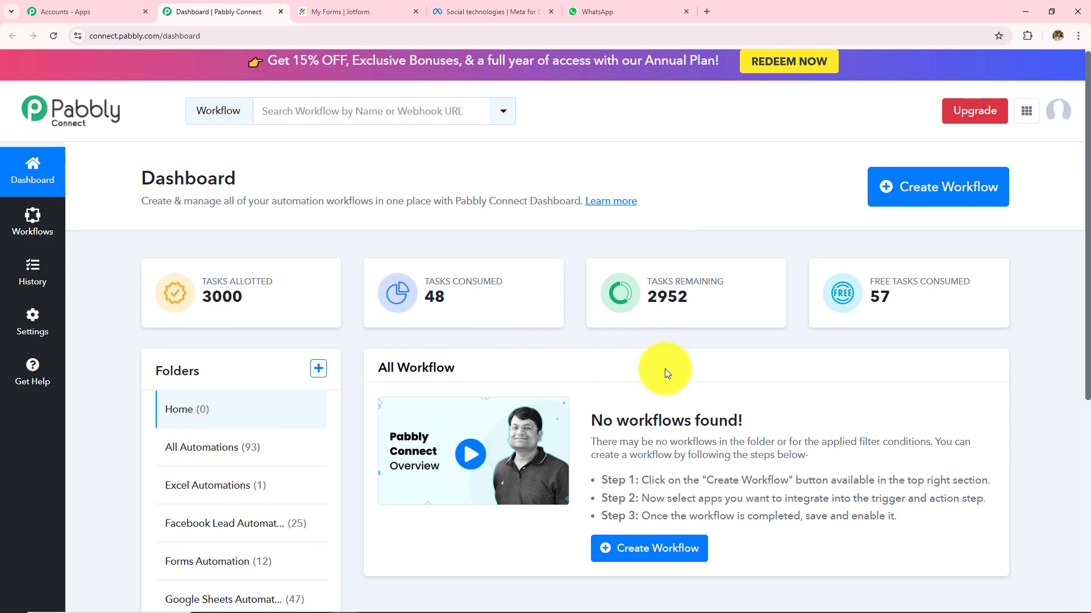
scroll(665, 369, down, 2)
triple_click(457, 265)
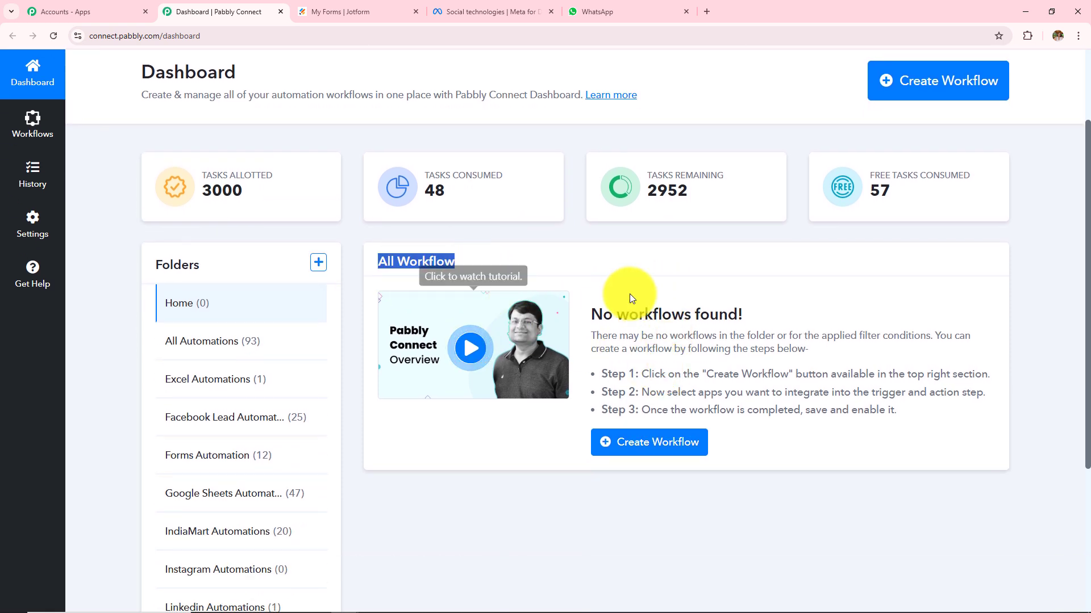
click(584, 256)
scroll(291, 326, down, 2)
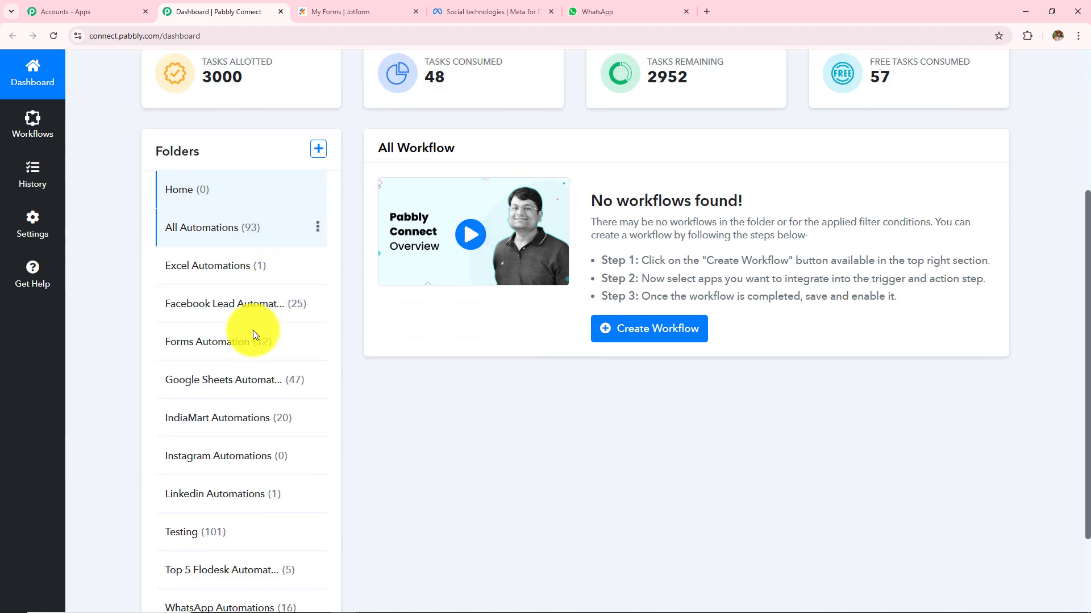
scroll(264, 486, up, 4)
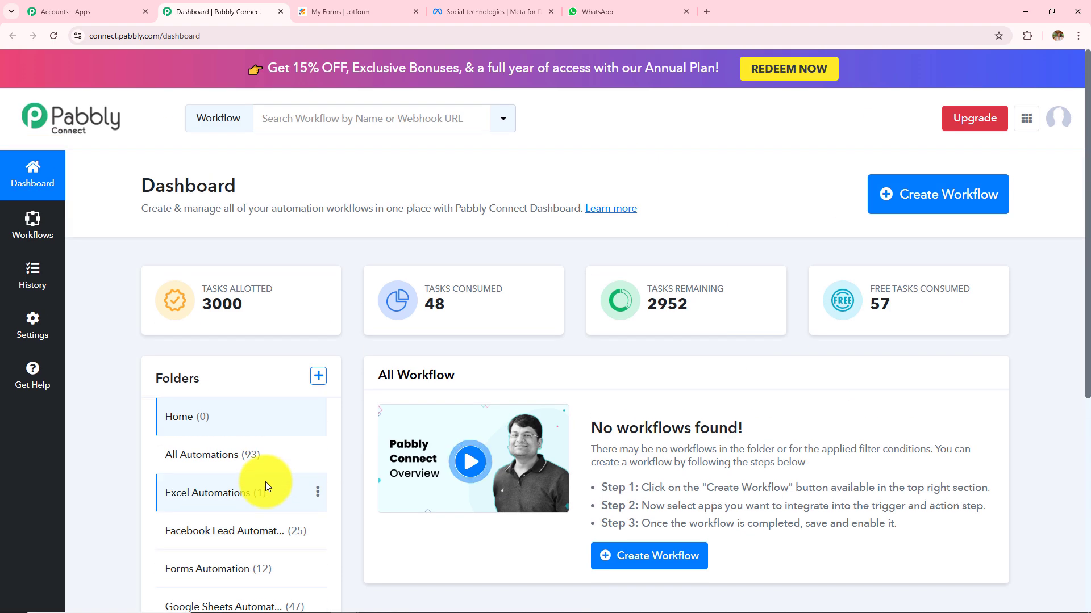
Look over the Create Folder dialog's name and parent folder fields, then cancel it.
click(318, 376)
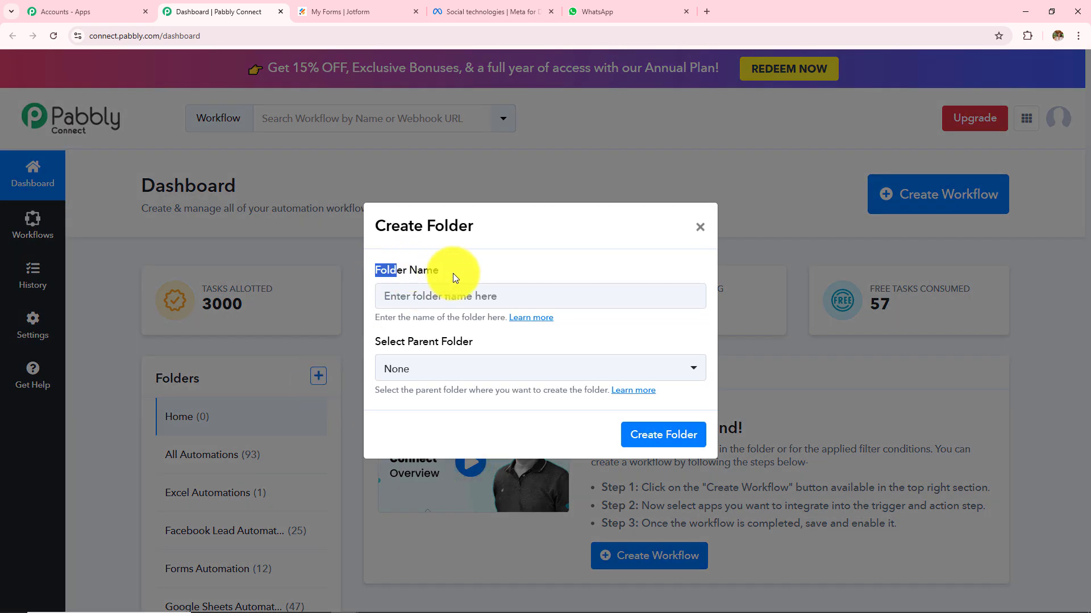
drag(452, 273, 453, 275)
drag(375, 342, 530, 341)
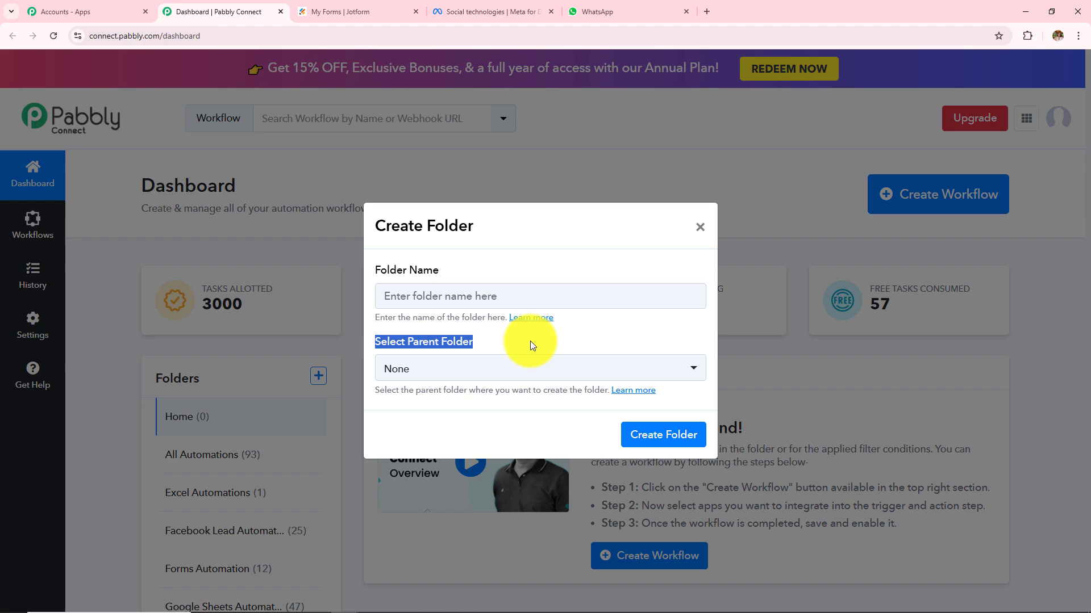
click(700, 228)
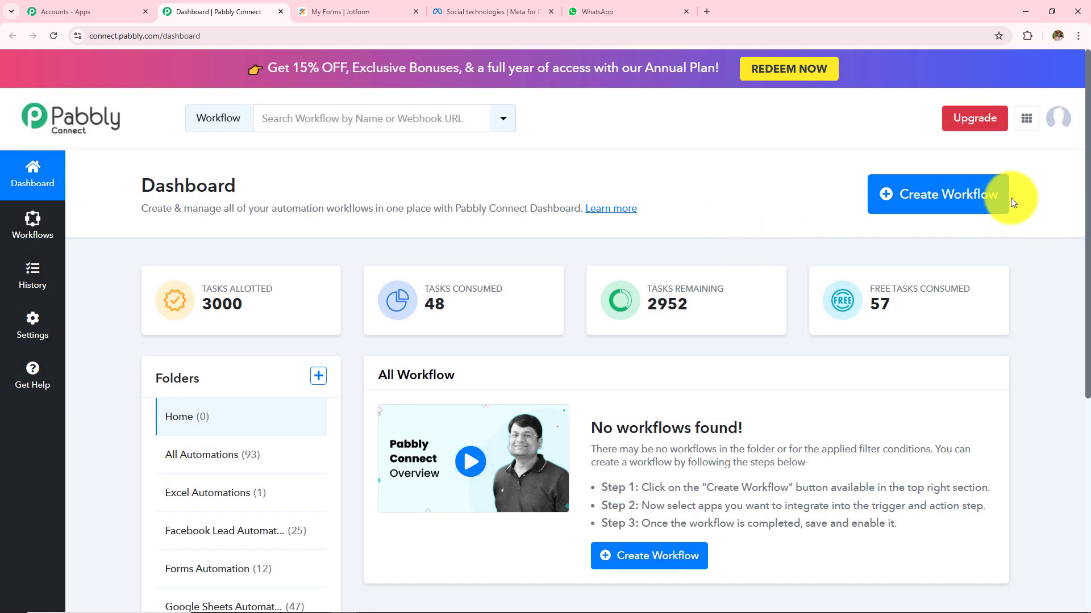
Start a new workflow named 'Send Automated WhatsApp Message on Jotform Submission'.
click(945, 207)
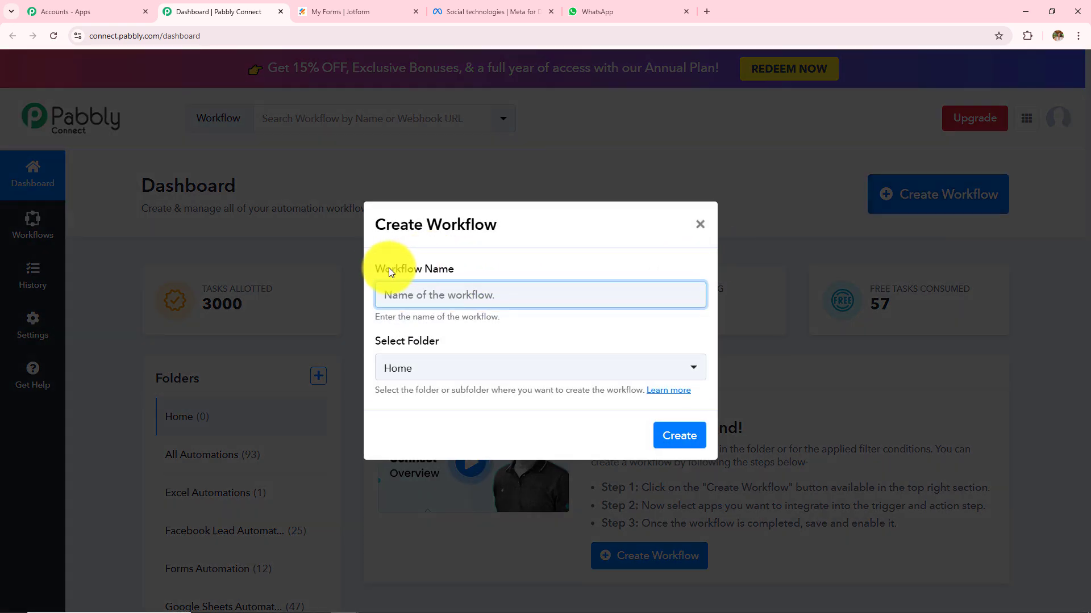
drag(380, 269, 465, 271)
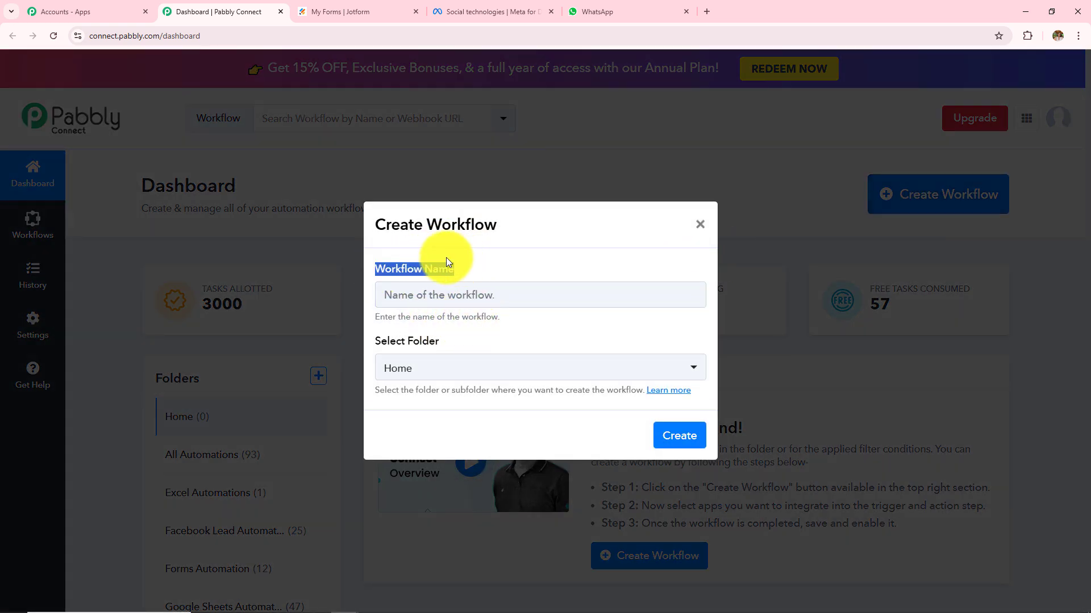
click(381, 346)
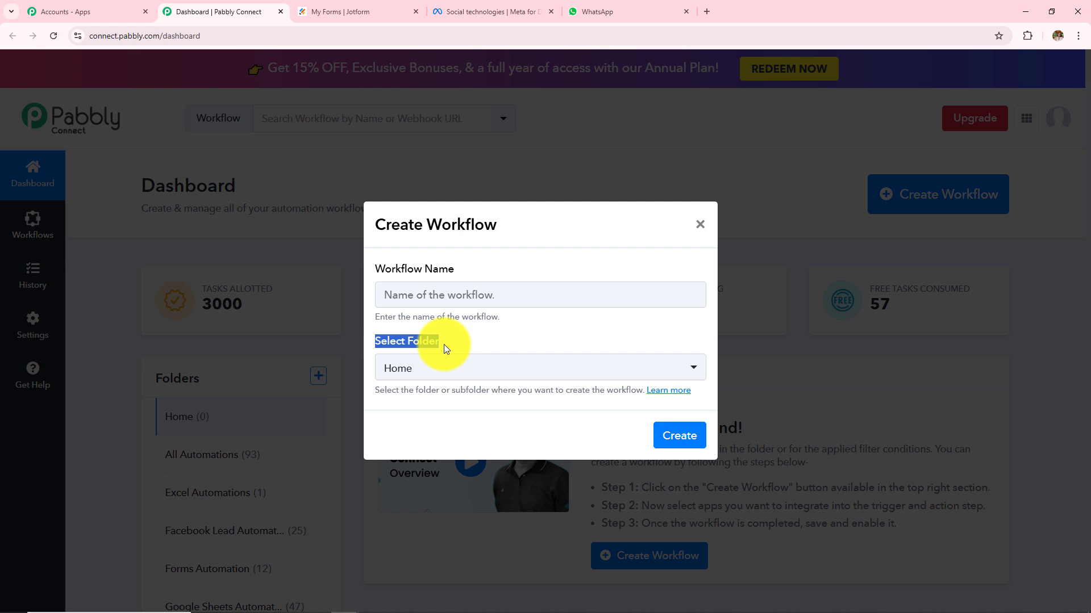
click(463, 366)
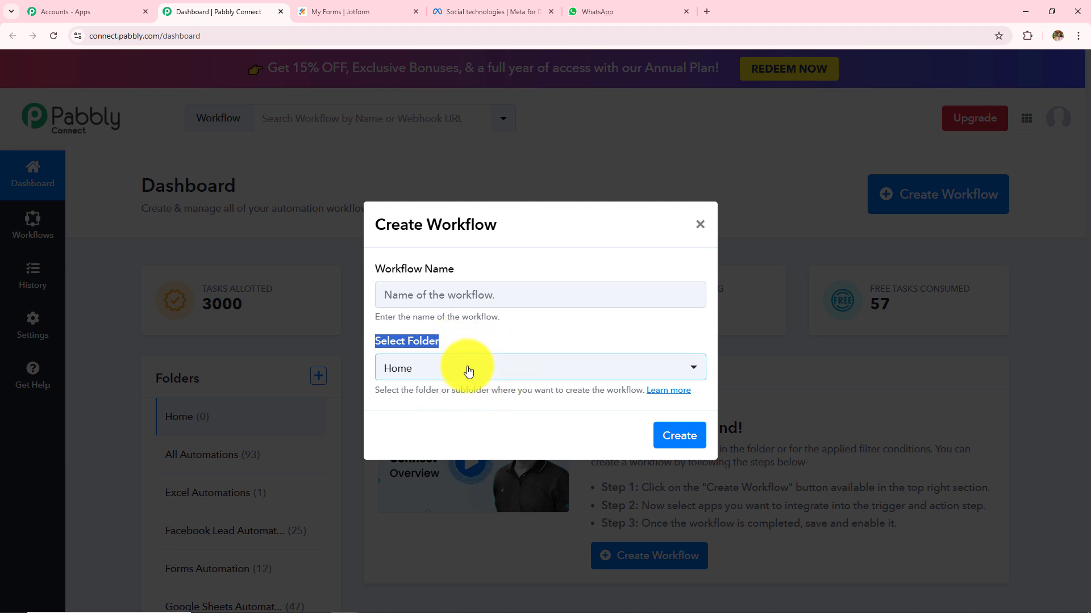
click(496, 301)
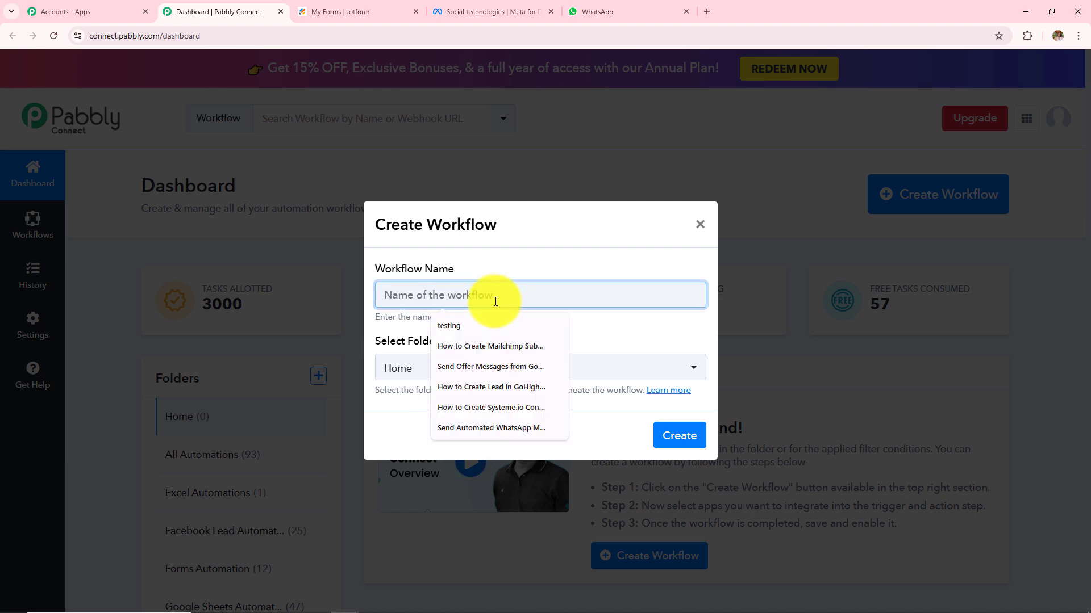
key(ctrl+v)
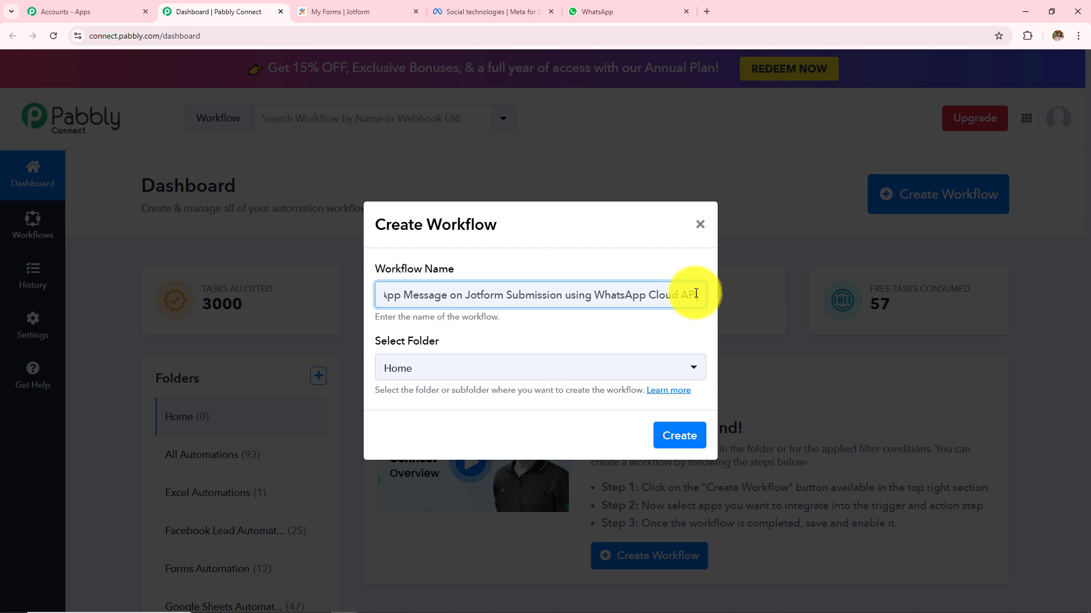
Place the workflow in the WhatsApp Automations folder and create it.
click(455, 368)
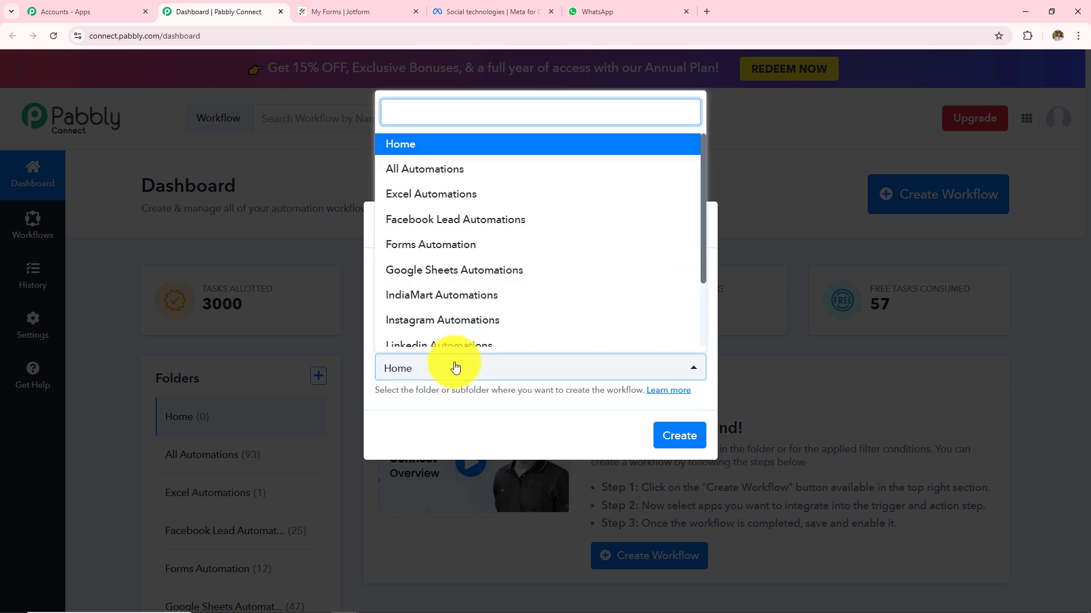
scroll(483, 282, down, 3)
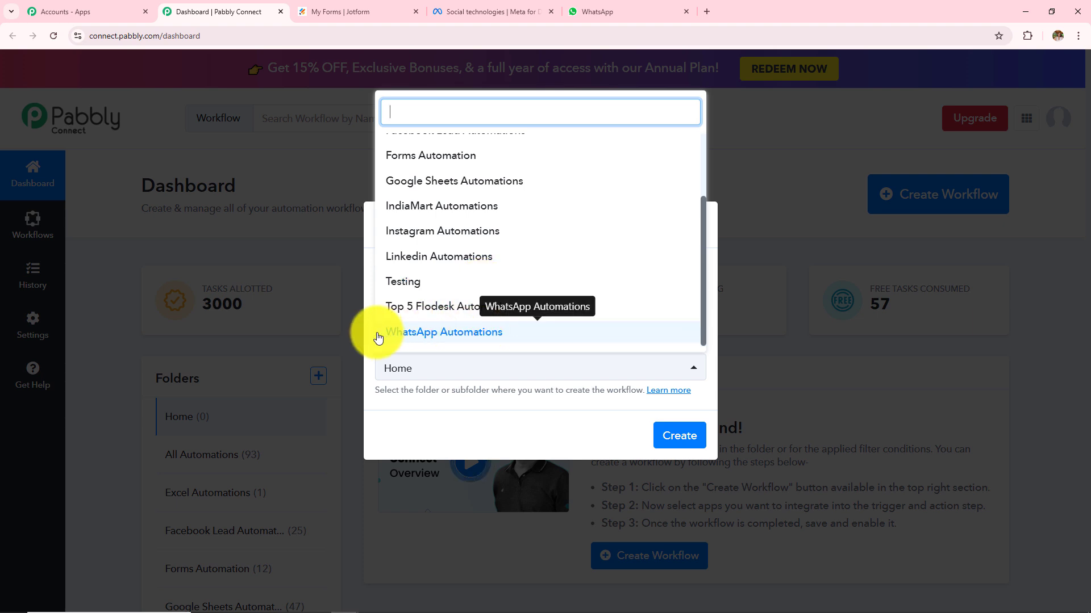
click(463, 334)
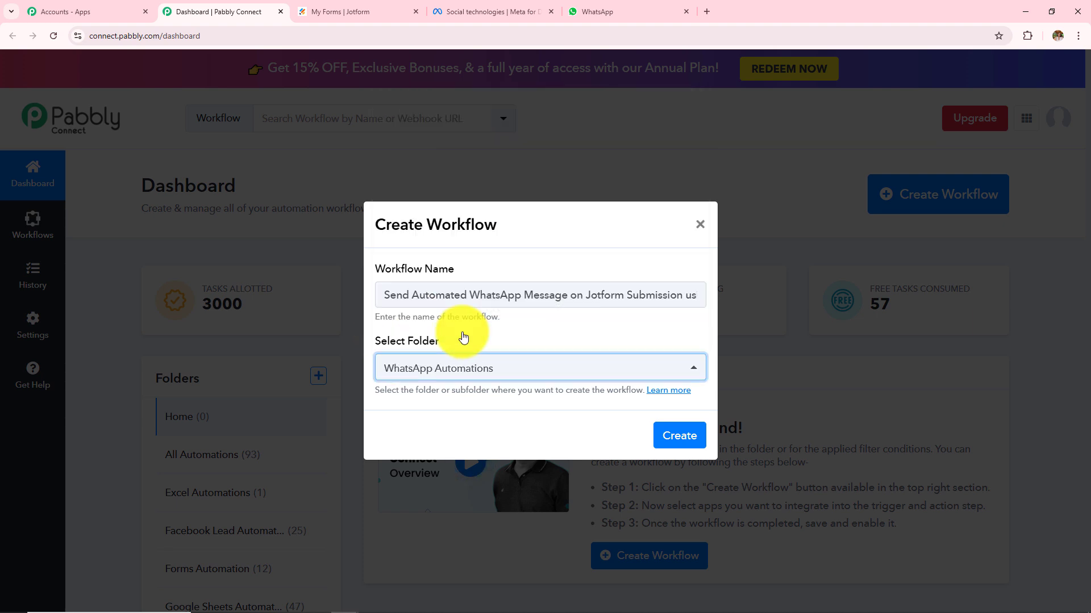
click(668, 441)
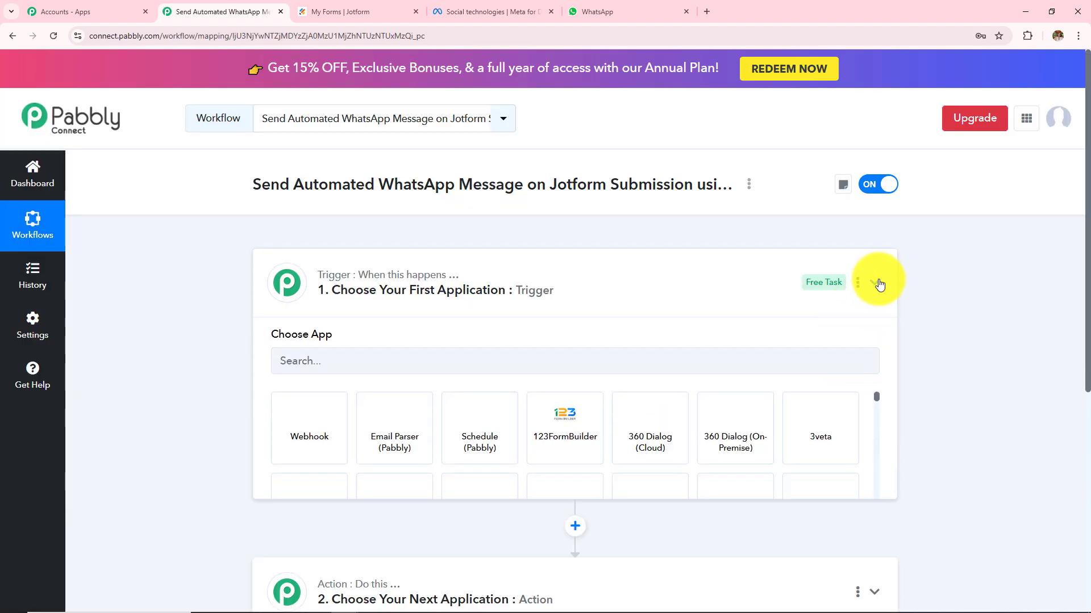
Collapse the trigger's Choose App panel and review the empty trigger and action steps.
click(877, 283)
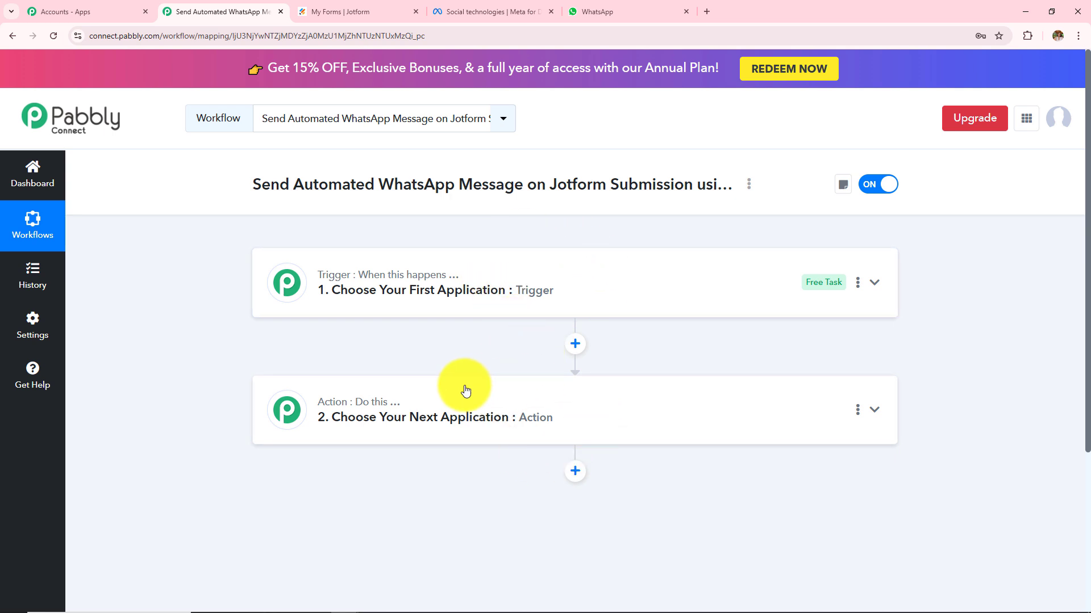
mouse_move(360, 275)
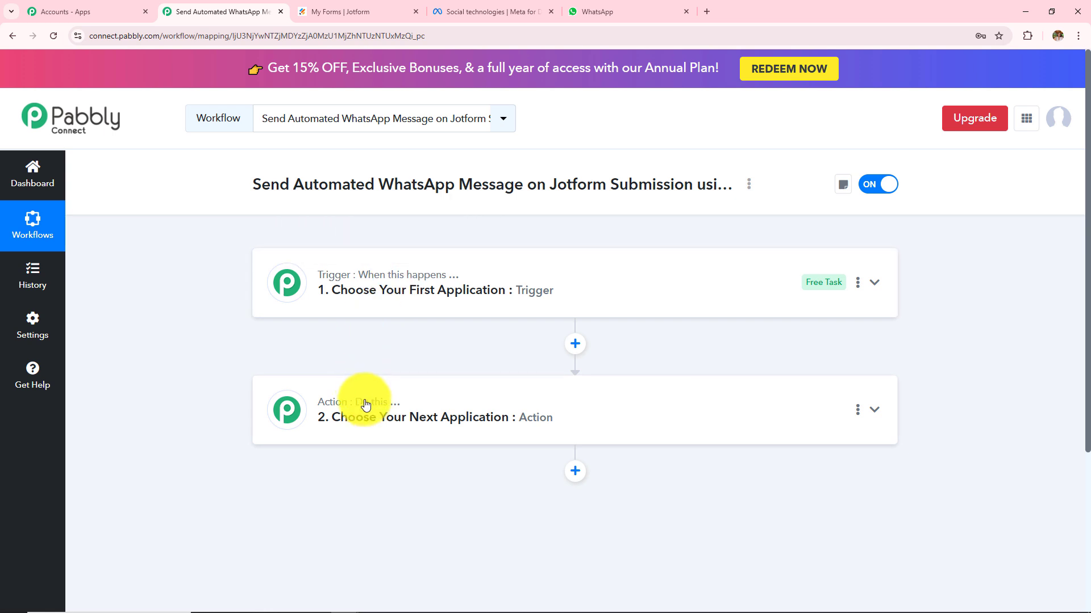
mouse_move(366, 408)
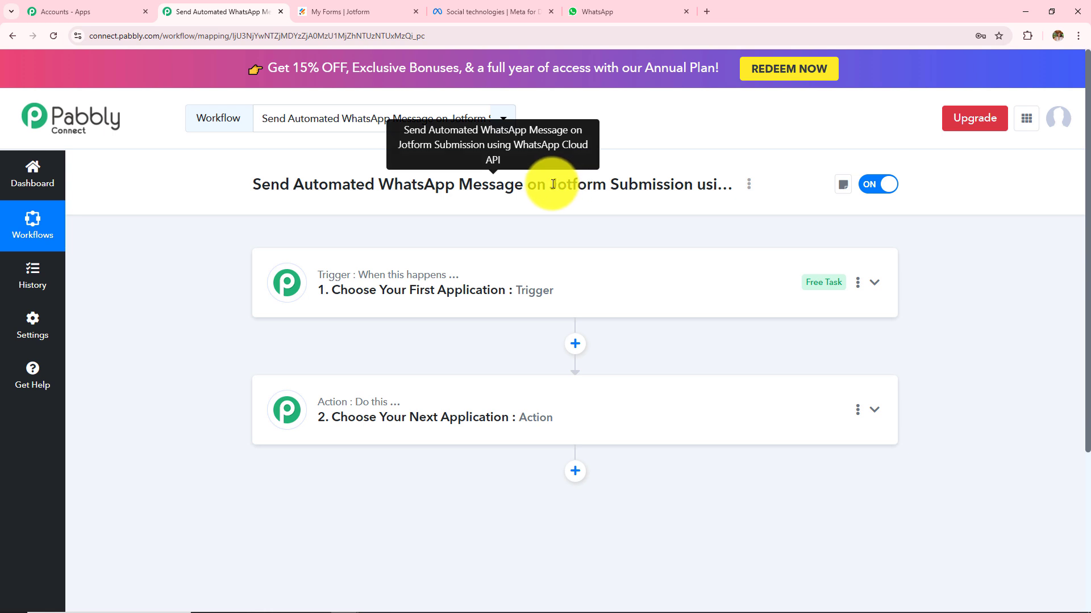
Highlight the 'Automated WhatsApp Message' and 'Jotform Submission' parts of the workflow title.
drag(548, 184, 675, 184)
drag(290, 185, 527, 187)
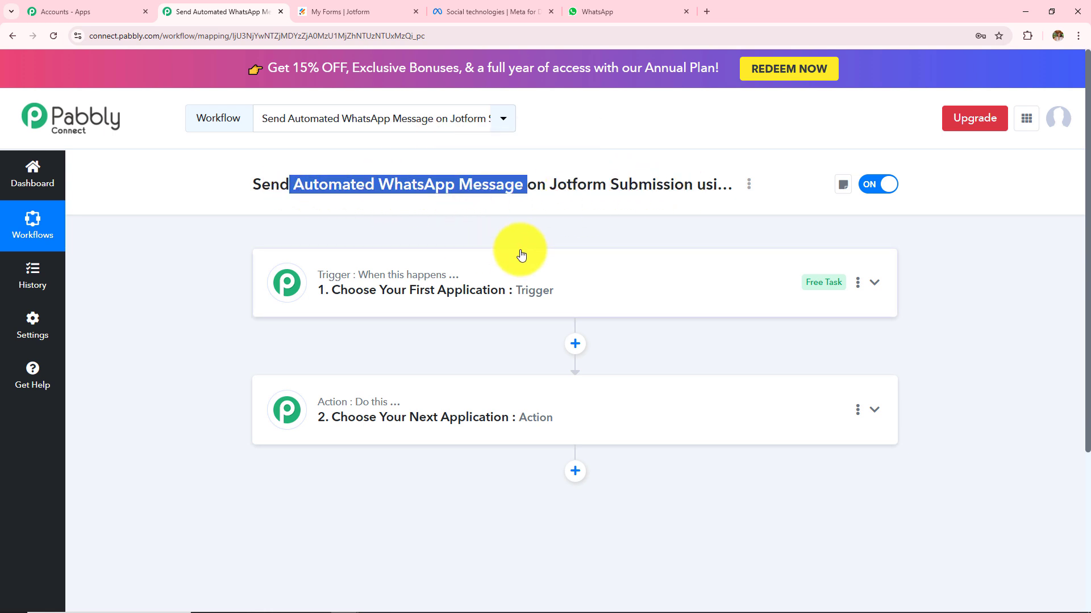
click(534, 226)
drag(546, 186, 675, 186)
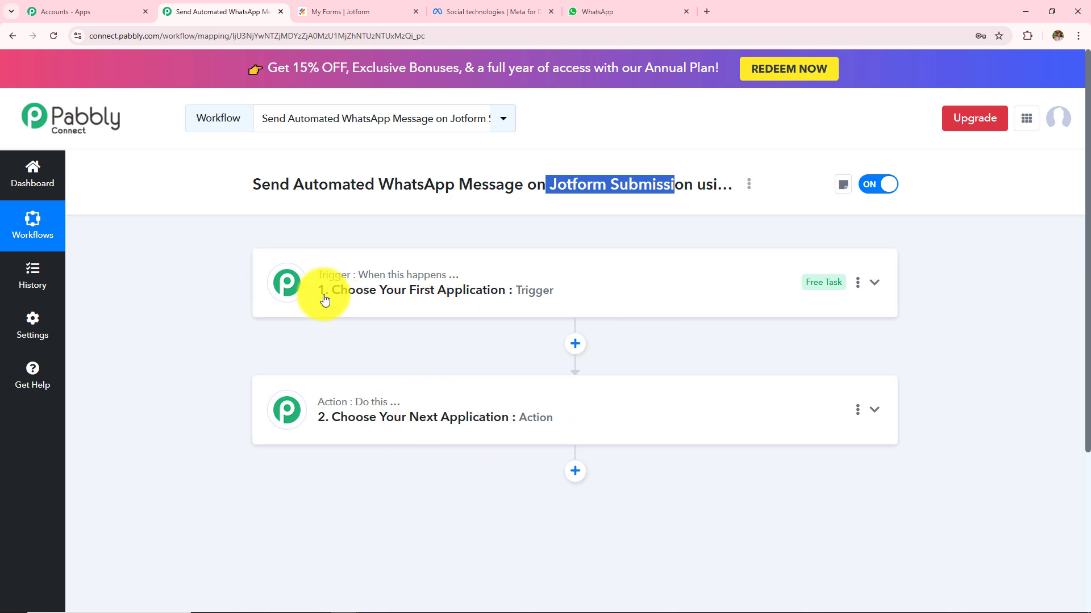
mouse_move(426, 283)
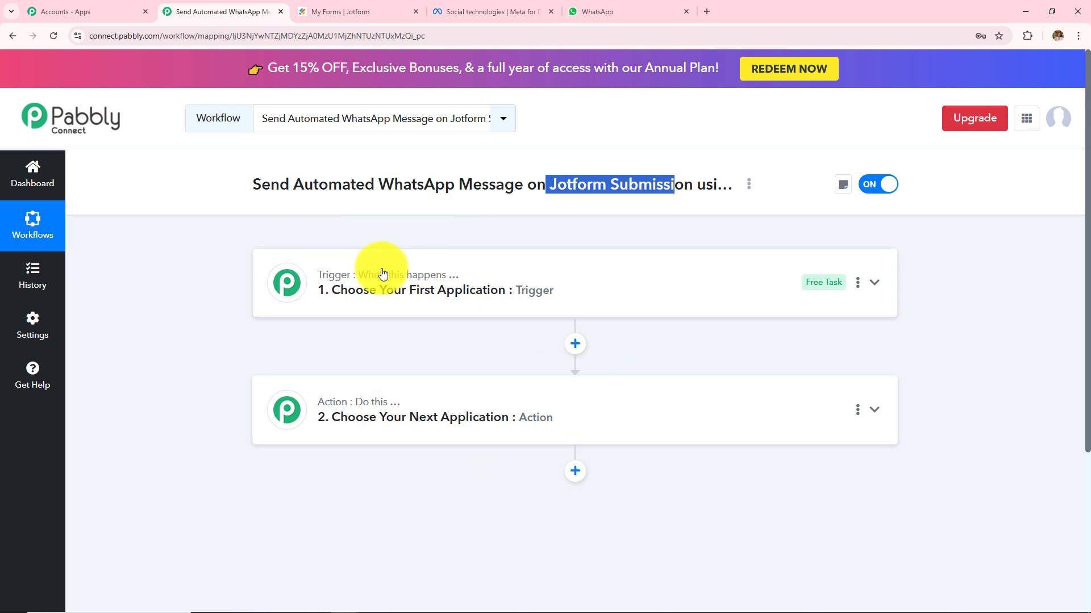
click(551, 198)
drag(550, 193, 657, 184)
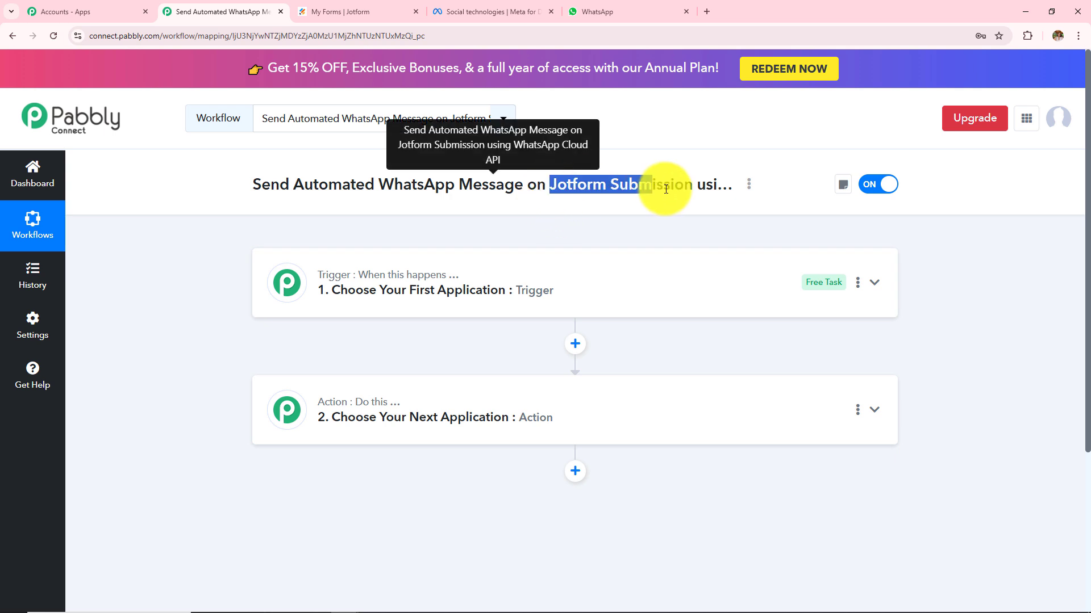
click(592, 229)
mouse_move(343, 402)
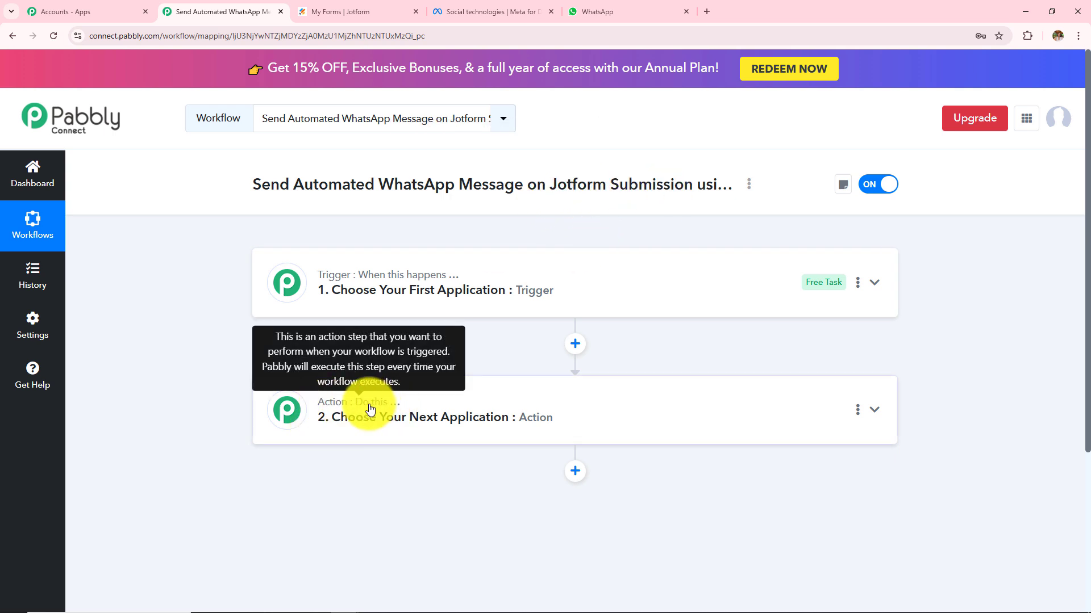
drag(268, 181, 531, 203)
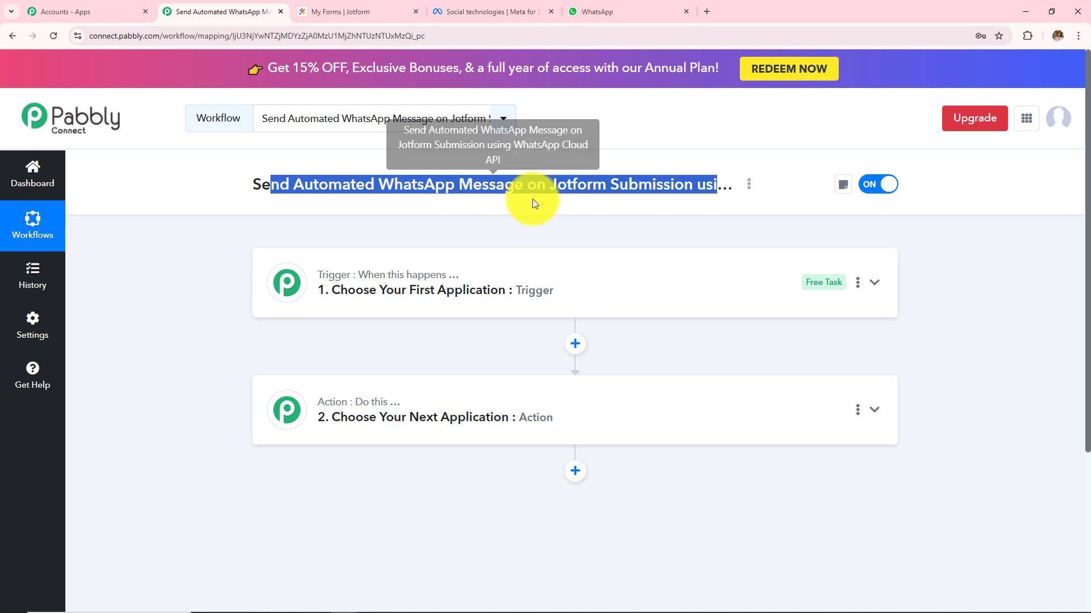
Set the trigger app to Jotform with the New Response trigger event.
click(538, 229)
click(432, 301)
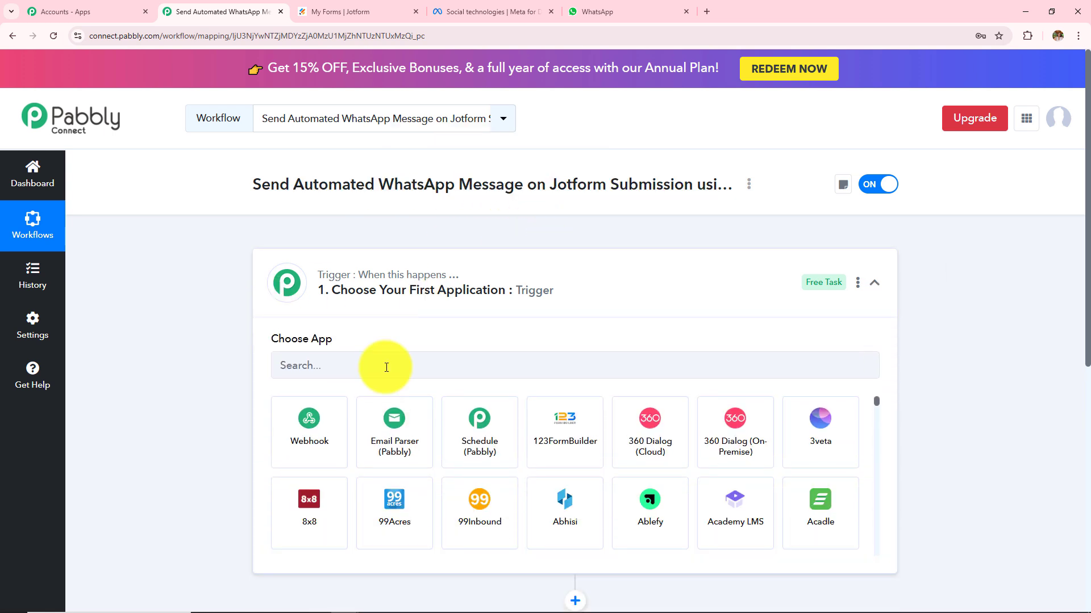
click(385, 362)
text(Jotfo)
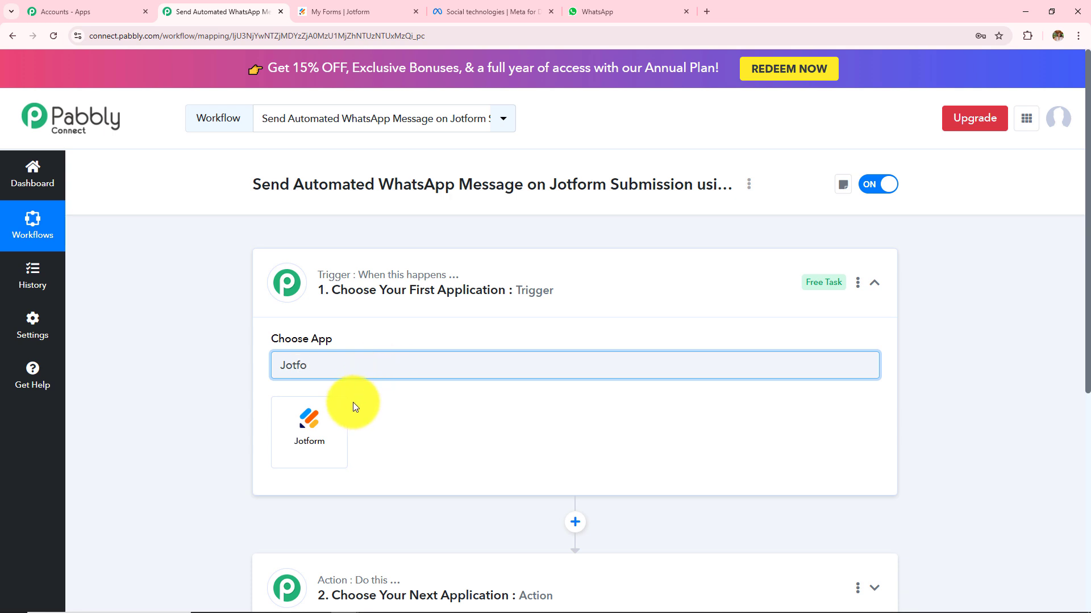
click(329, 421)
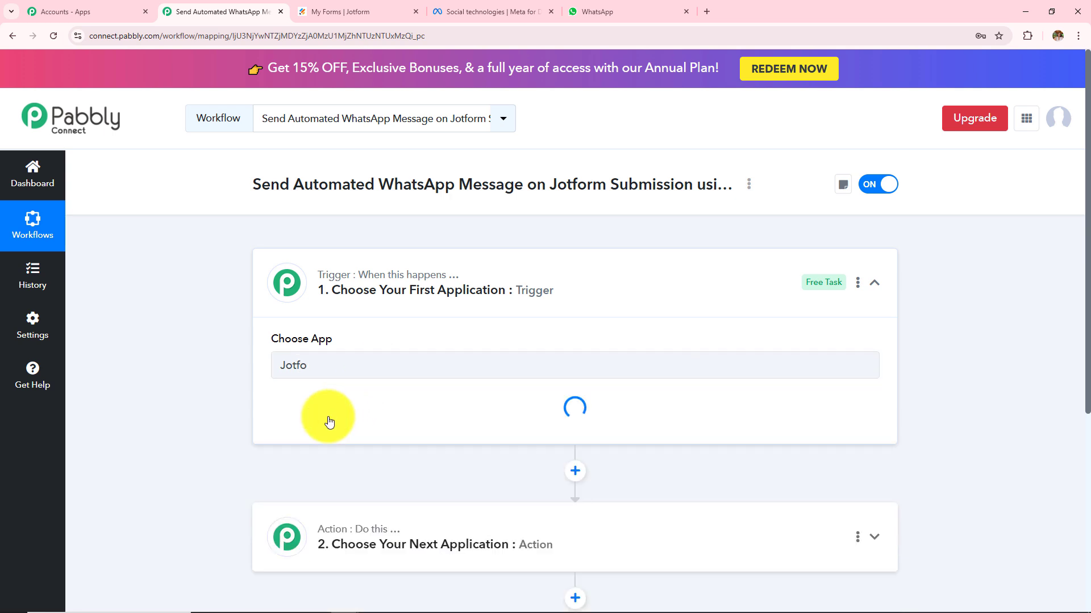
click(347, 436)
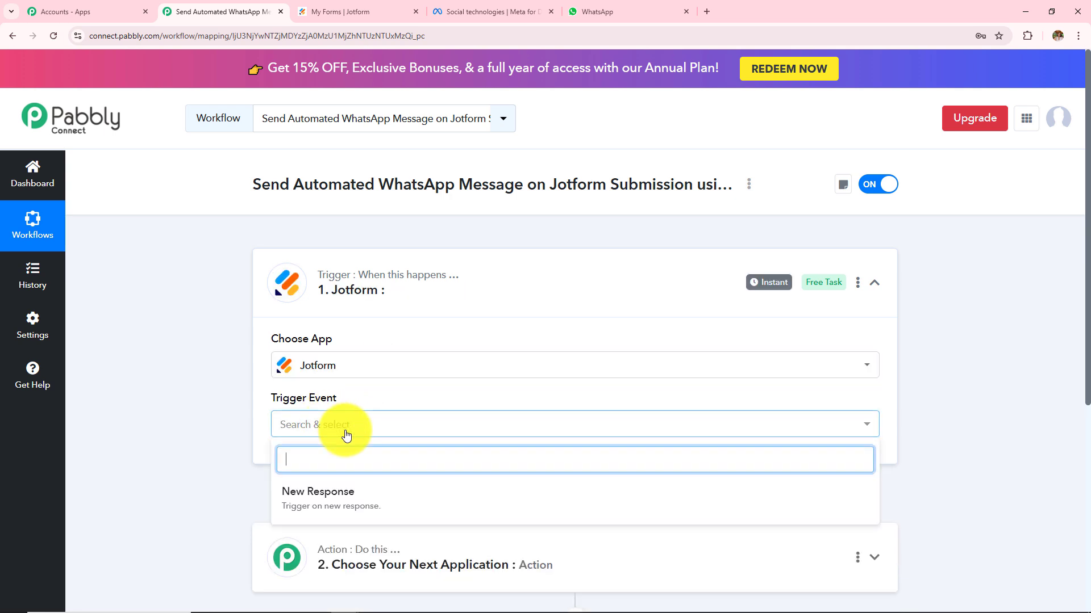
click(348, 505)
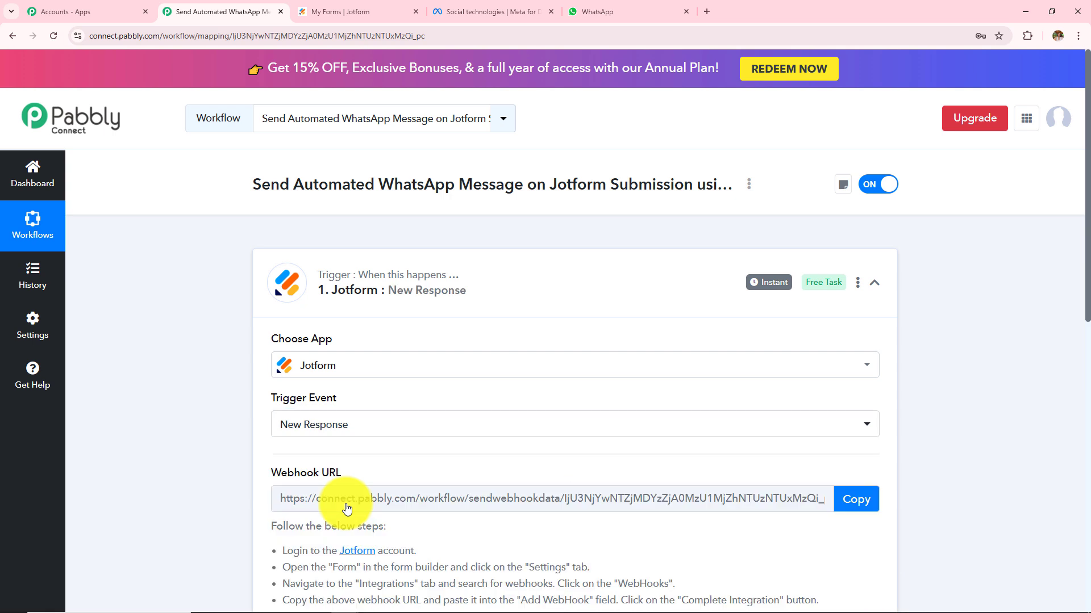
Review the generated webhook URL and its setup instructions.
scroll(522, 406, down, 2)
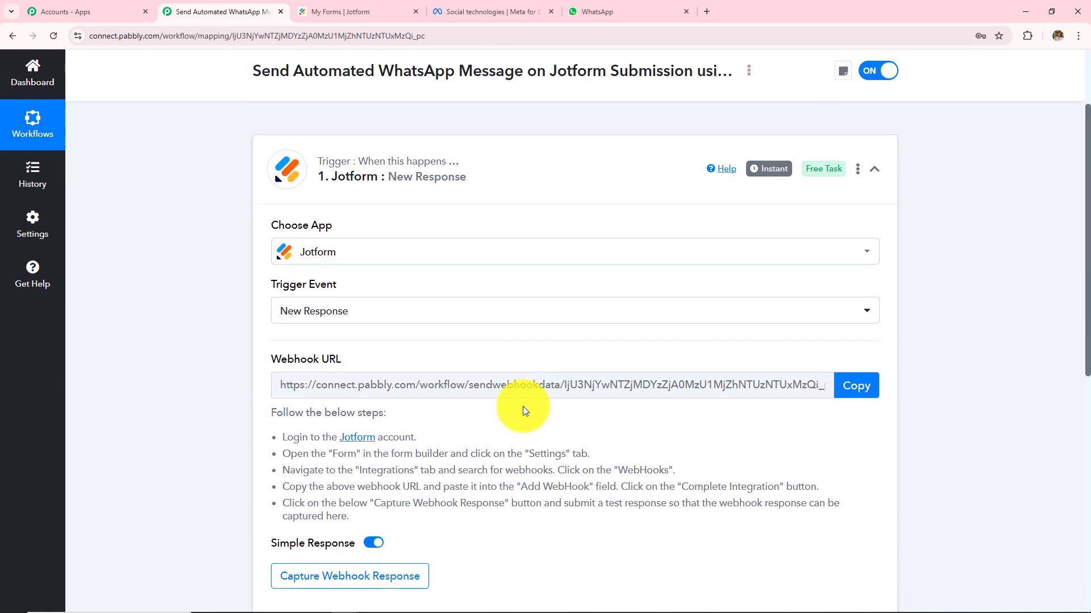
scroll(523, 407, down, 1)
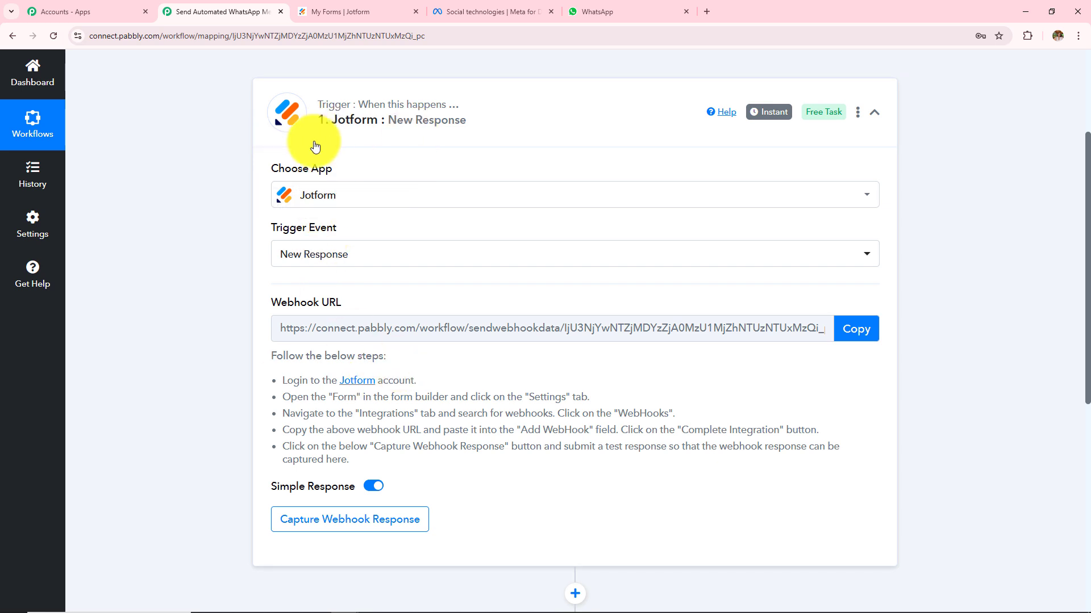
drag(257, 386, 417, 461)
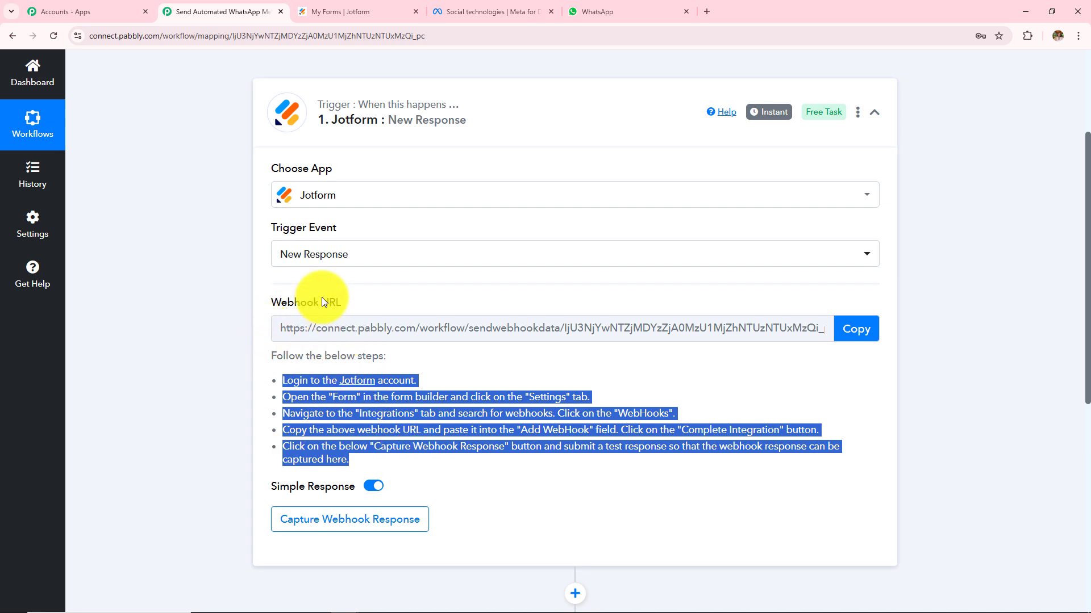
click(185, 343)
Open the Issue/Query form in Form Builder and review its Name, Email, Phone, Issue and Description fields.
click(361, 11)
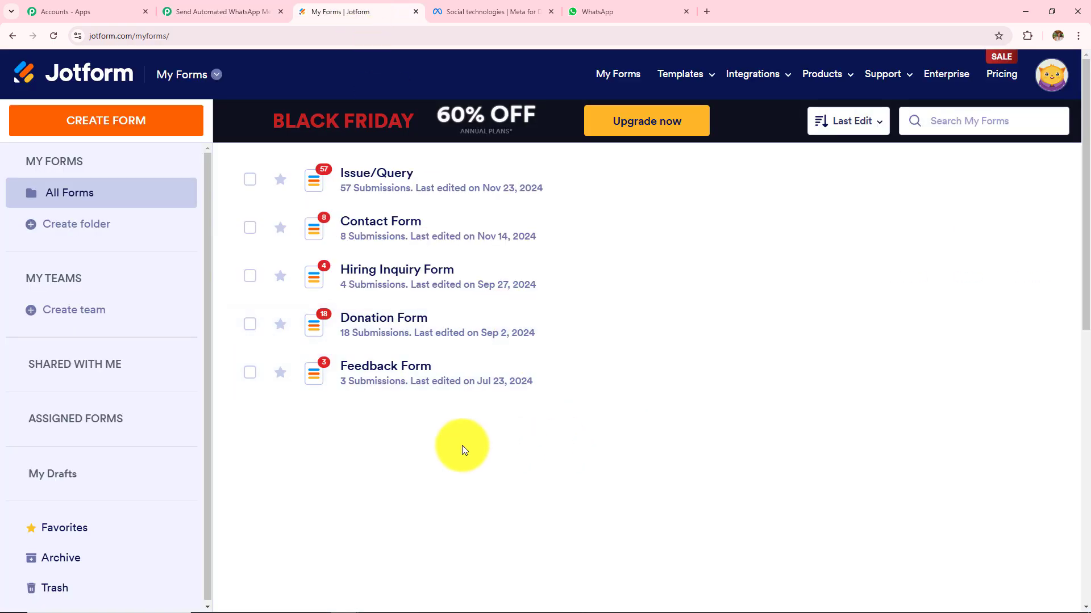
scroll(459, 386, down, 3)
scroll(458, 387, up, 3)
scroll(458, 390, up, 1)
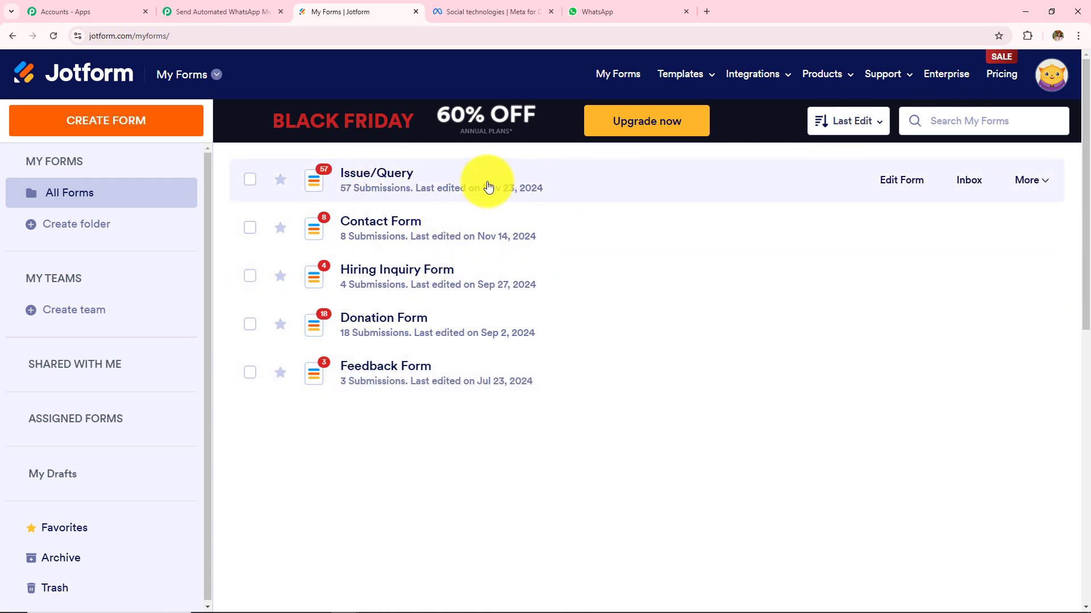
click(918, 170)
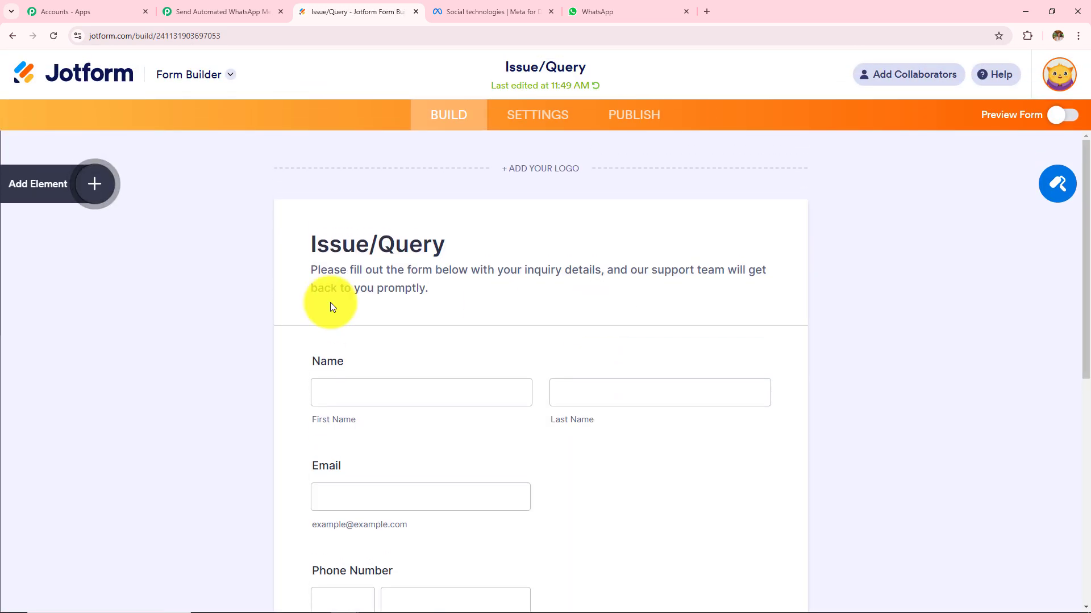
drag(312, 247, 499, 246)
scroll(478, 293, down, 3)
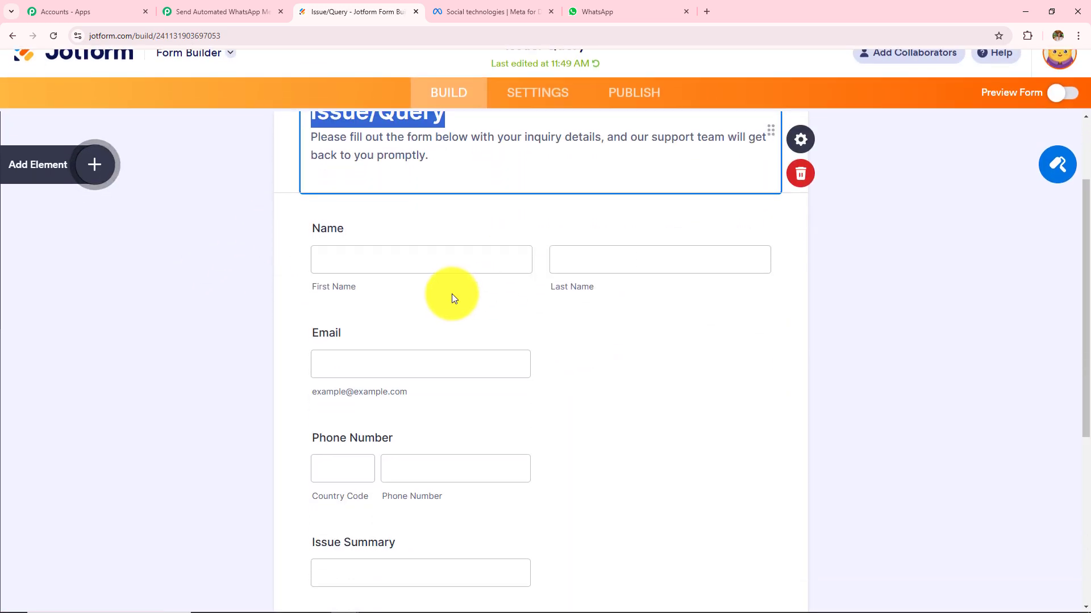
click(241, 270)
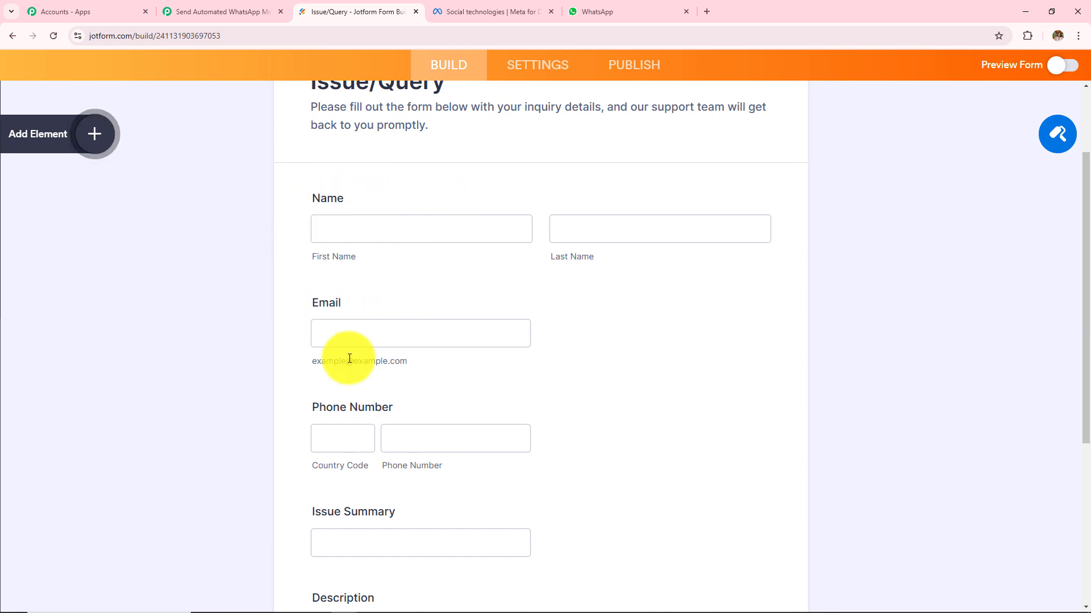
scroll(318, 361, down, 1)
scroll(352, 386, down, 3)
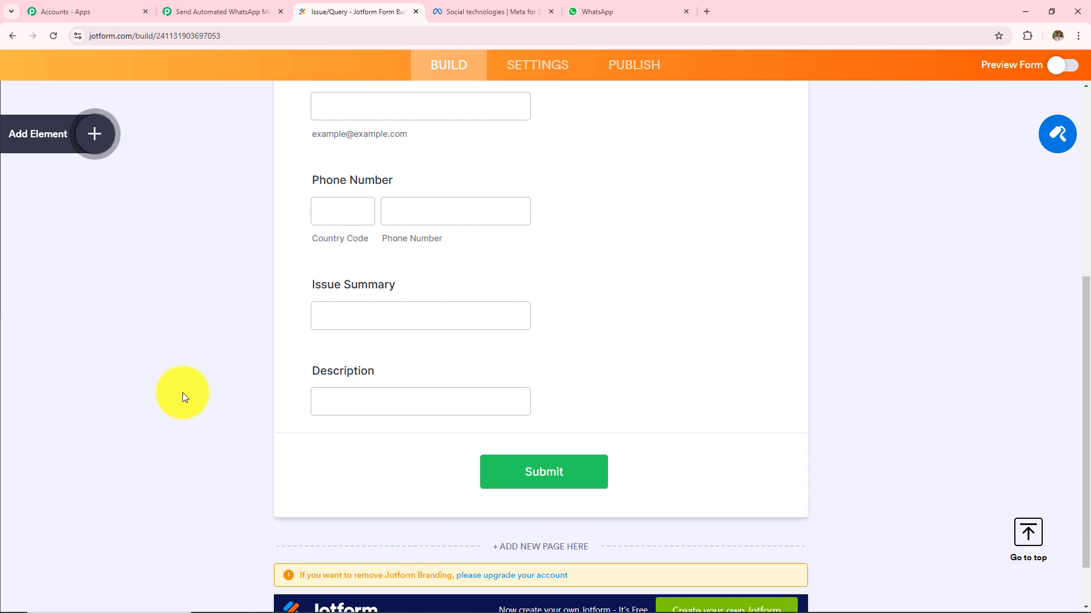
scroll(182, 393, up, 4)
scroll(183, 396, up, 3)
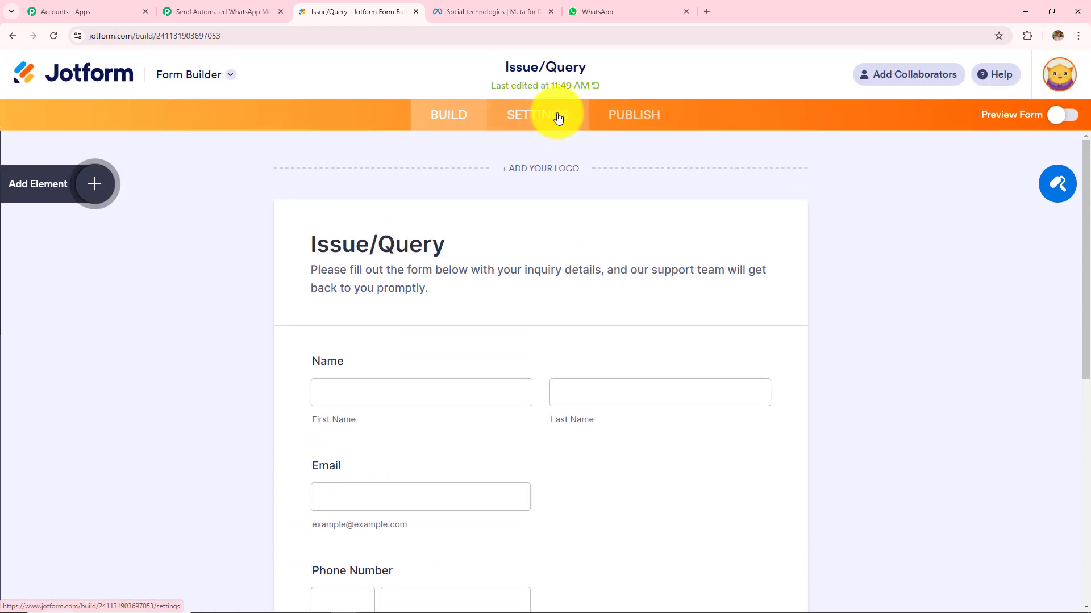
In the form's Settings > Integrations > Webhooks, delete the old webhook address.
click(557, 116)
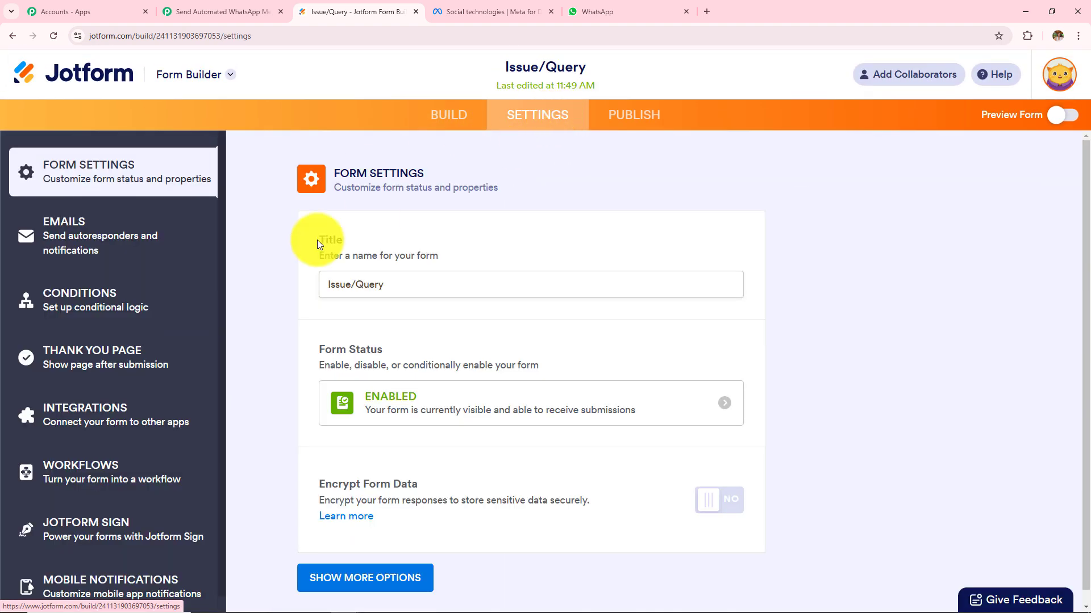
scroll(91, 292, down, 1)
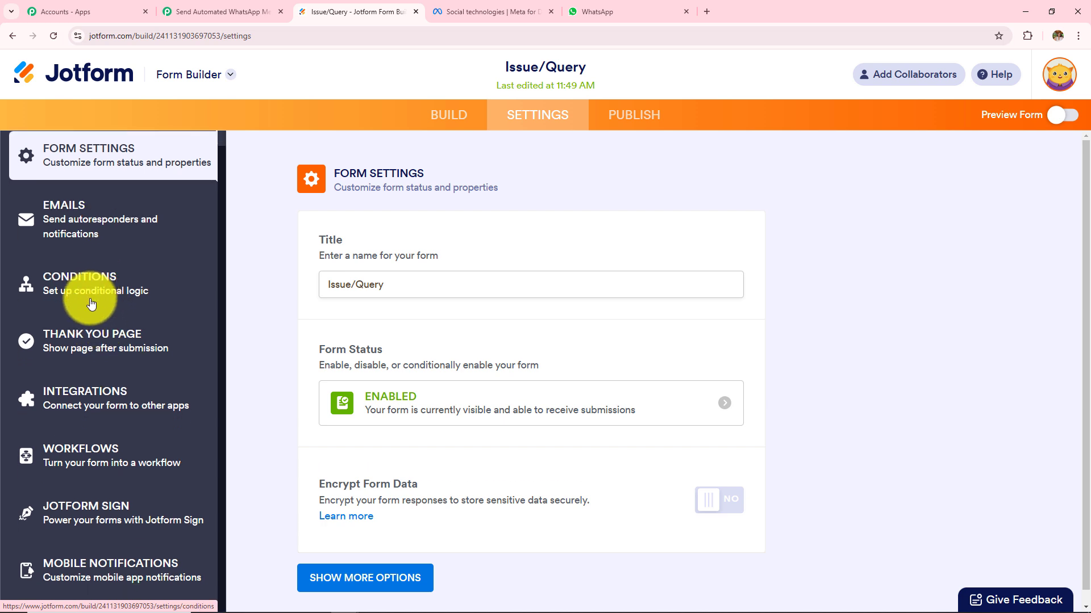
click(95, 400)
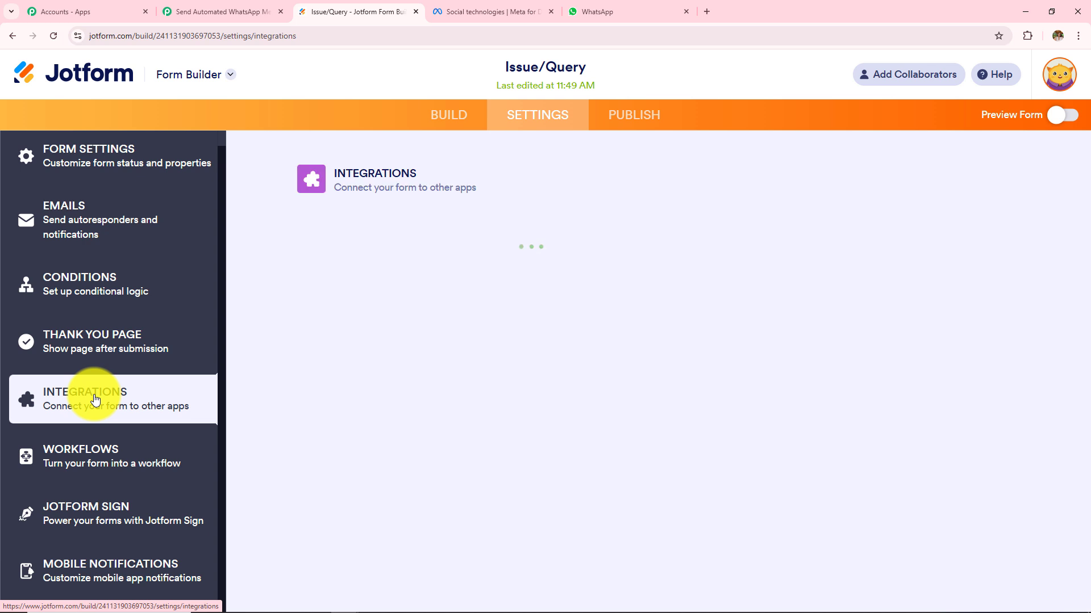
click(388, 318)
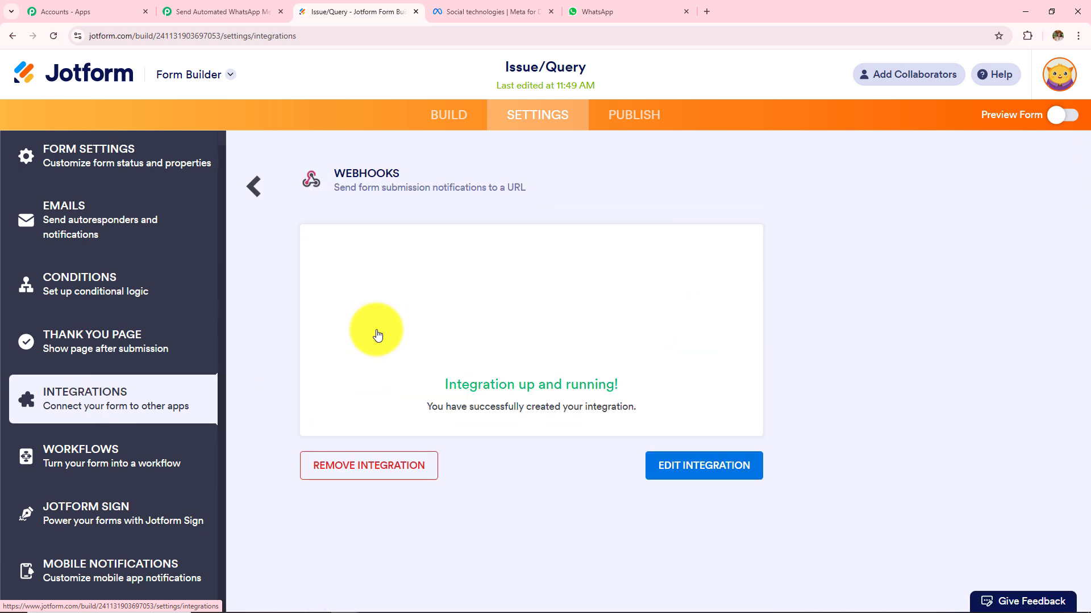
click(685, 466)
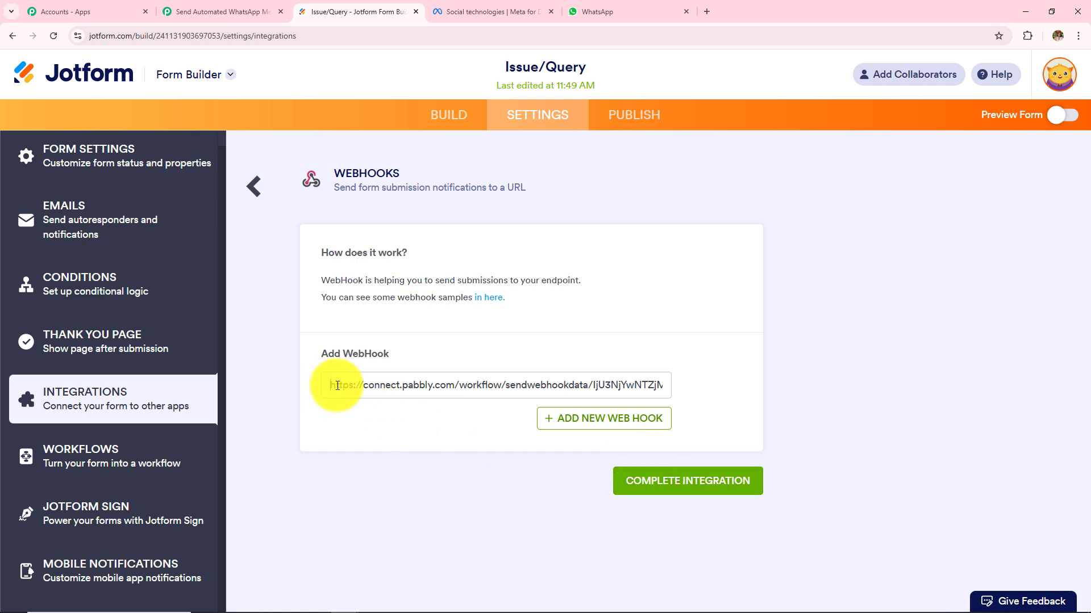
drag(332, 385, 785, 385)
key(BackSpace)
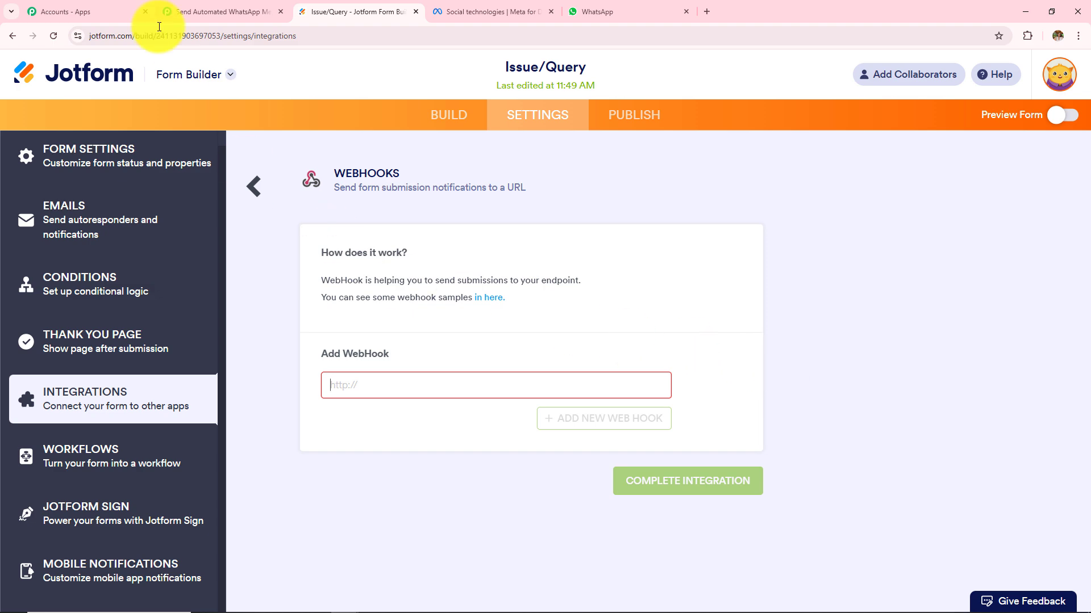
Paste the copied Pabbly trigger webhook URL and complete the integration.
click(209, 9)
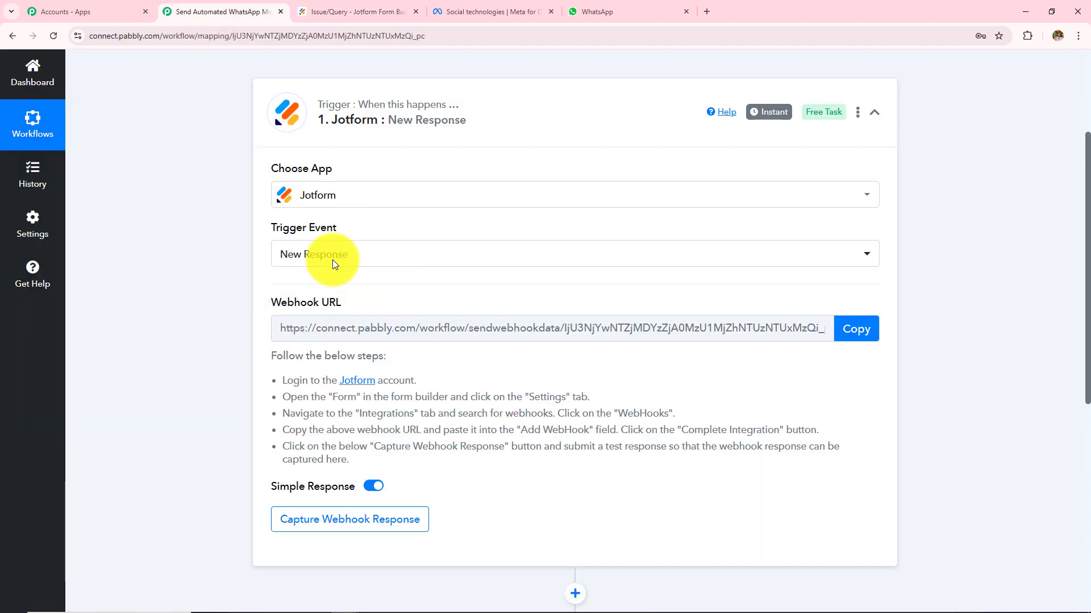
click(867, 327)
key(ctrl+Tab)
click(437, 387)
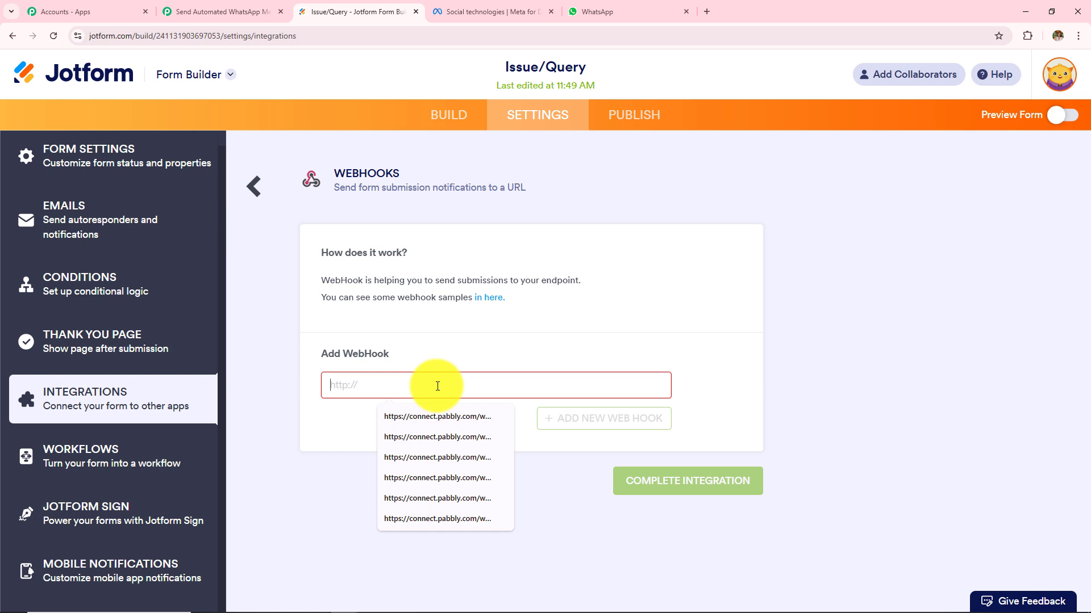
key(ctrl+v)
click(688, 481)
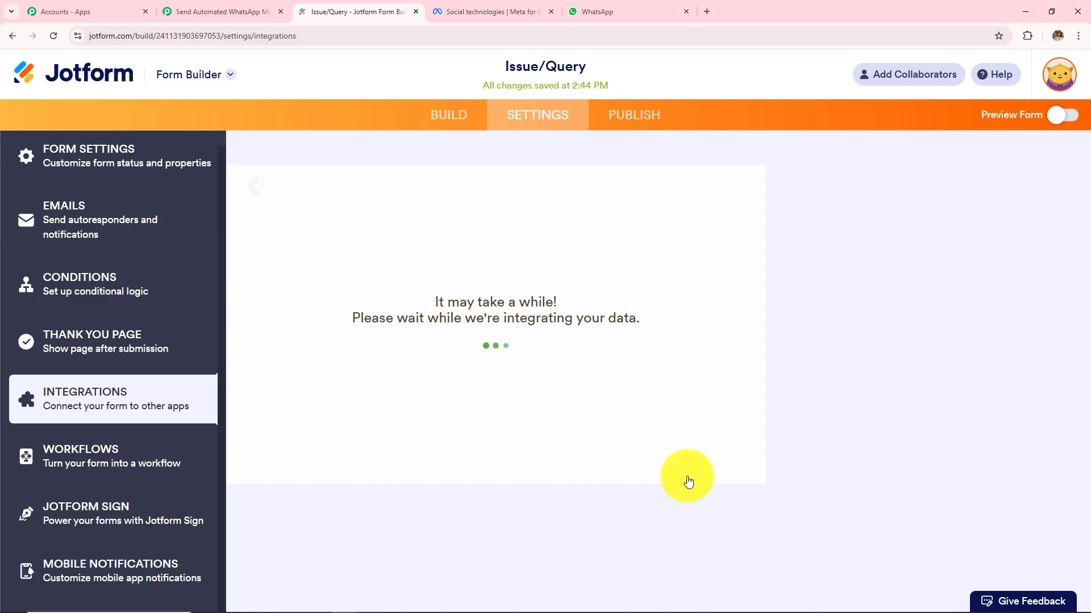
drag(472, 387, 643, 444)
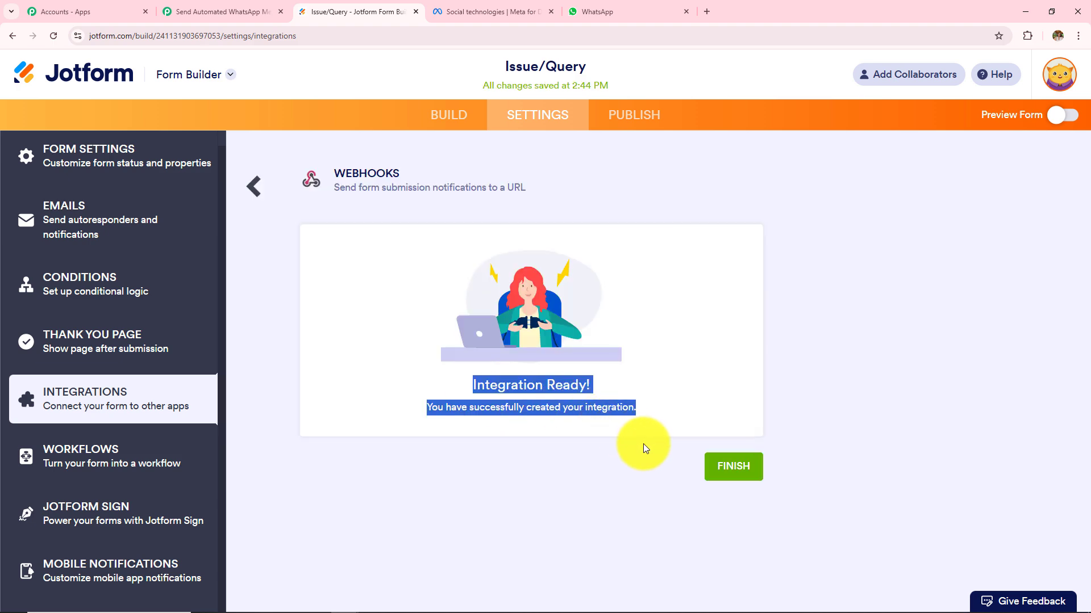
In the Pabbly trigger, note that it awaits a webhook response from a test submission.
click(206, 12)
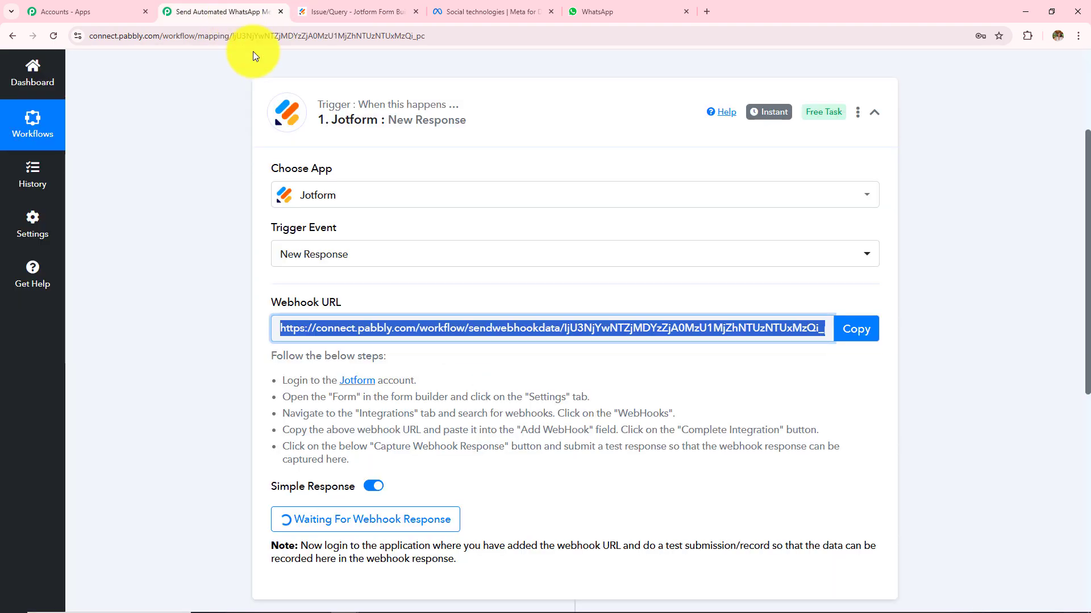
scroll(410, 418, down, 3)
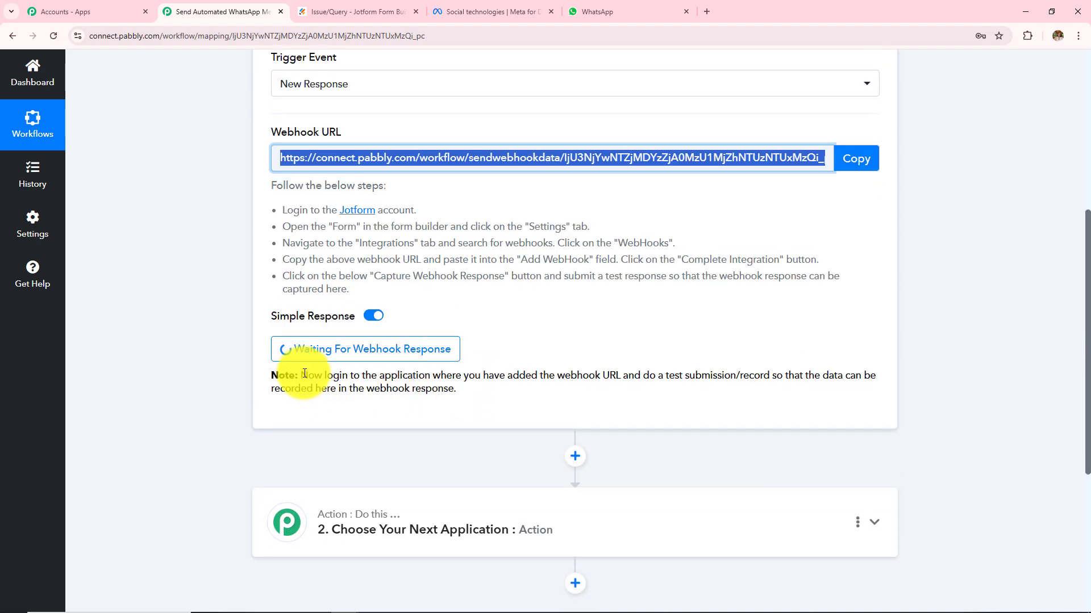
drag(302, 375, 516, 389)
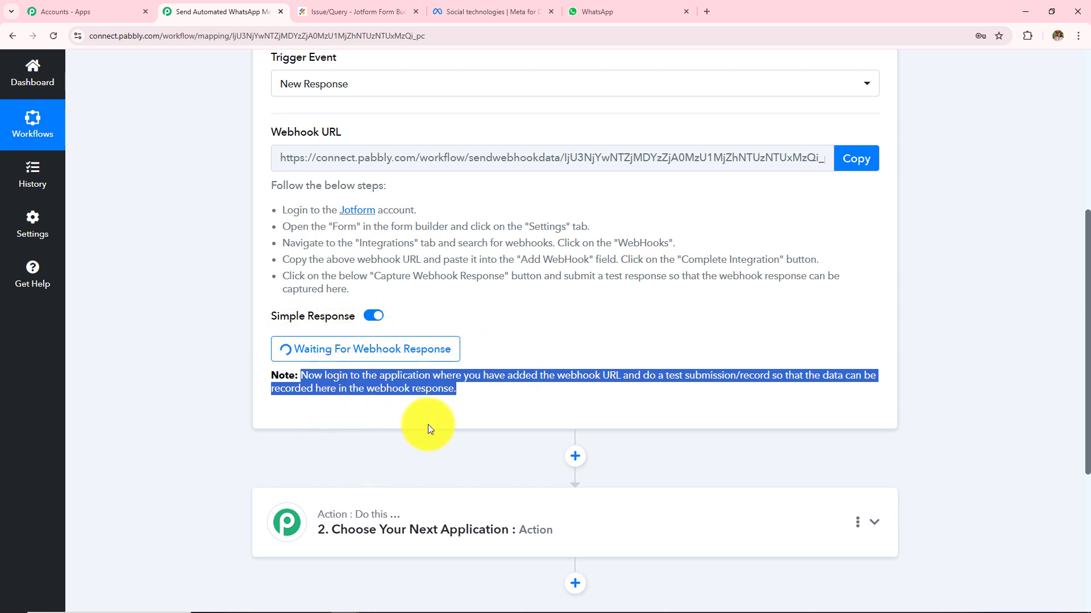
Open the Issue/Query form's publishing options in Jotform.
click(353, 4)
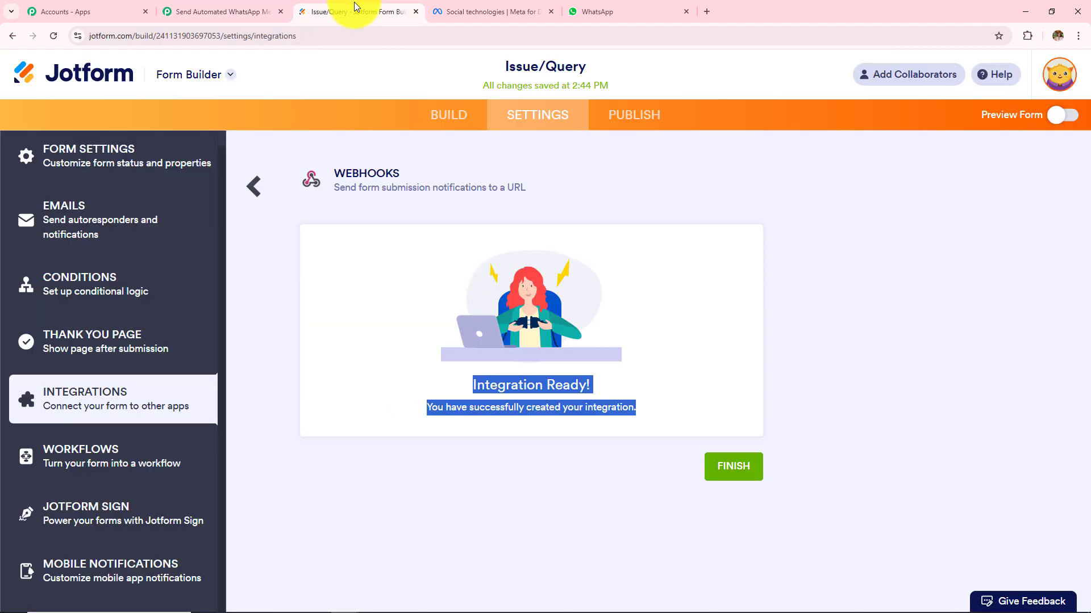
click(646, 122)
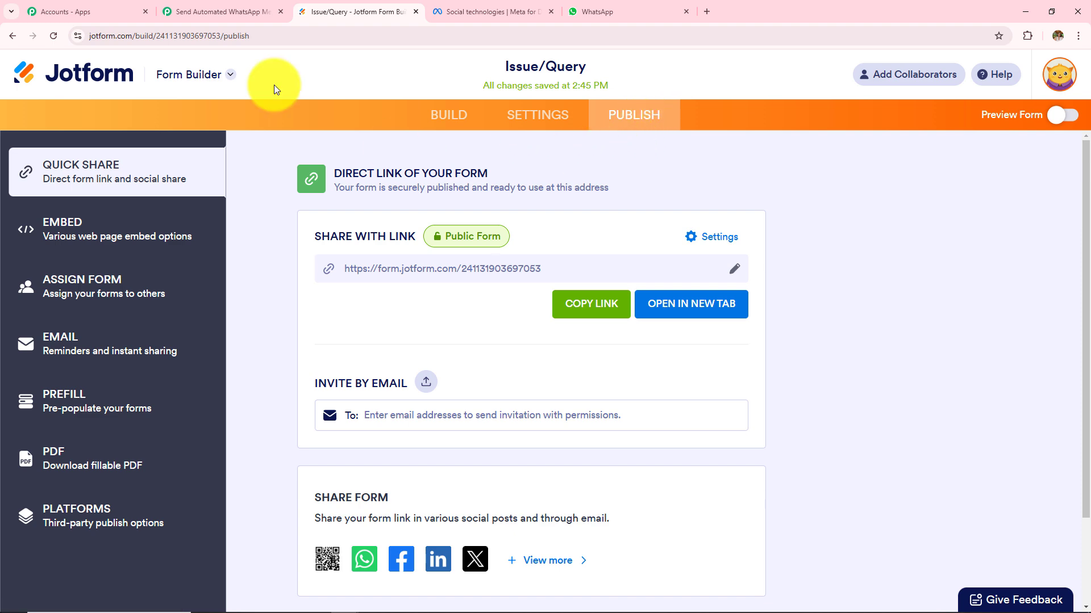
click(226, 12)
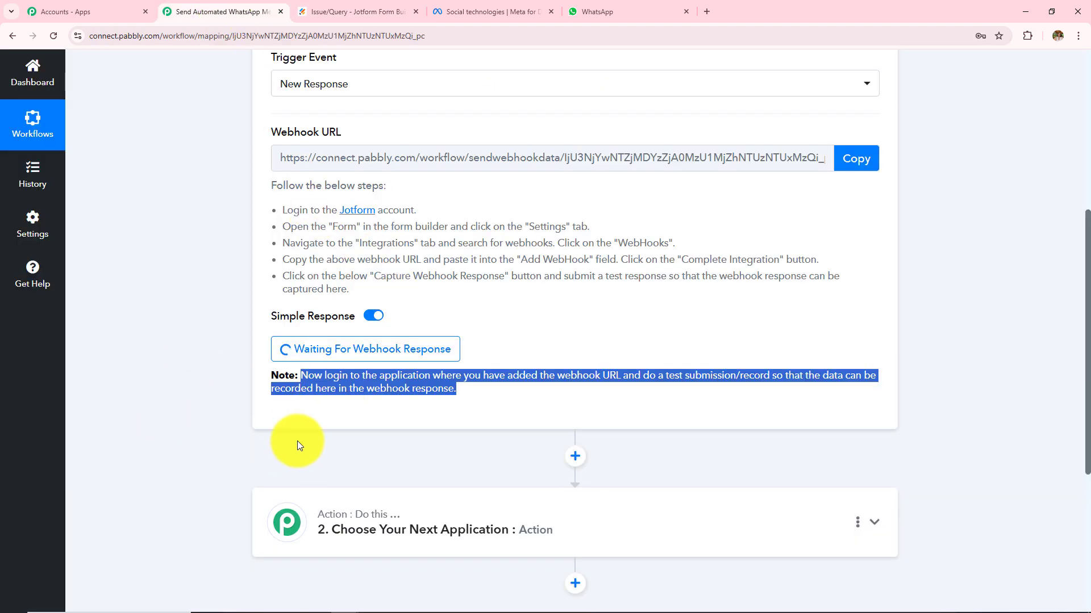
scroll(246, 334, up, 2)
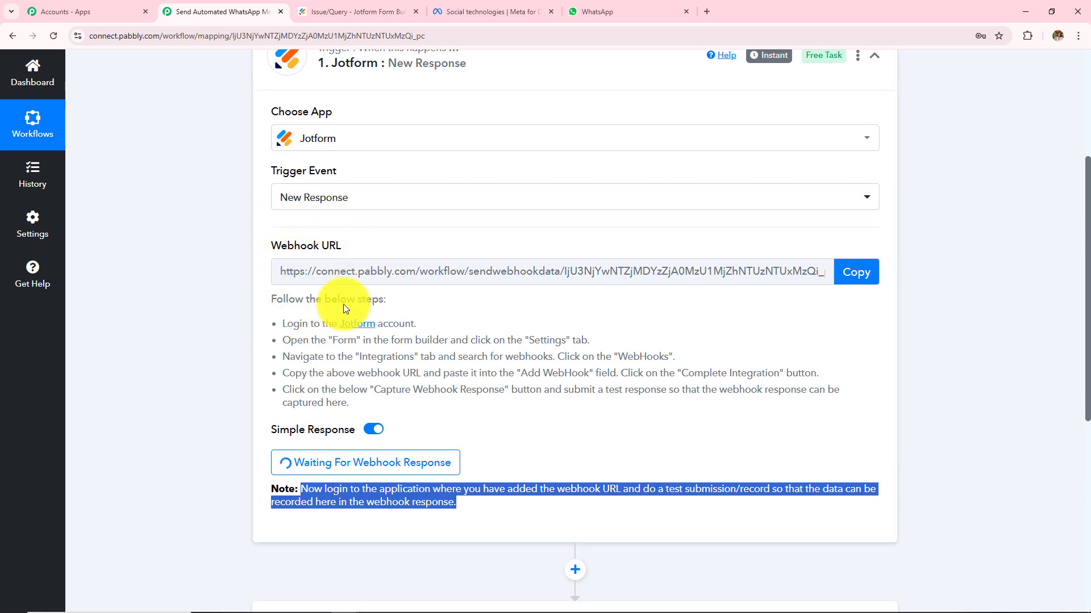
scroll(338, 362, up, 2)
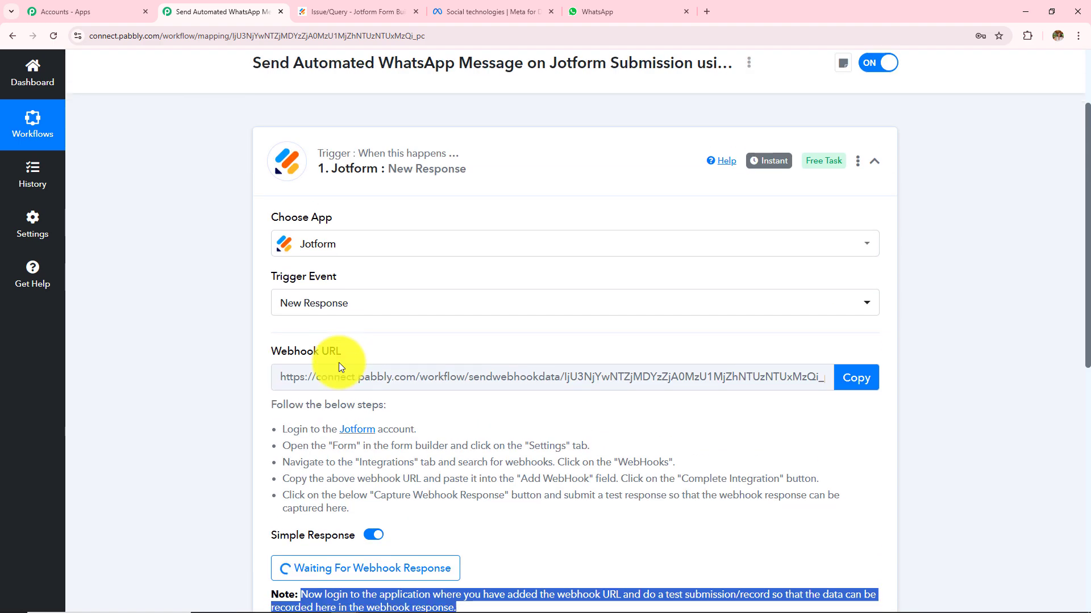
scroll(339, 363, down, 2)
Copy the form's public link and open a new browser tab.
click(358, 7)
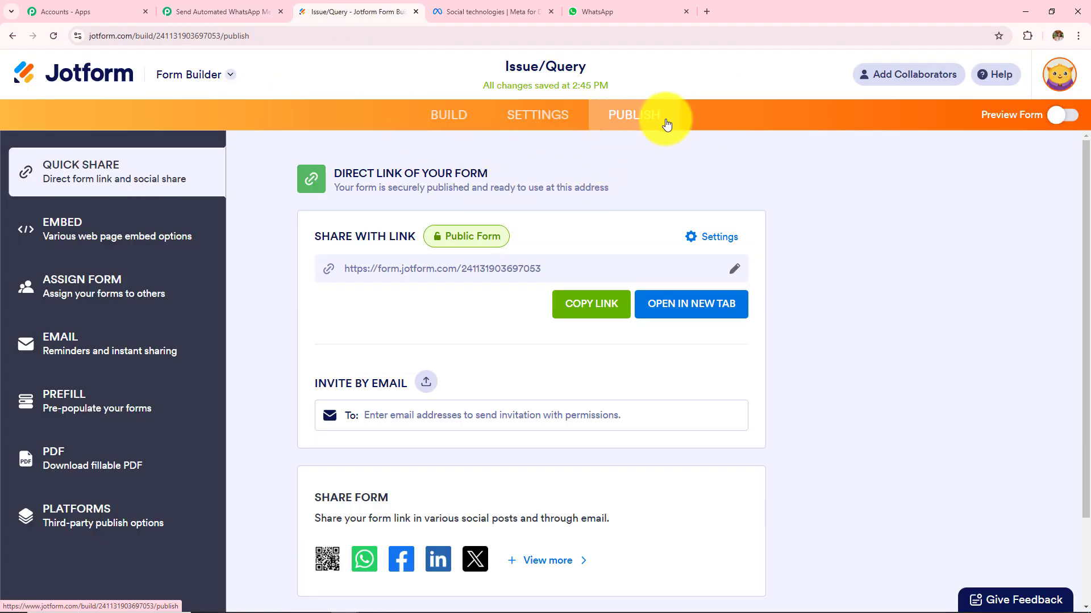
click(609, 309)
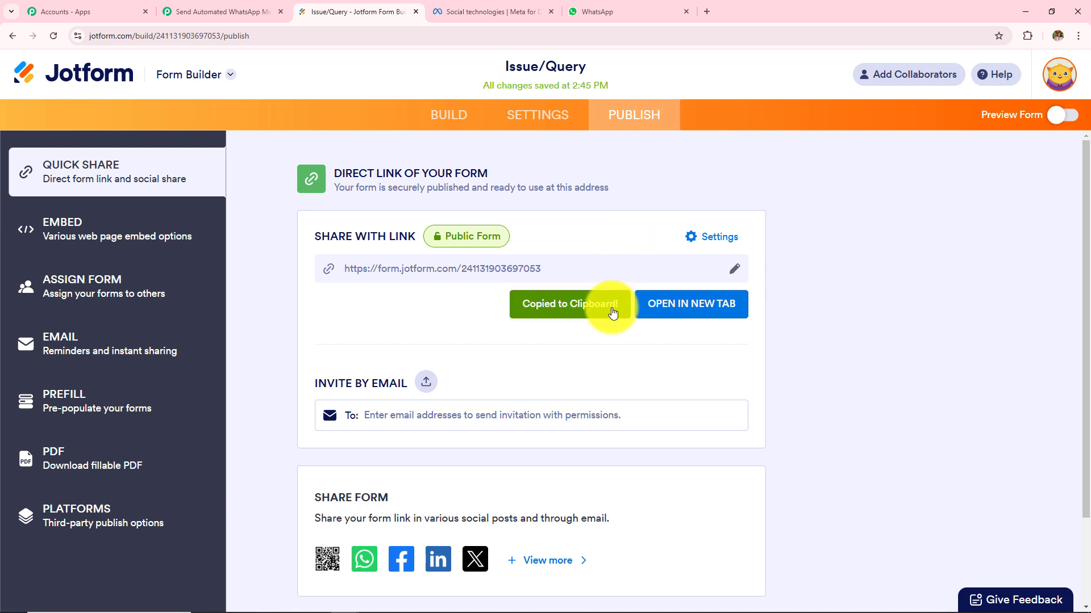
click(707, 11)
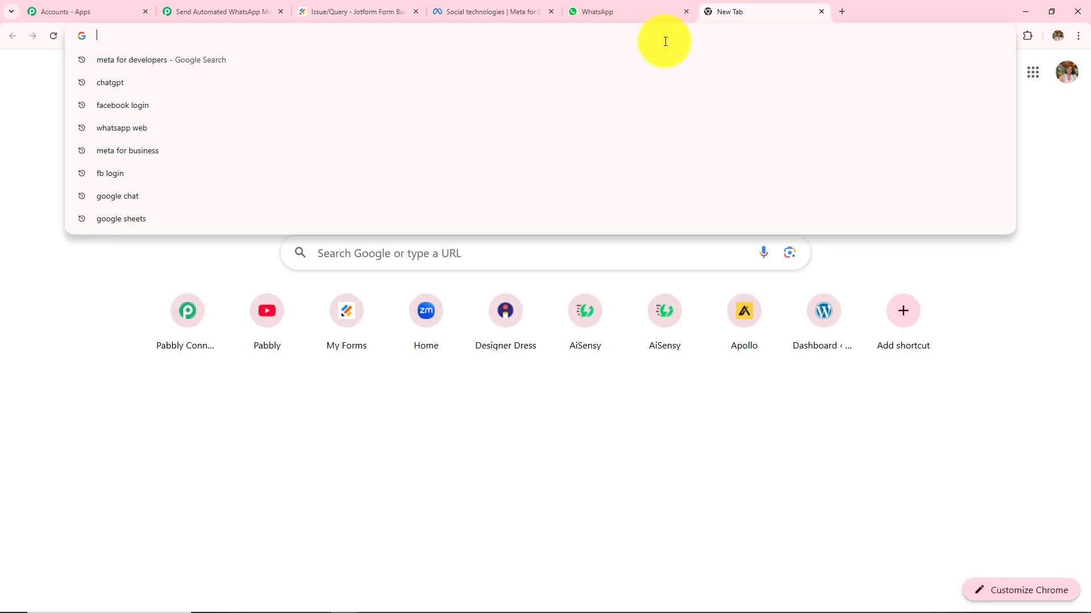
Load the public Issue/Query form from the copied link.
key(ctrl+v)
key(Return)
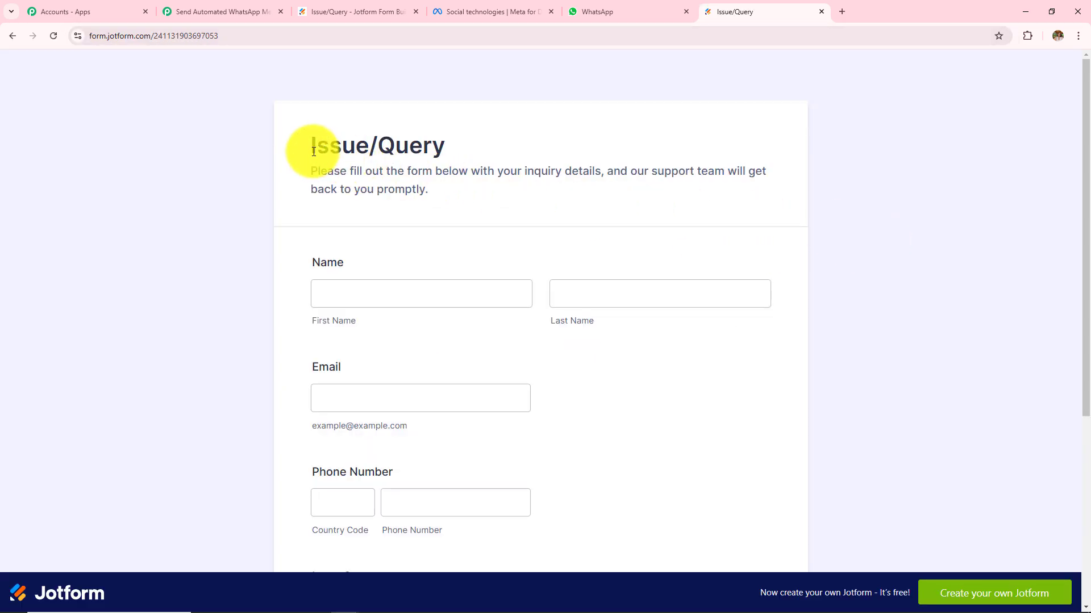
drag(312, 151, 480, 150)
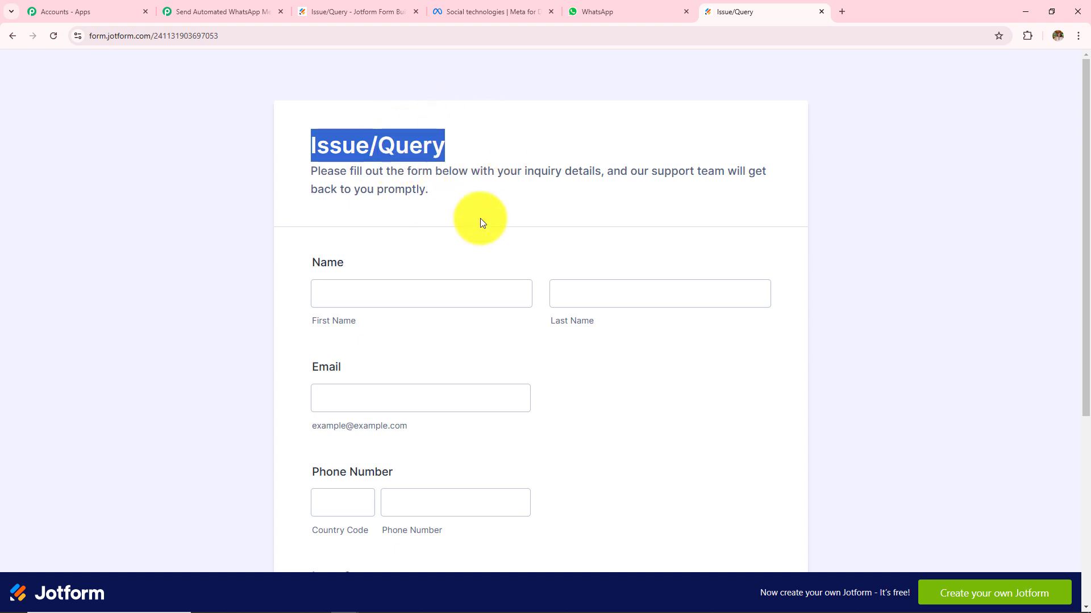
scroll(481, 221, down, 3)
scroll(481, 222, down, 1)
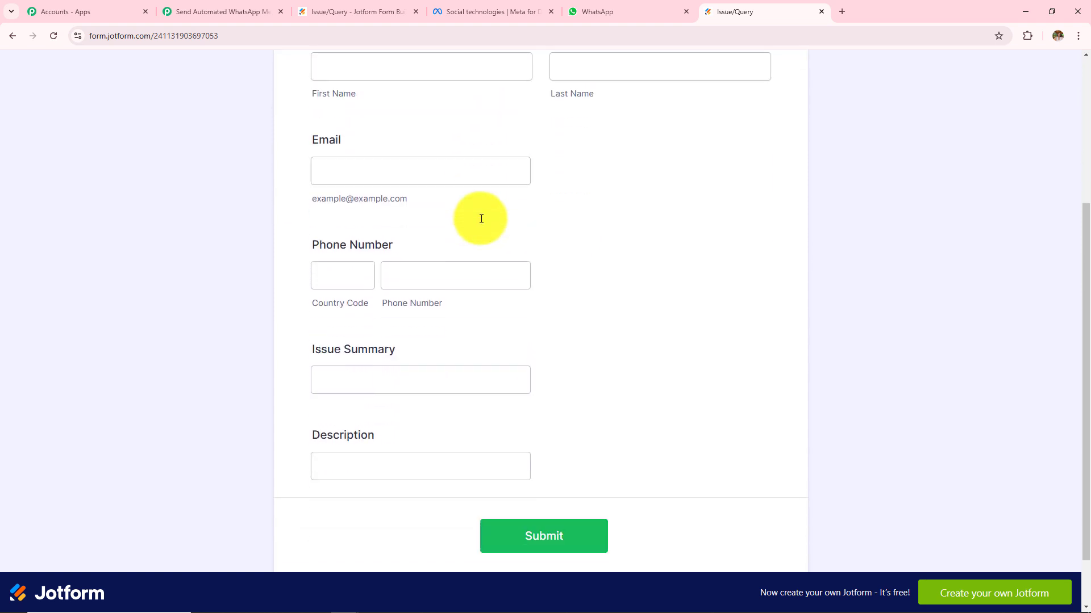
scroll(481, 220, up, 2)
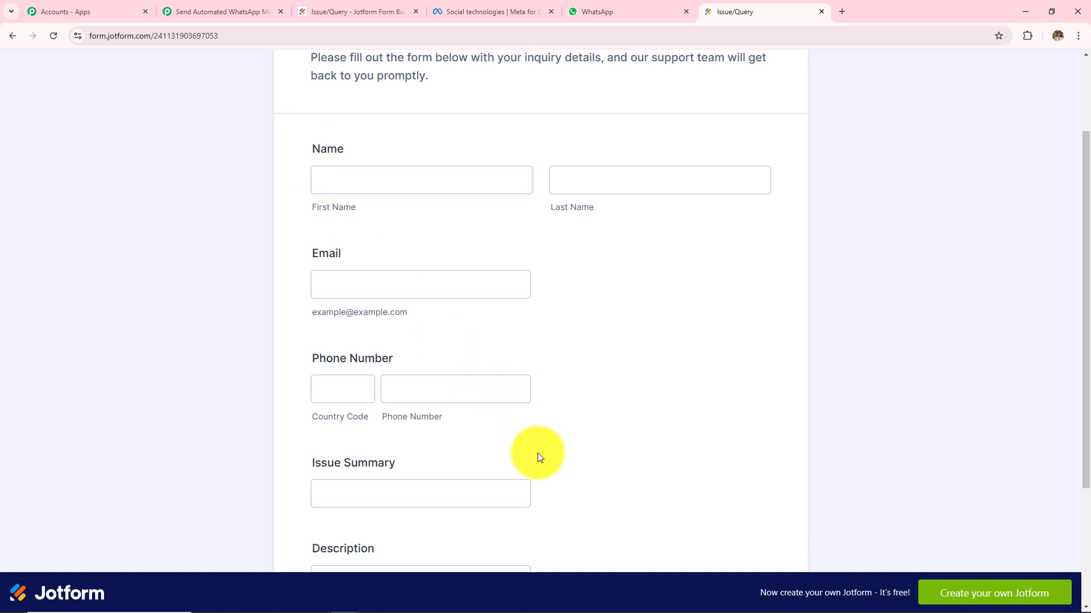
scroll(640, 427, up, 2)
Enter the submitter's first and last name, email address and phone number.
click(343, 286)
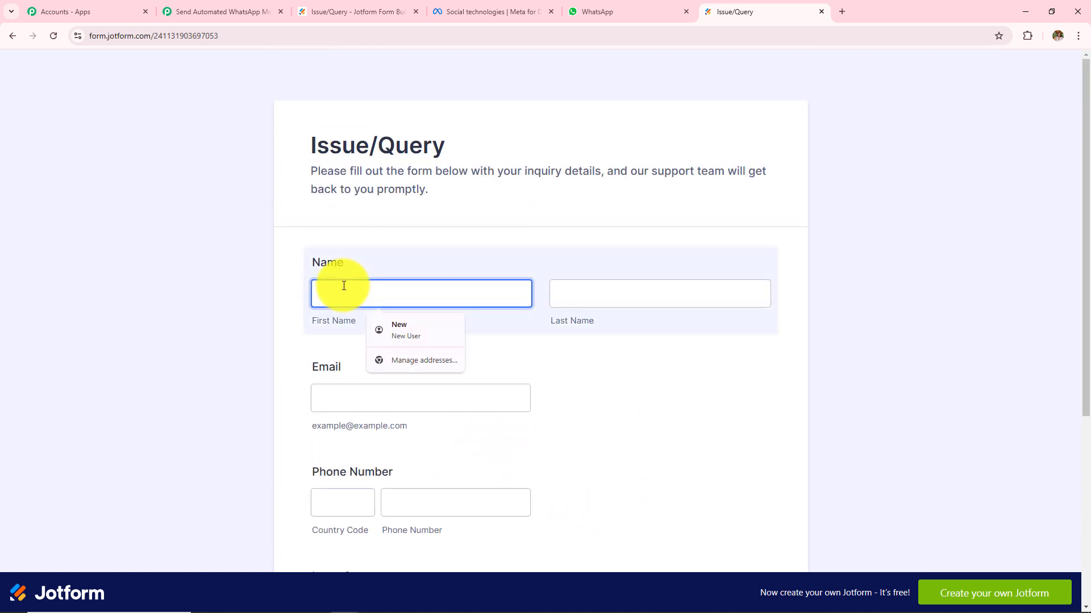
text(Lates)
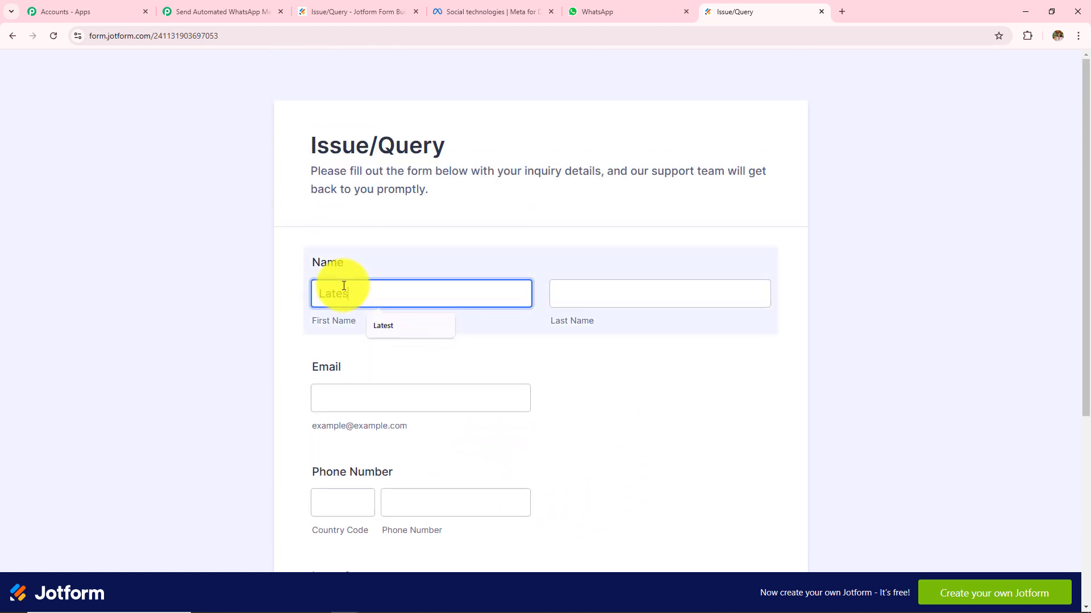
text(t)
click(569, 296)
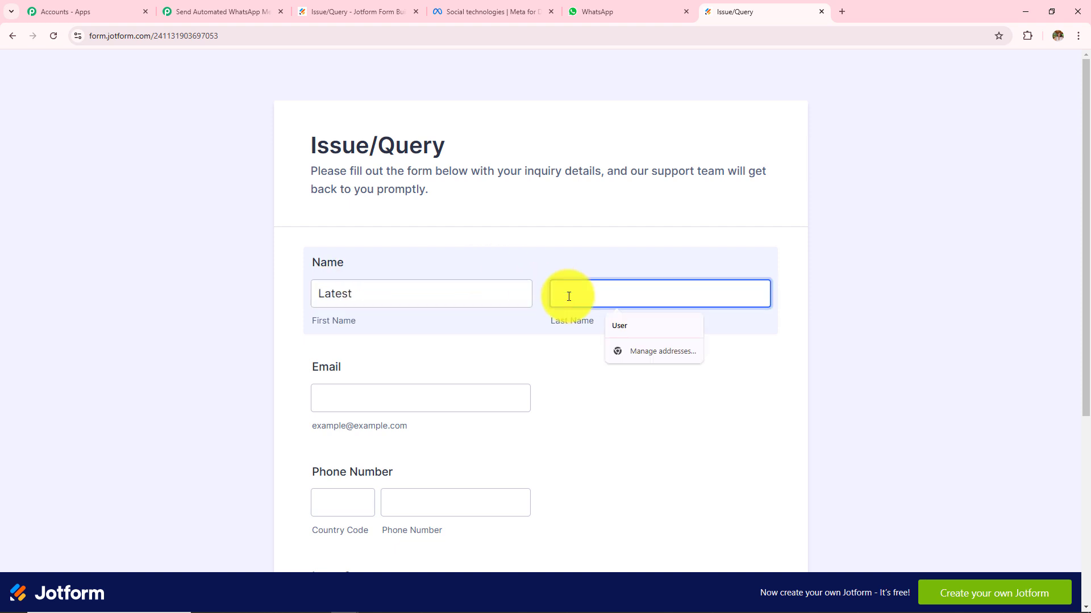
text(User)
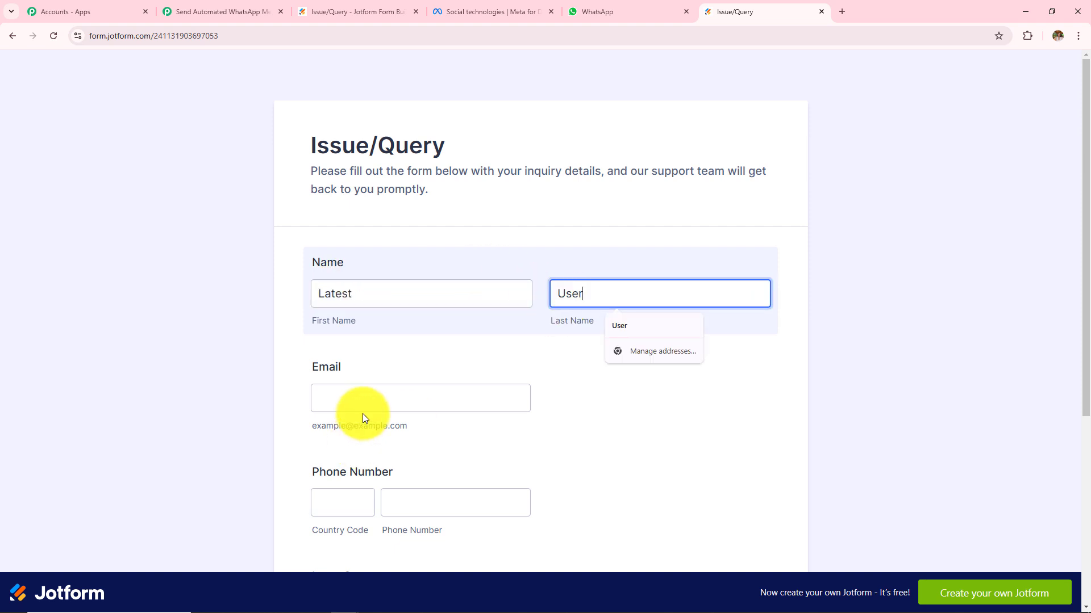
click(365, 398)
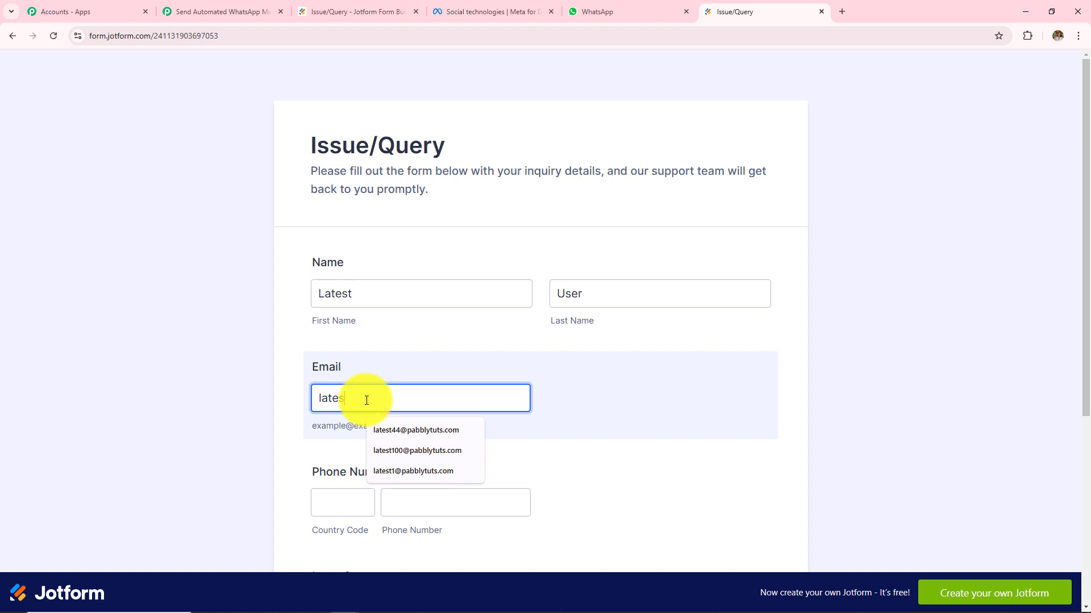
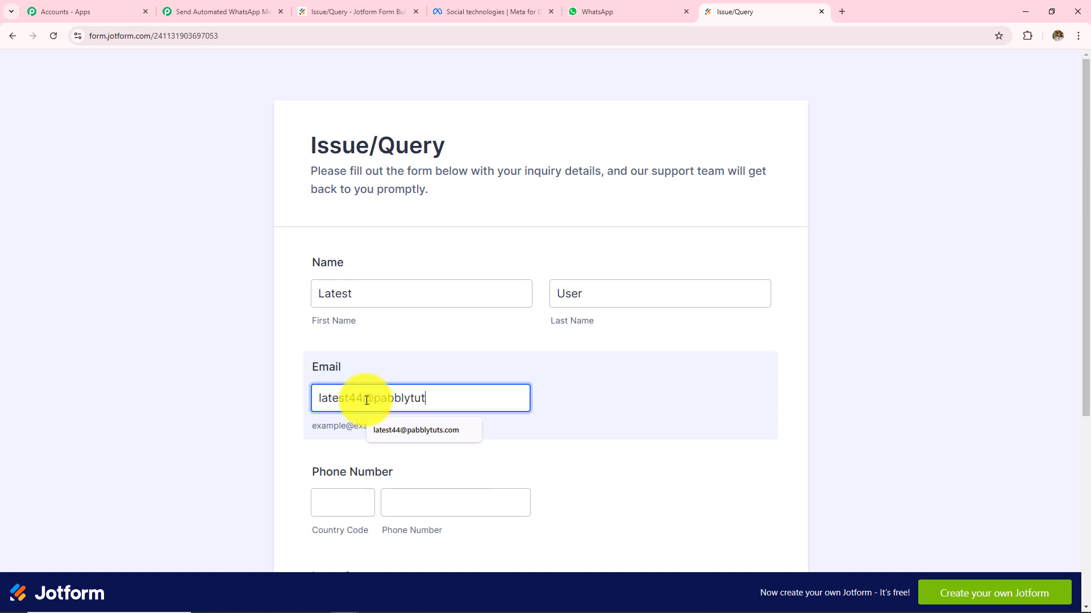
click(416, 430)
click(414, 506)
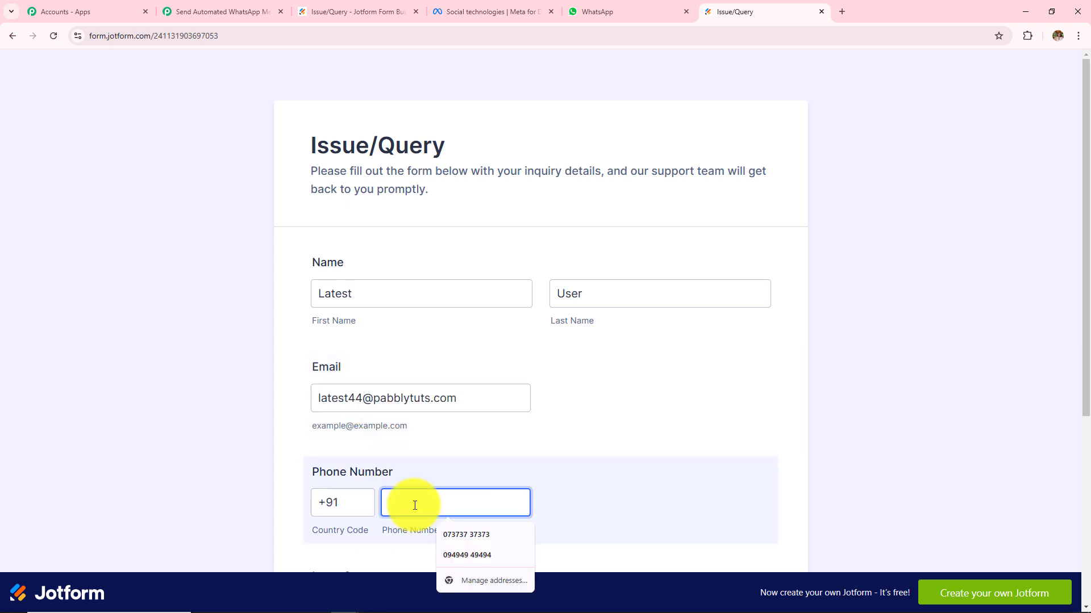
text(8383838383)
Set Issue Summary and Description to 'Order Issue' and submit the form.
scroll(350, 436, down, 3)
click(350, 436)
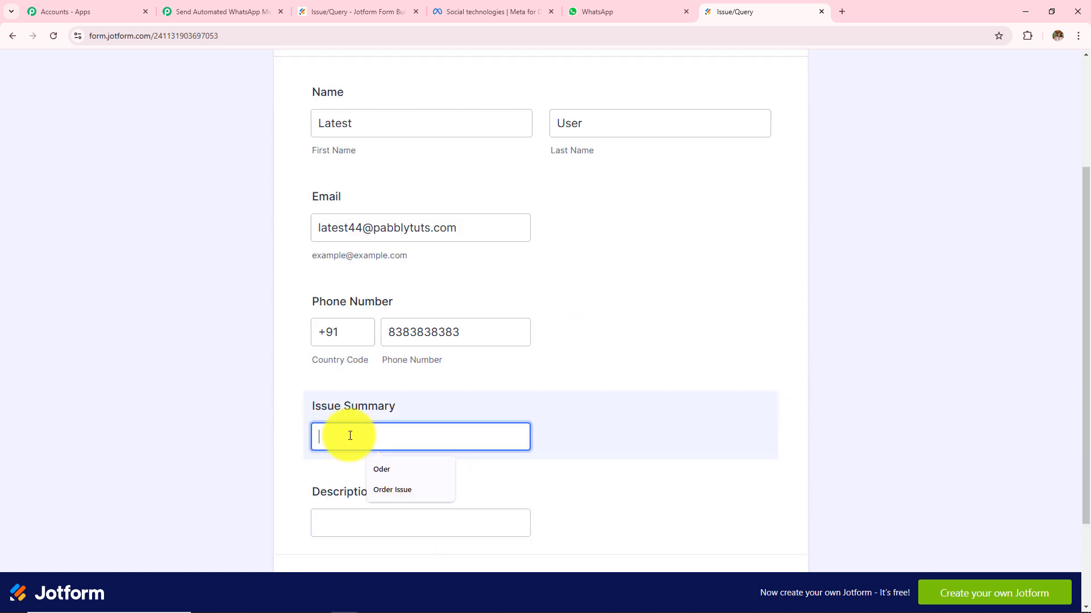
text(Order)
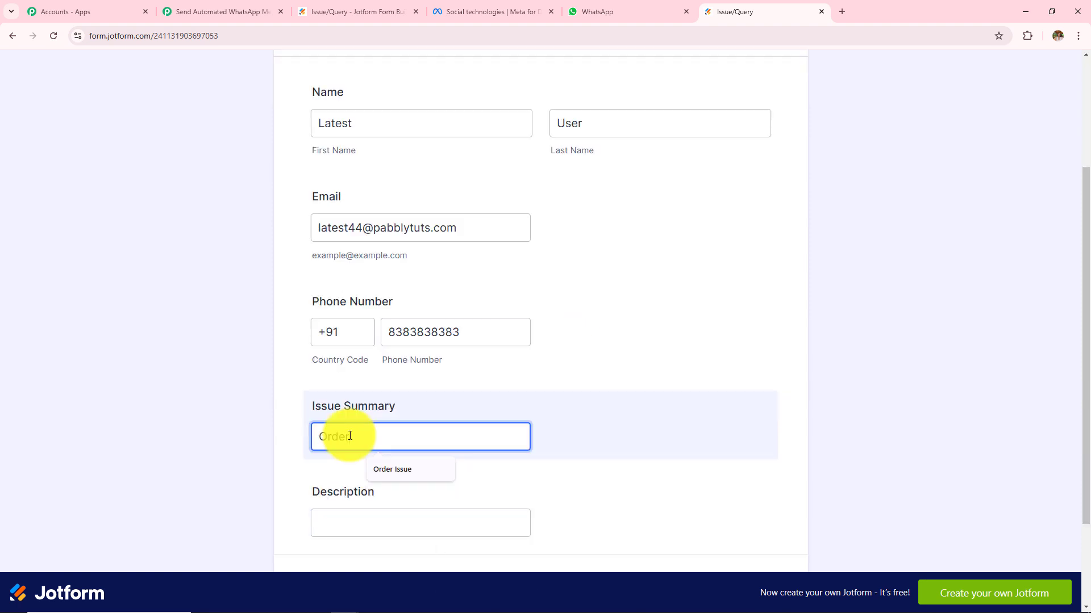
click(392, 469)
click(358, 525)
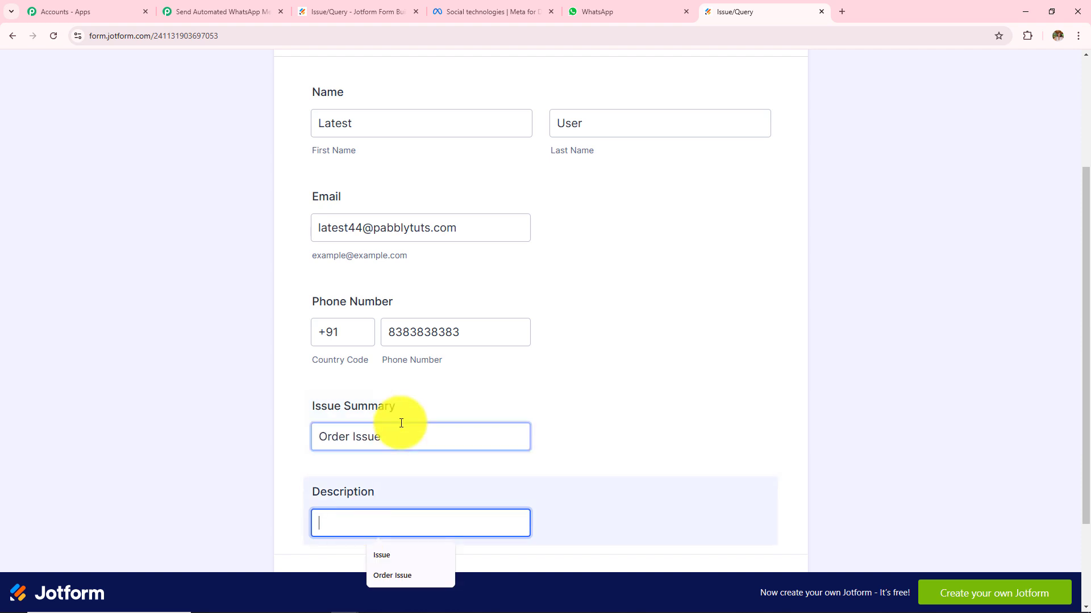
drag(382, 431, 240, 435)
key(ctrl+c)
key(Tab)
key(ctrl+v)
scroll(258, 472, down, 2)
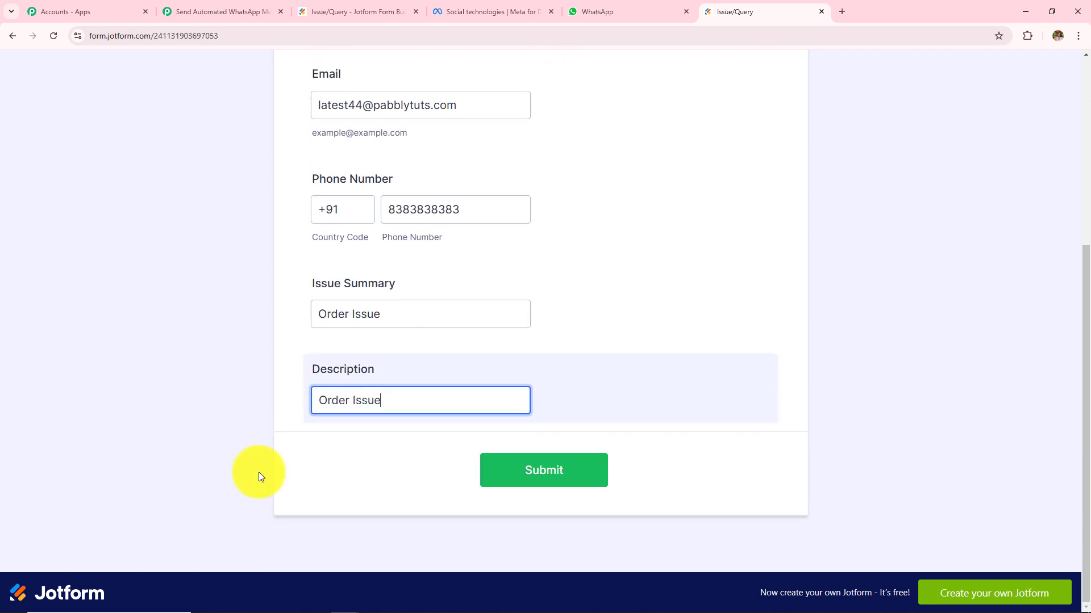
click(520, 484)
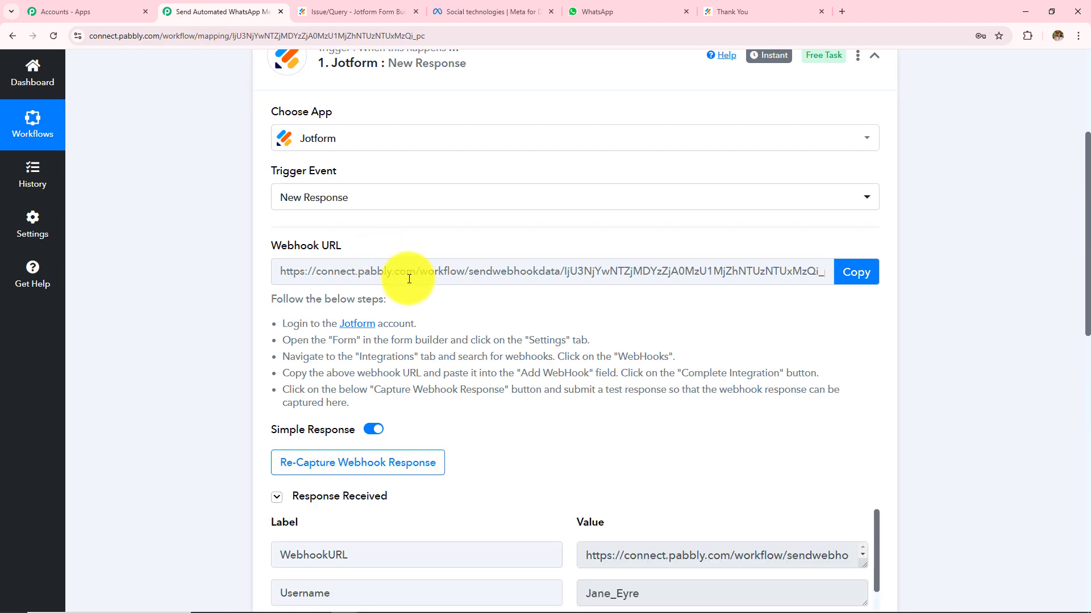
Check the captured phone, email, first and last name, and Order Issue summary and description.
scroll(431, 295, down, 5)
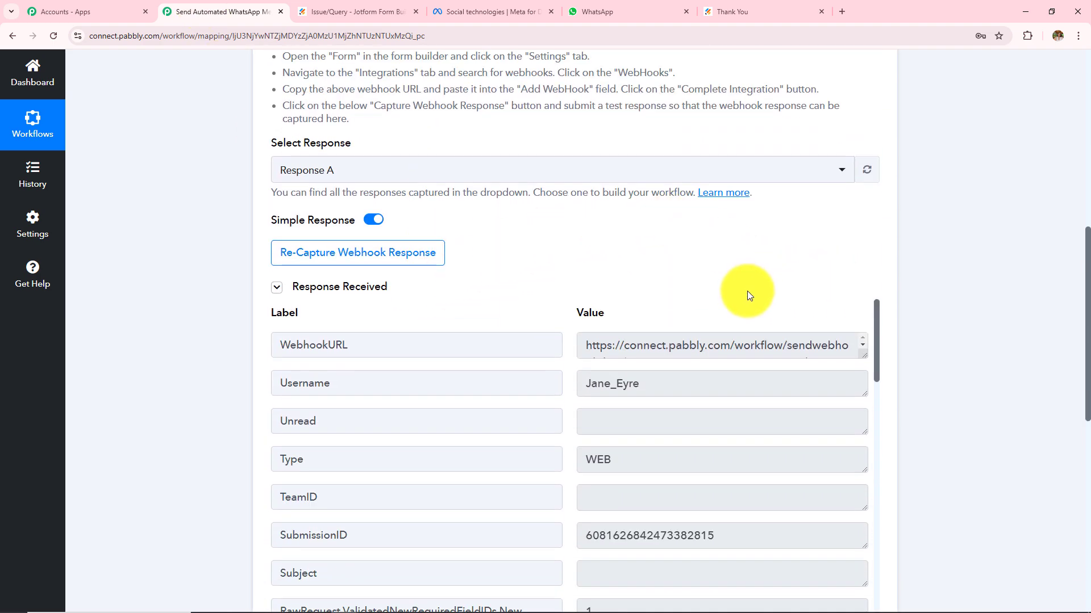
scroll(747, 290, down, 3)
scroll(725, 309, down, 5)
double_click(710, 322)
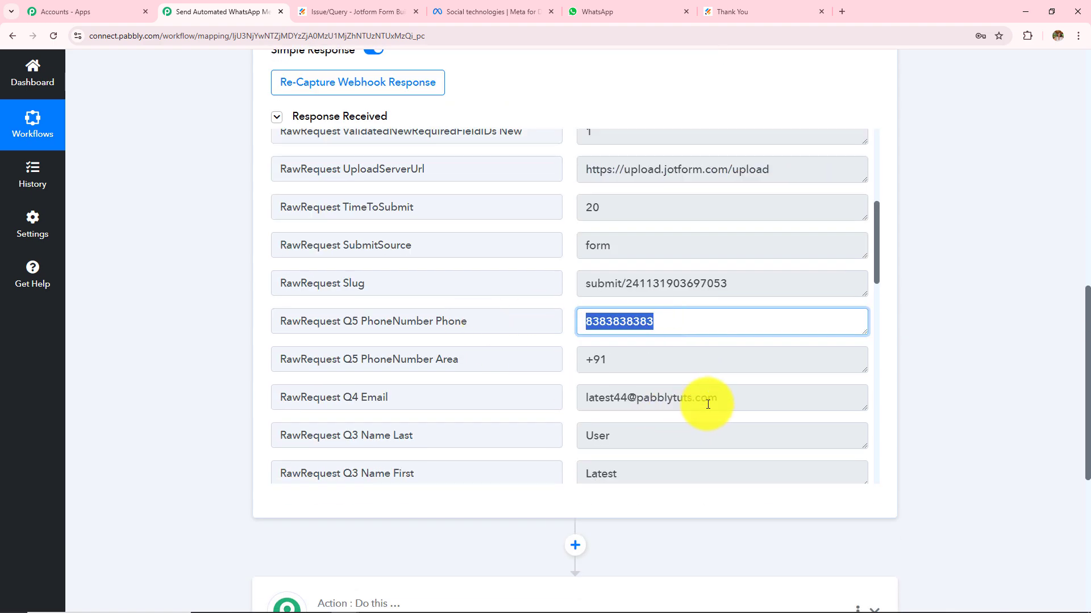
drag(707, 404, 519, 340)
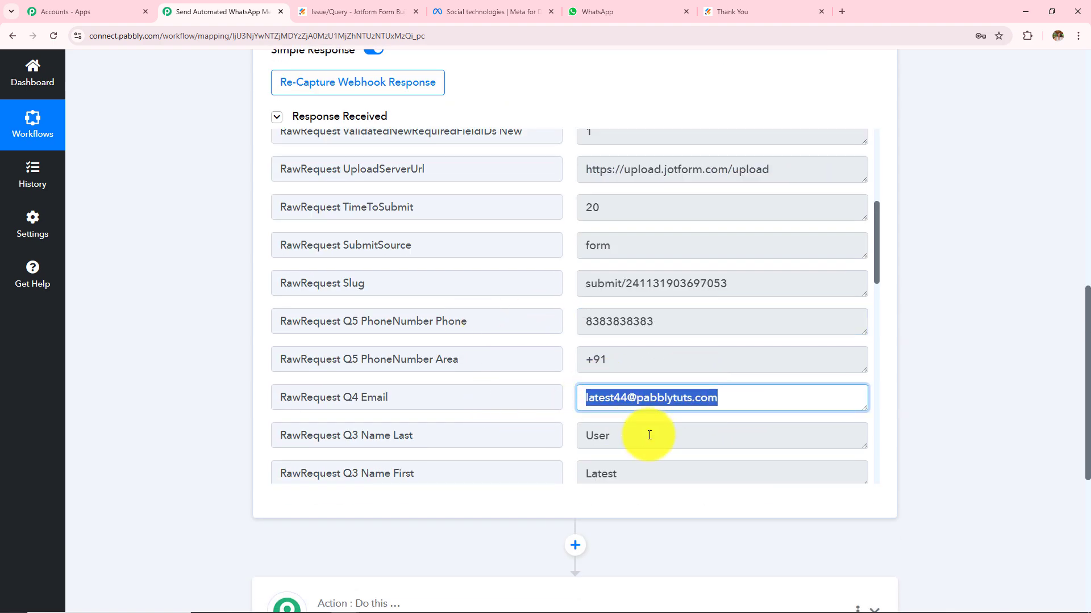
scroll(649, 435, down, 2)
click(632, 357)
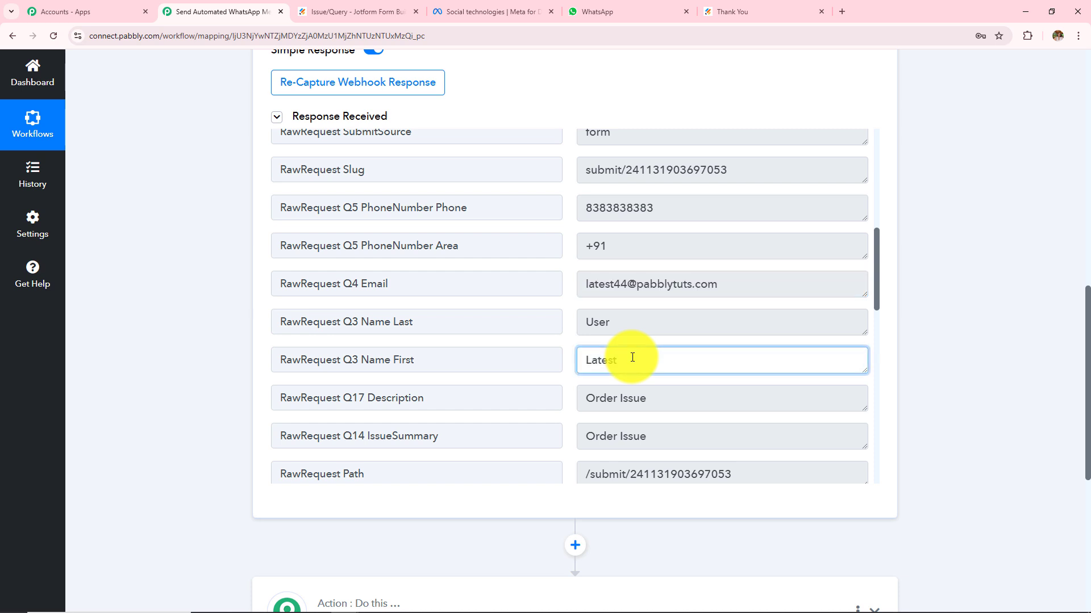
double_click(632, 357)
double_click(645, 317)
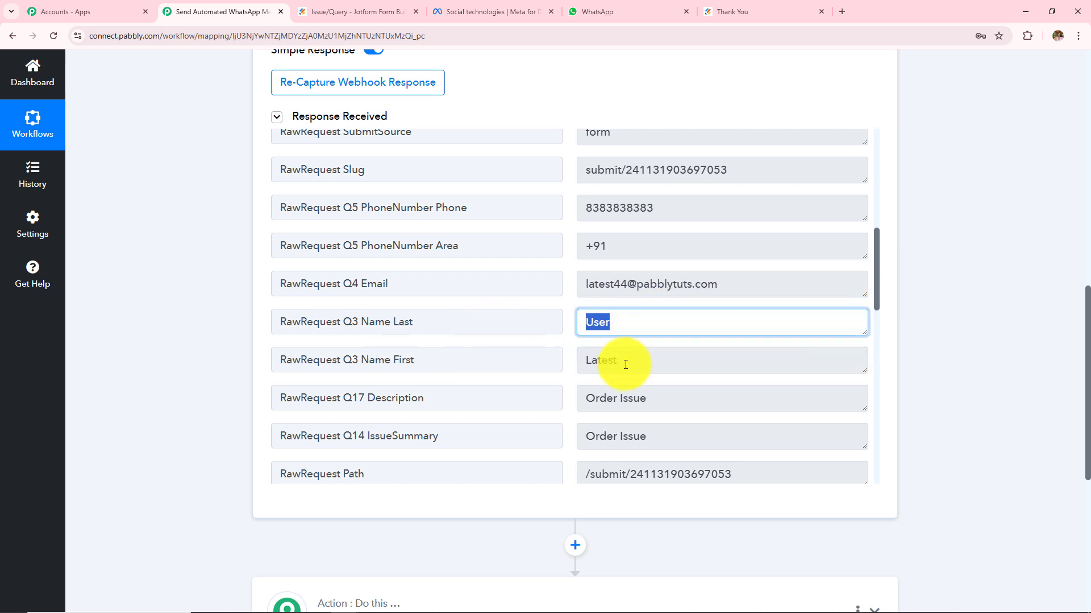
drag(665, 435, 369, 462)
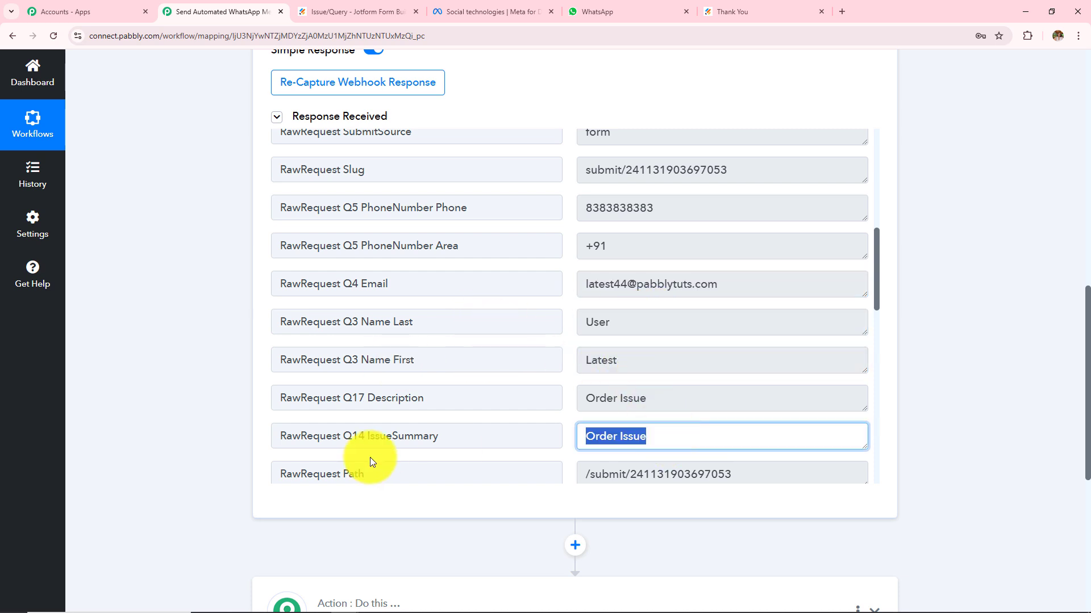
drag(653, 398, 494, 438)
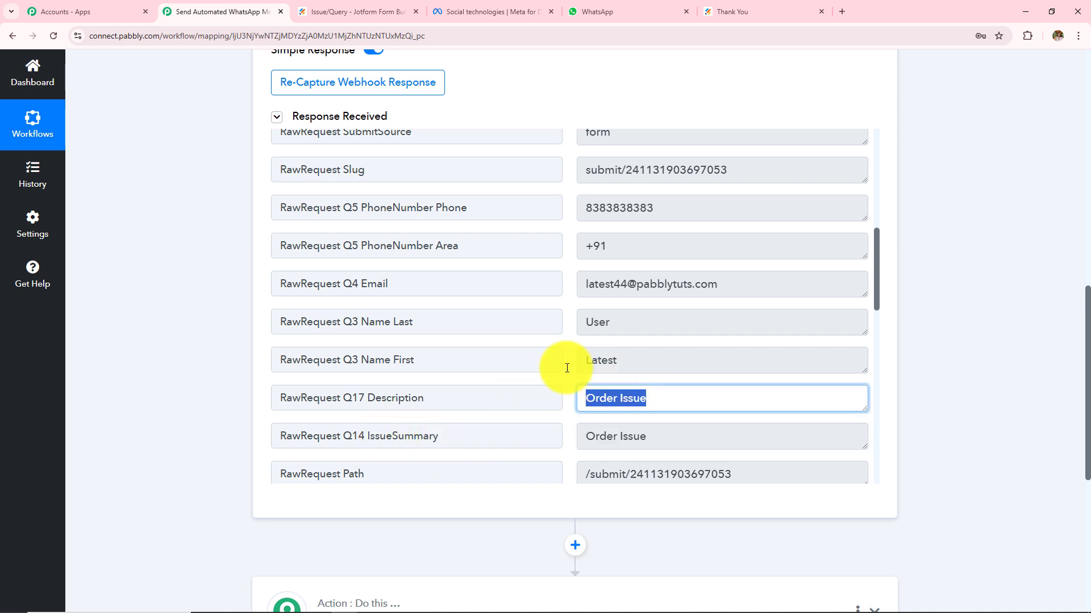
Review the workflow title, then move down to the action step.
scroll(972, 338, up, 1)
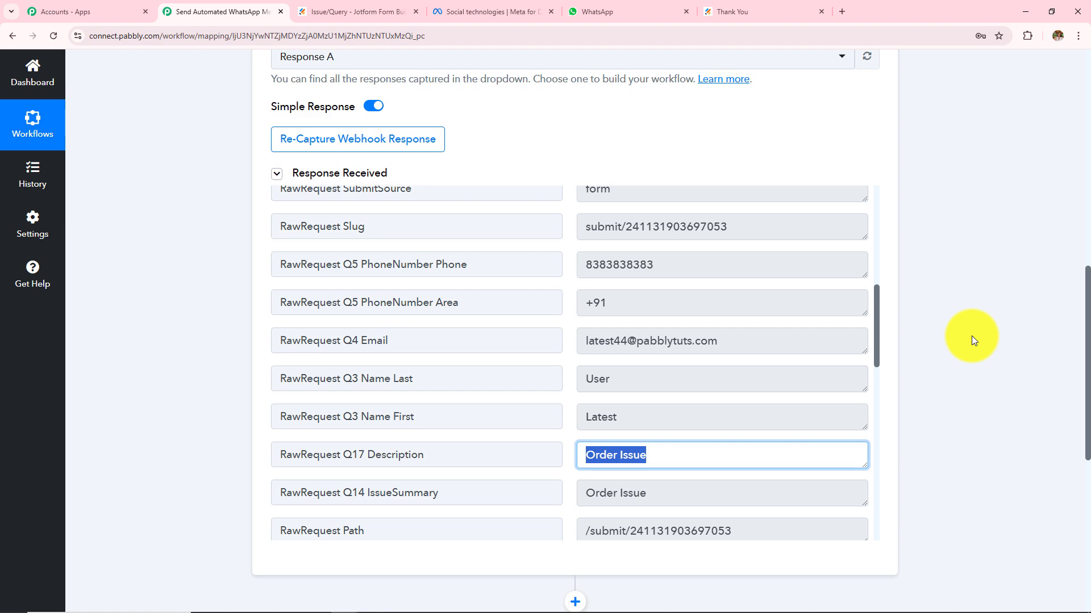
scroll(972, 335, up, 6)
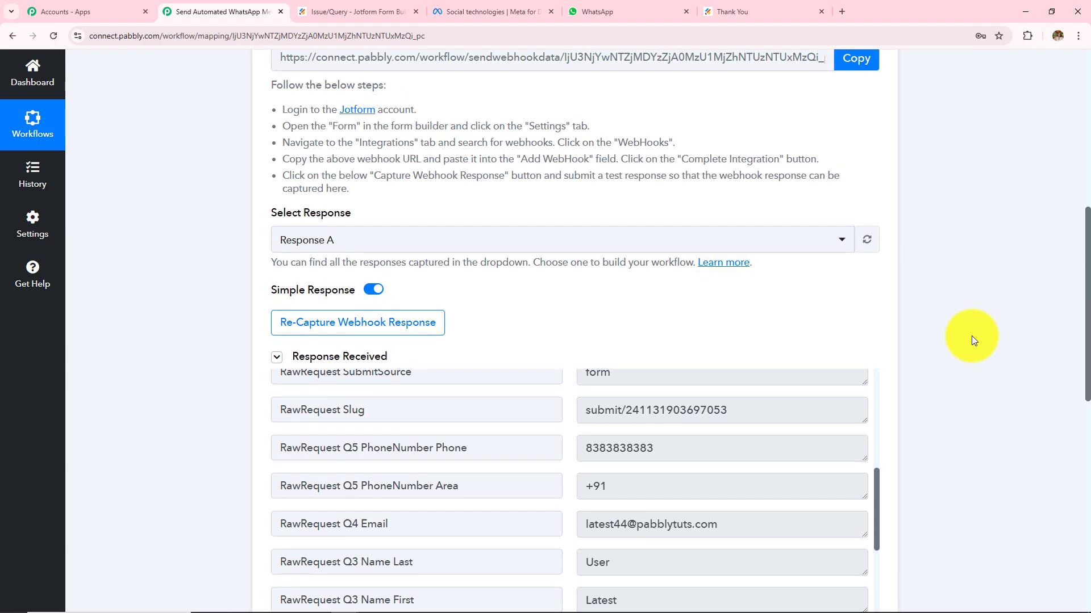
scroll(450, 326, up, 2)
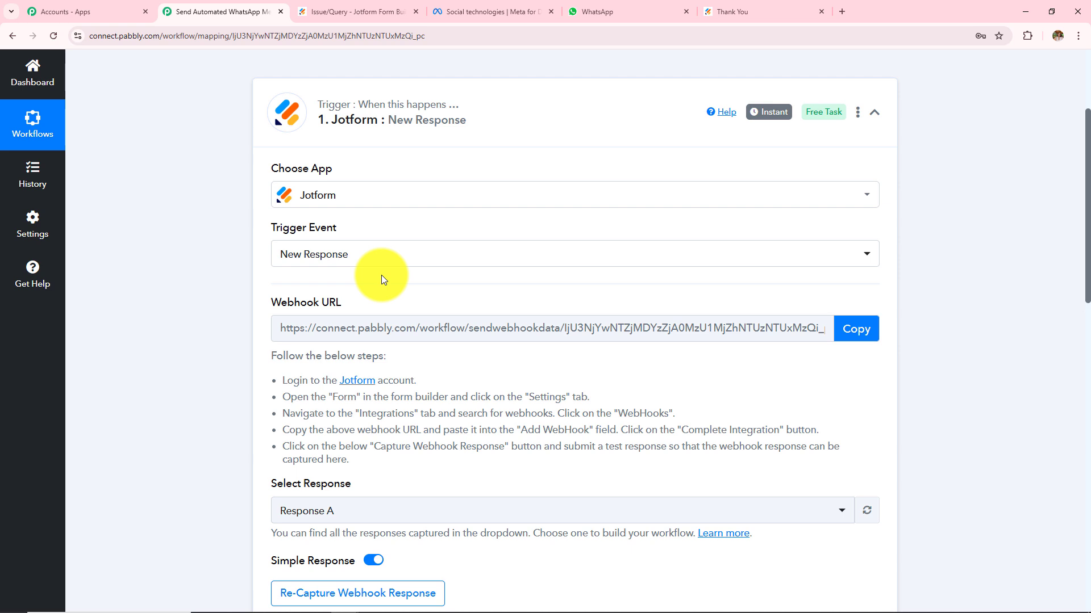
scroll(380, 275, up, 1)
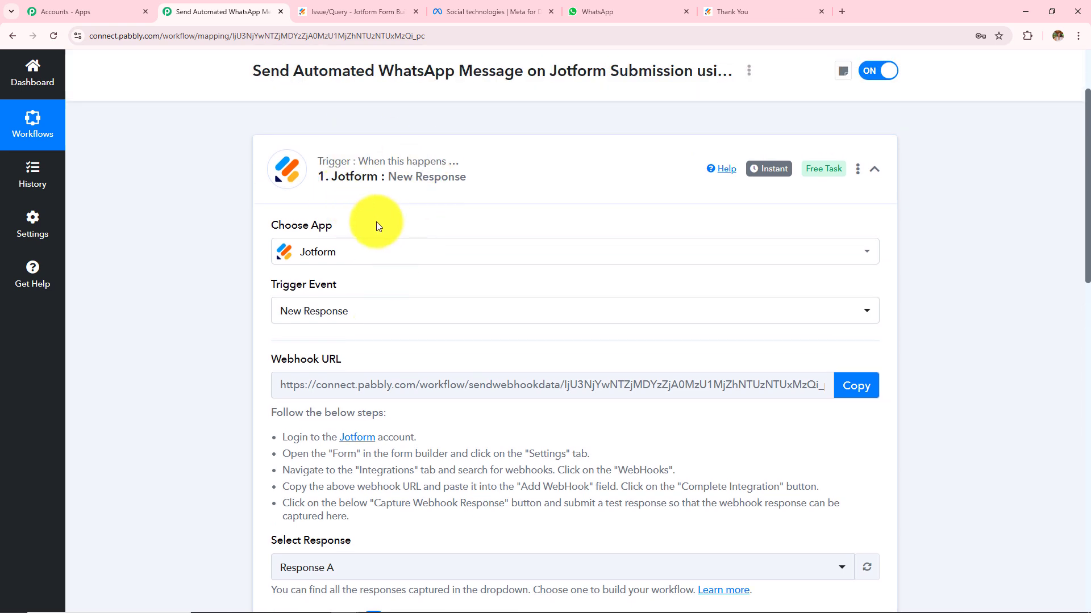
scroll(479, 295, down, 3)
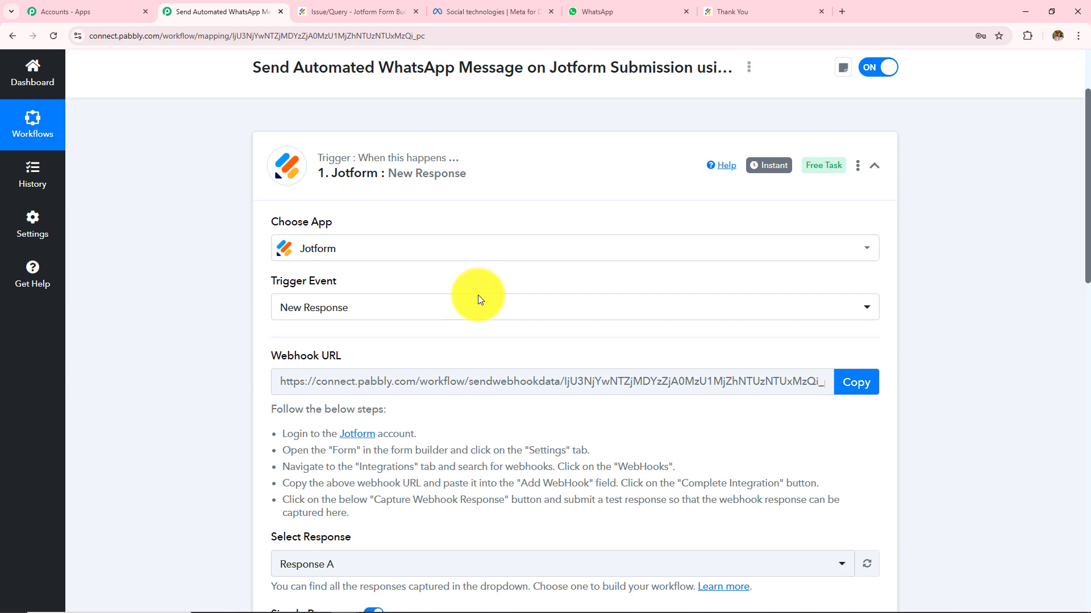
scroll(478, 295, down, 6)
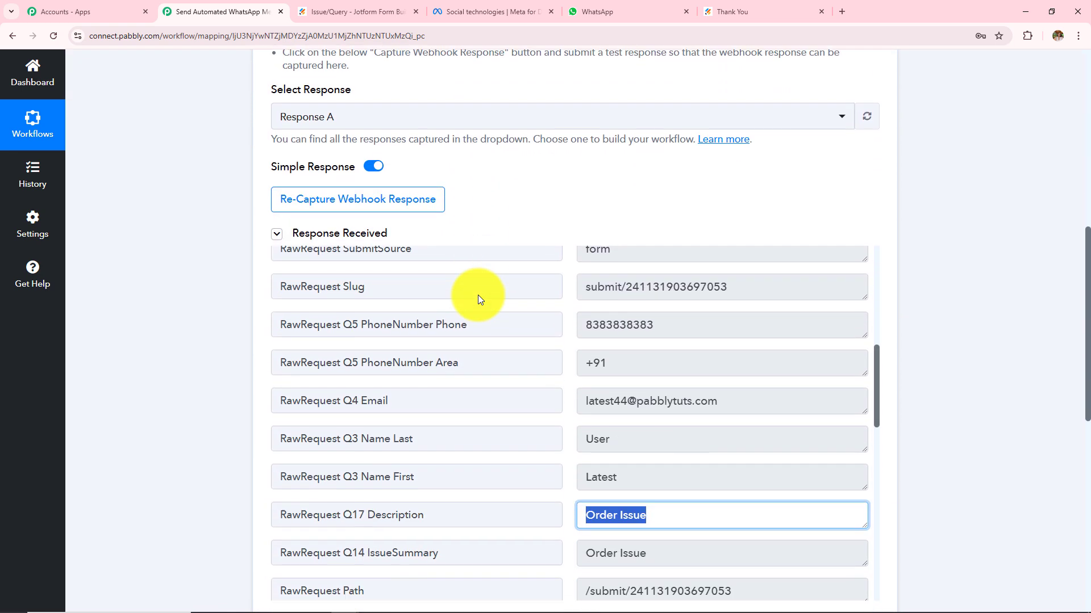
click(943, 265)
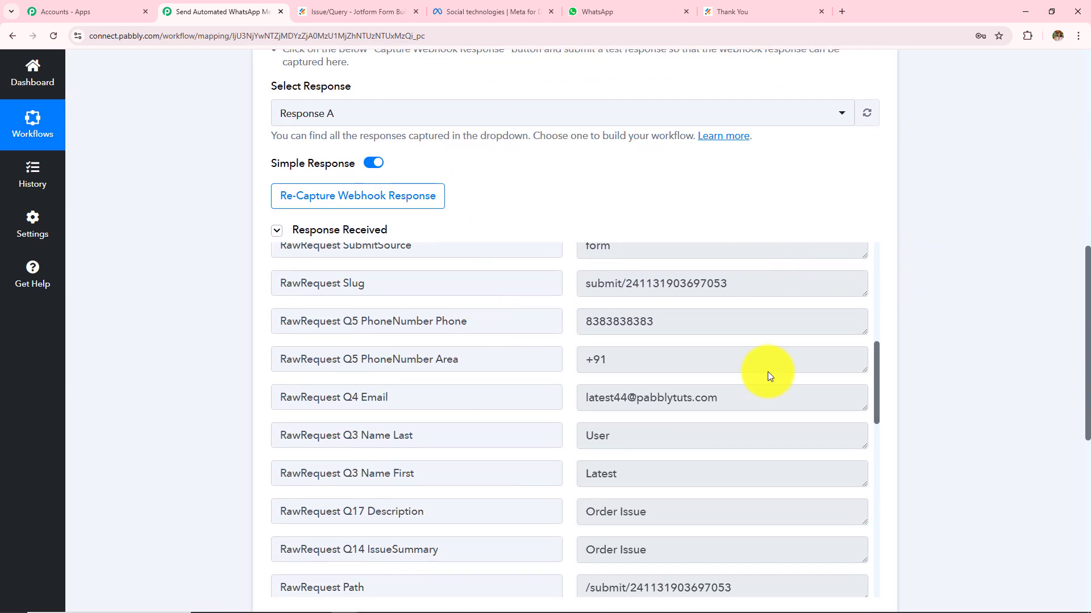
scroll(964, 273, up, 10)
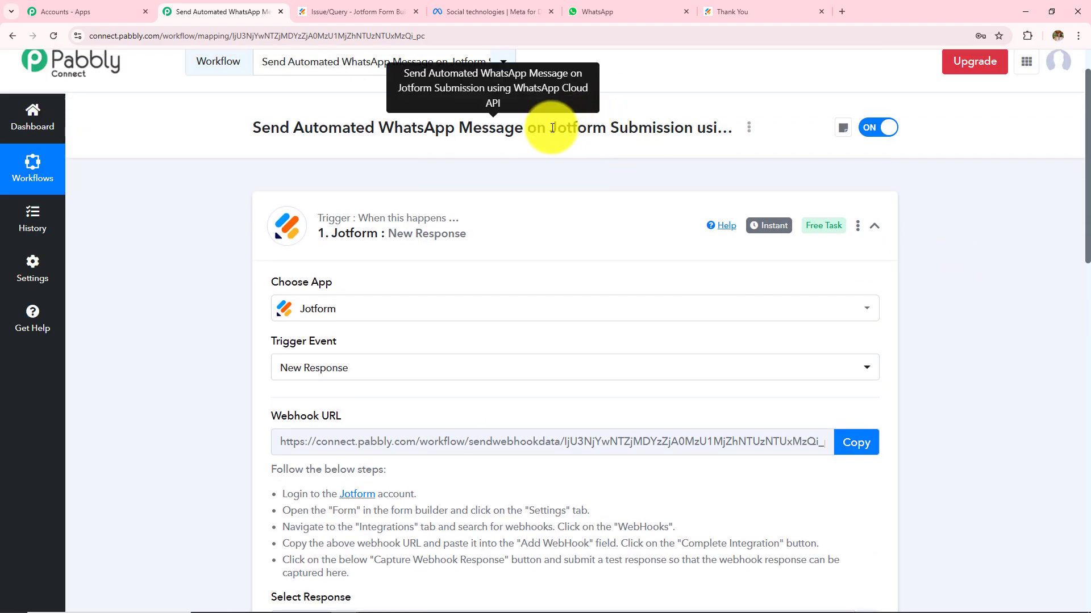
drag(552, 128, 668, 142)
click(694, 145)
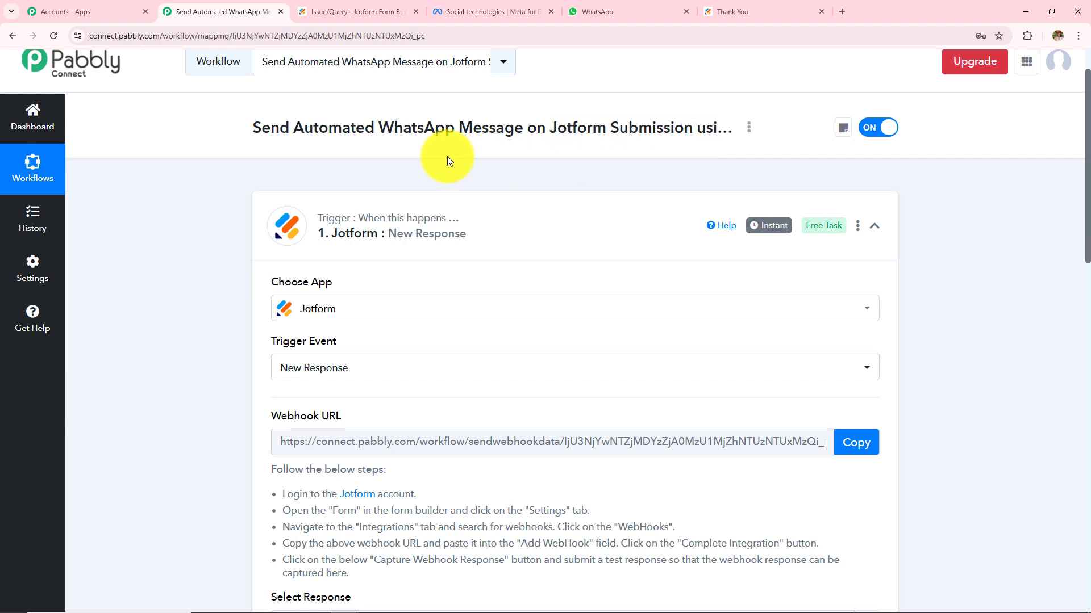
drag(288, 127, 539, 137)
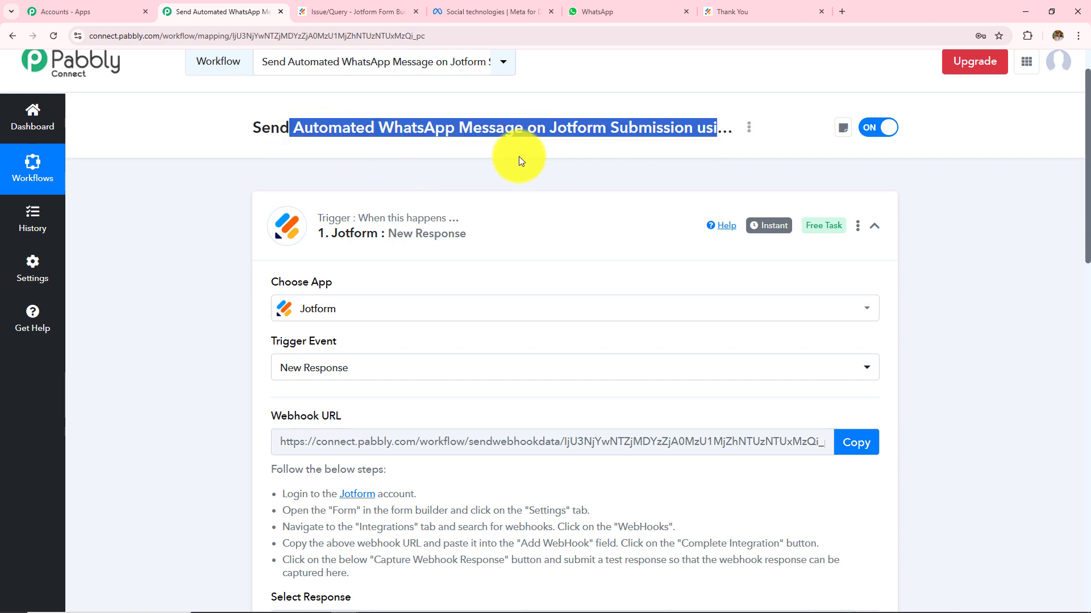
click(506, 165)
scroll(931, 276, down, 15)
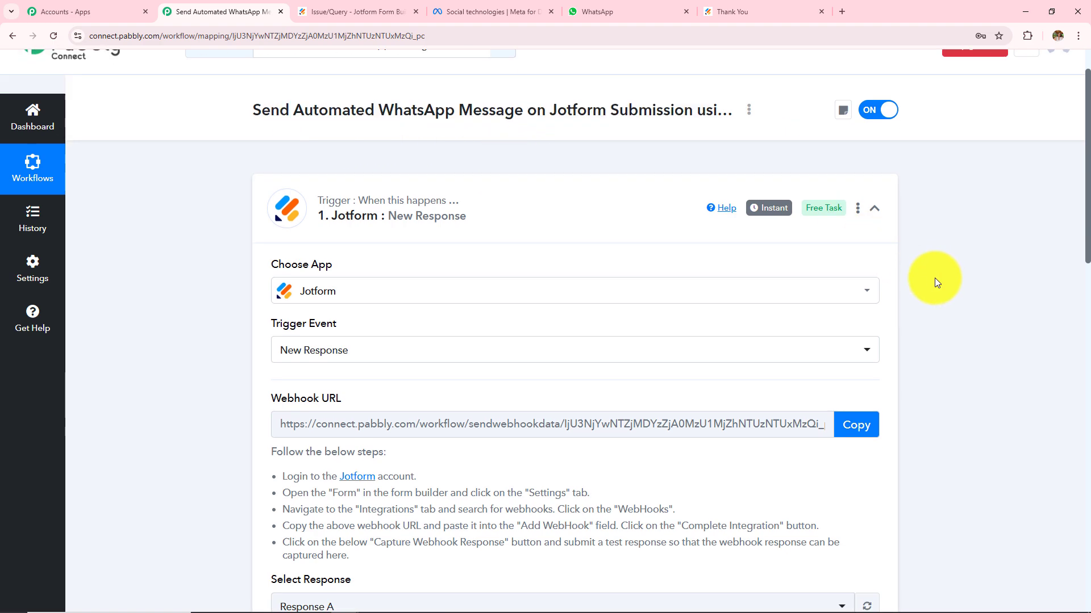
scroll(929, 273, down, 3)
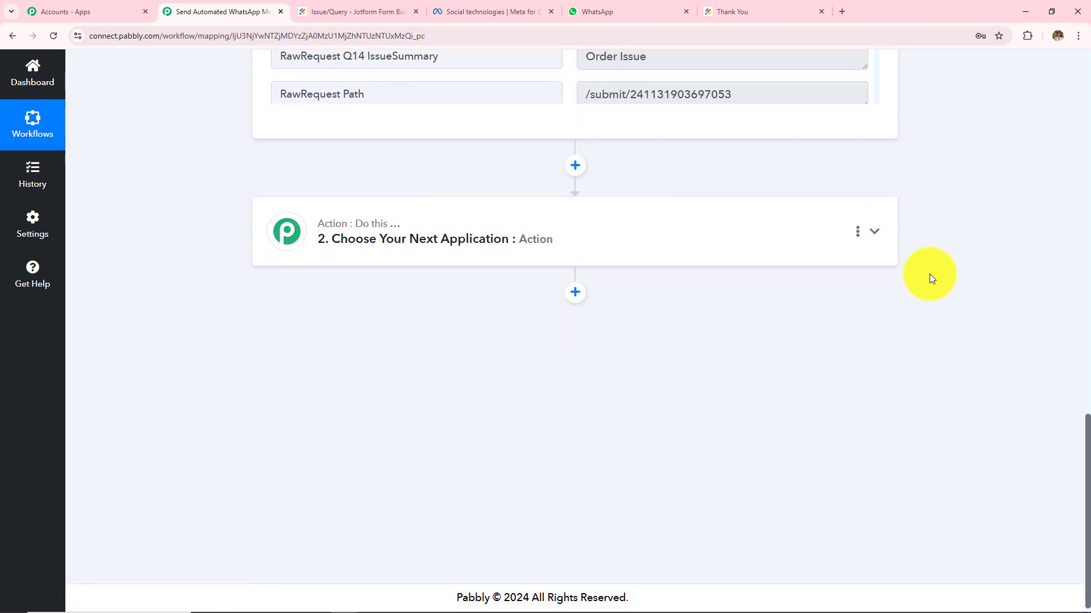
Set the action to WhatsApp Cloud API's Send Template Message event and start connecting an account.
click(516, 240)
scroll(517, 244, down, 2)
scroll(517, 245, up, 4)
click(310, 292)
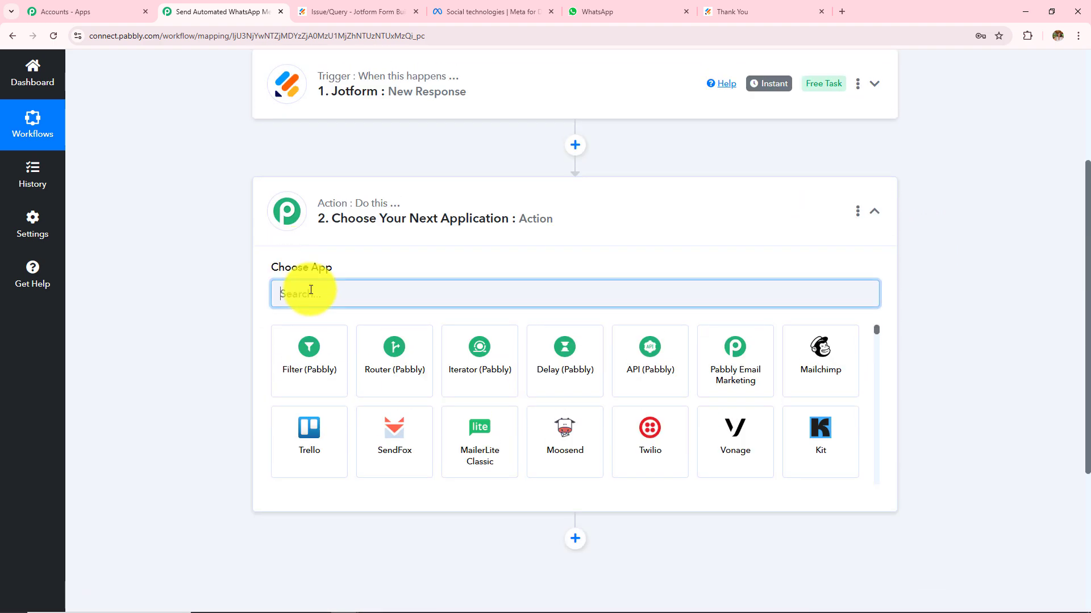
text(Whatsa)
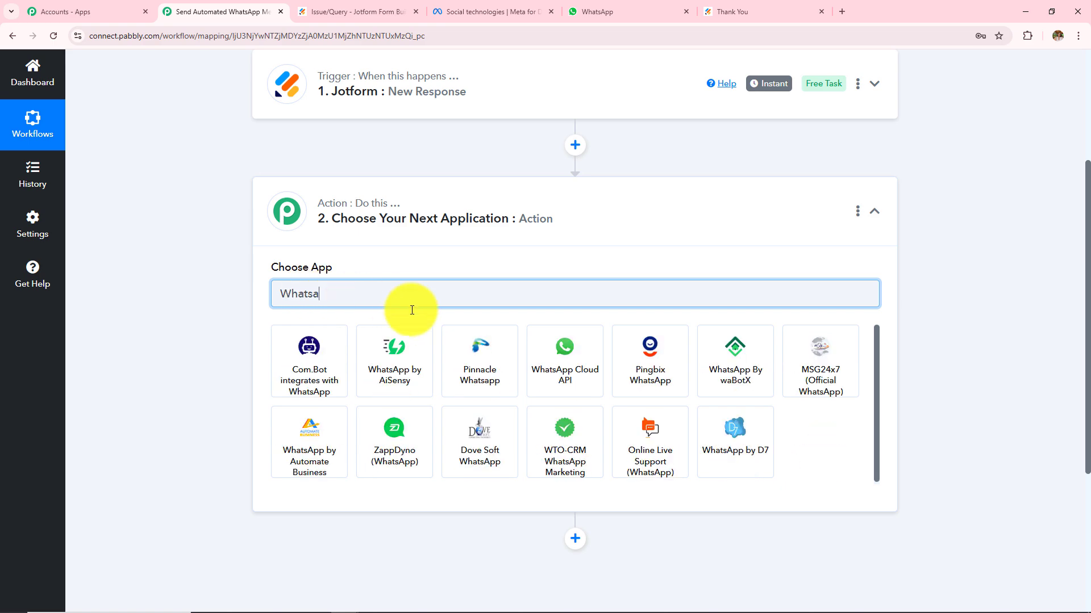
click(565, 368)
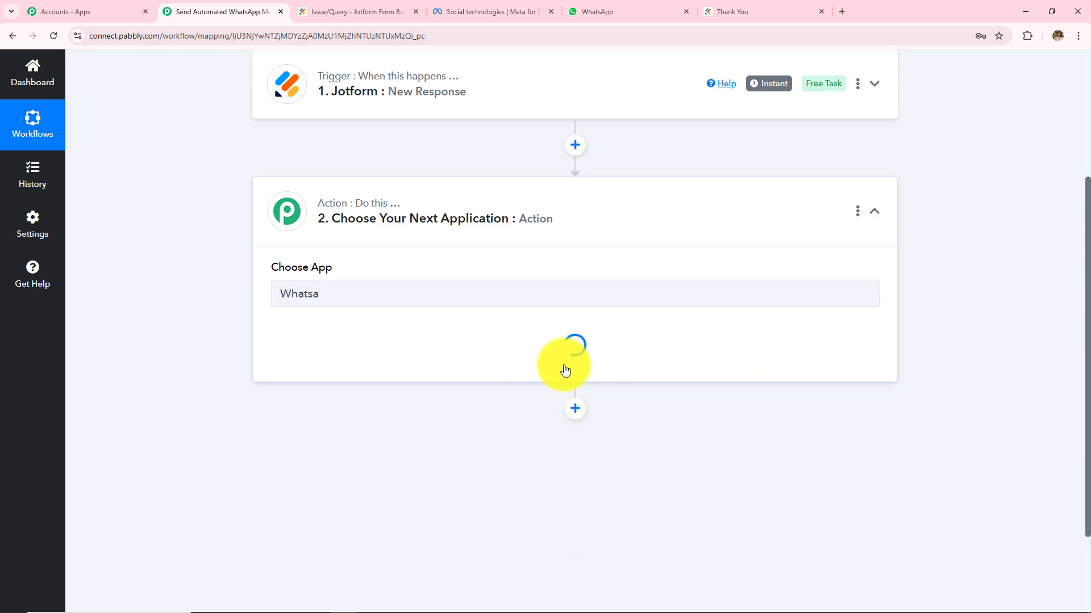
click(344, 349)
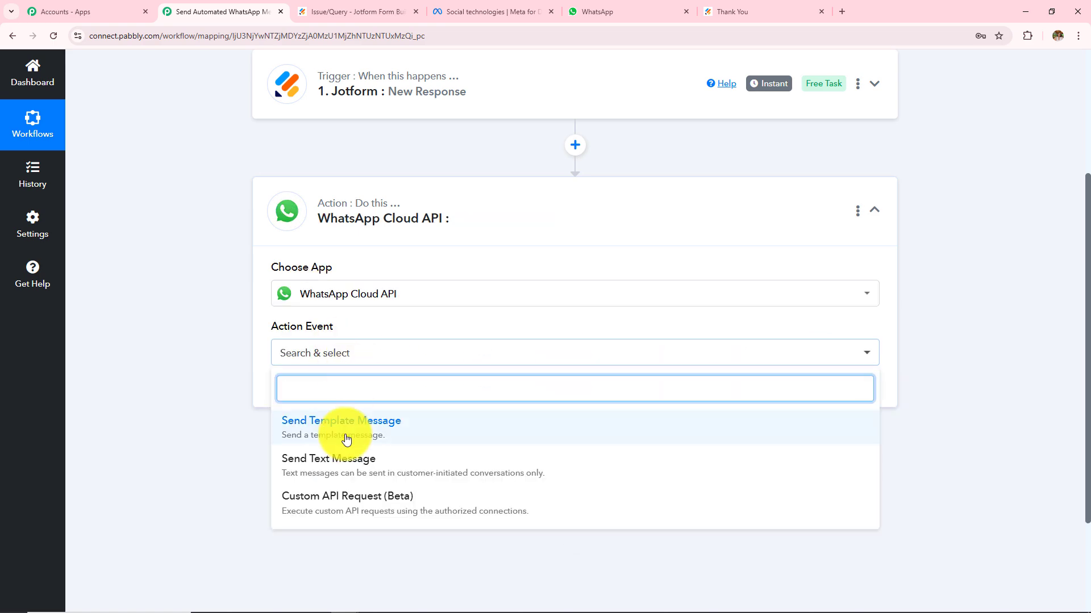
click(315, 438)
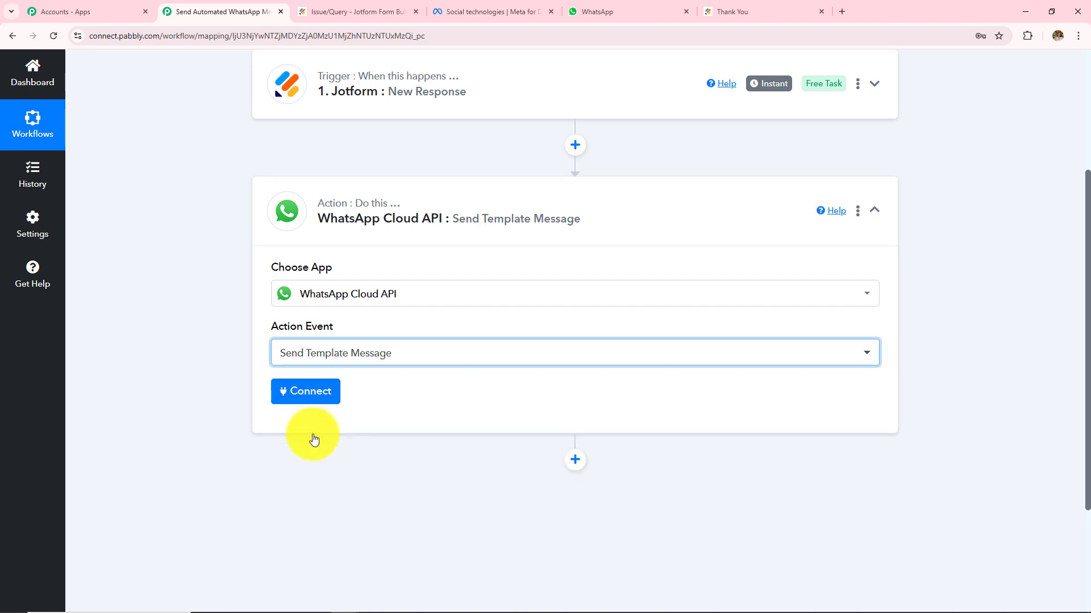
click(312, 398)
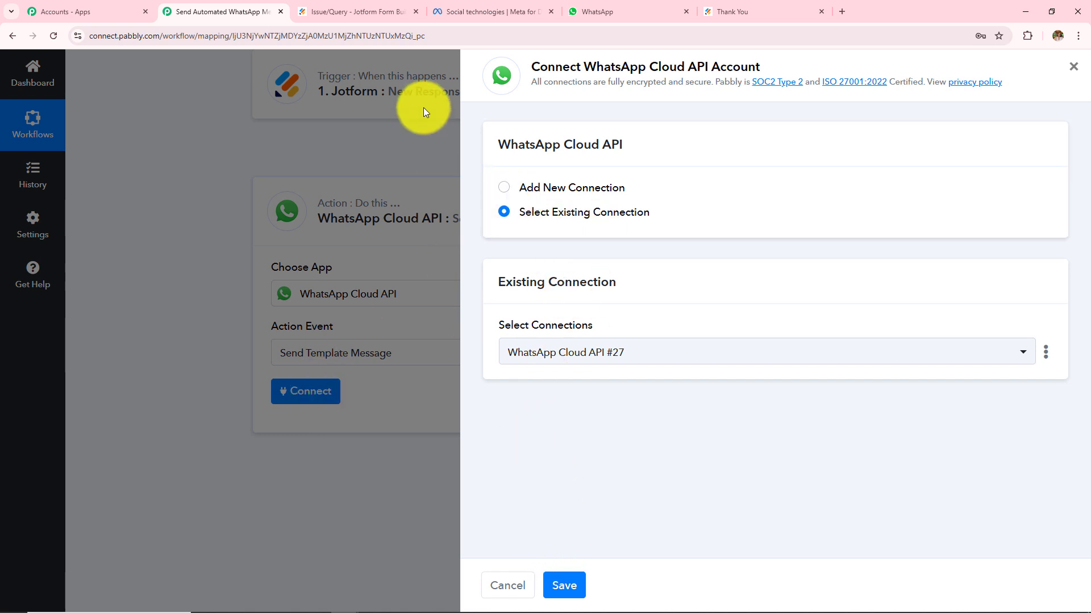
Add a new WhatsApp Cloud API connection, review its credential fields, then go to Meta for Developers.
click(503, 187)
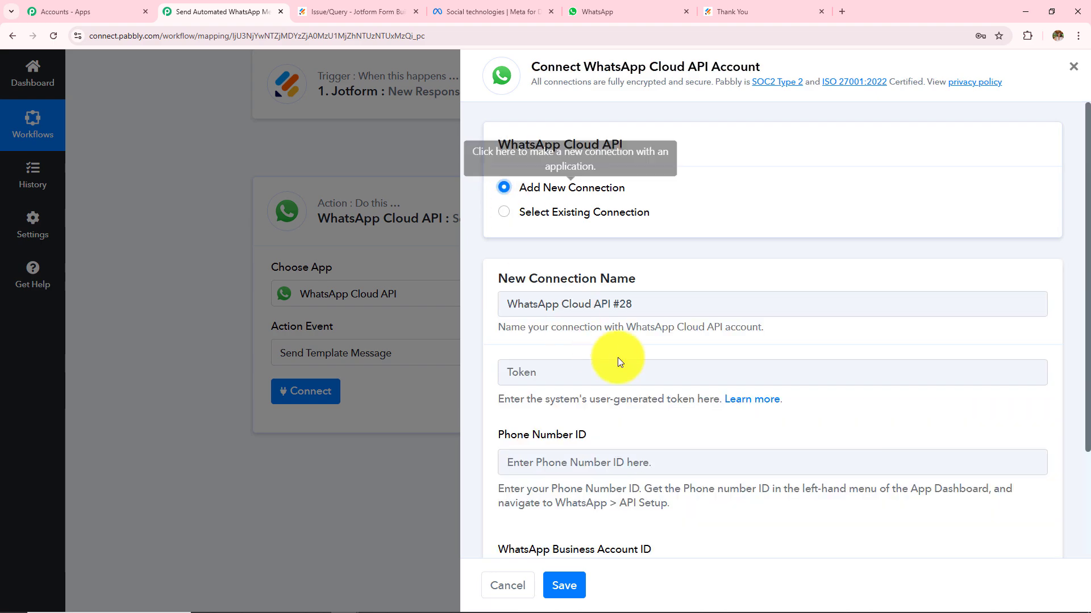
scroll(619, 361, down, 2)
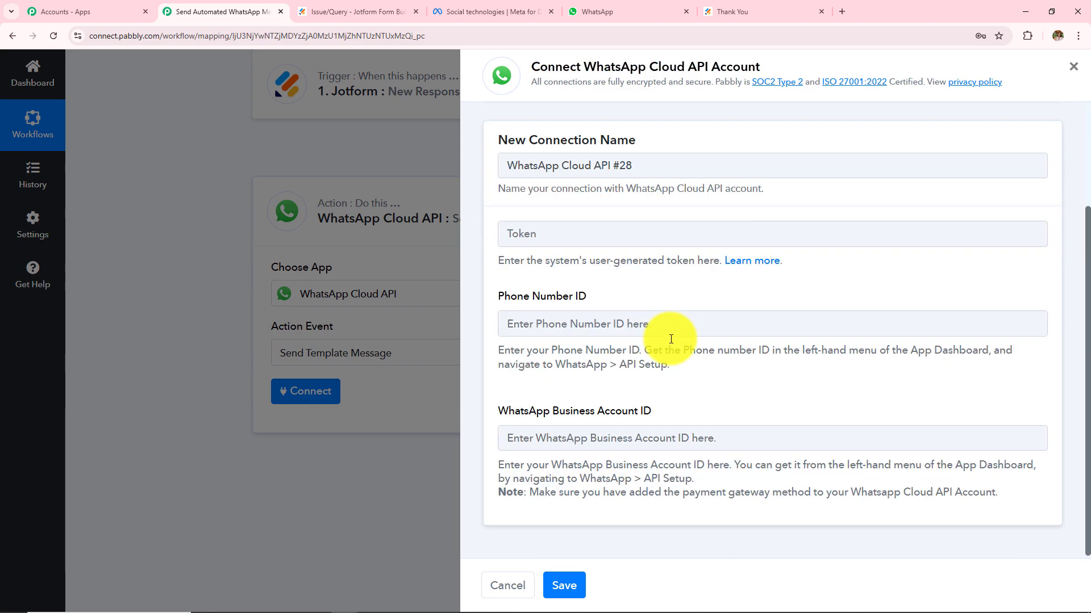
click(551, 237)
click(527, 324)
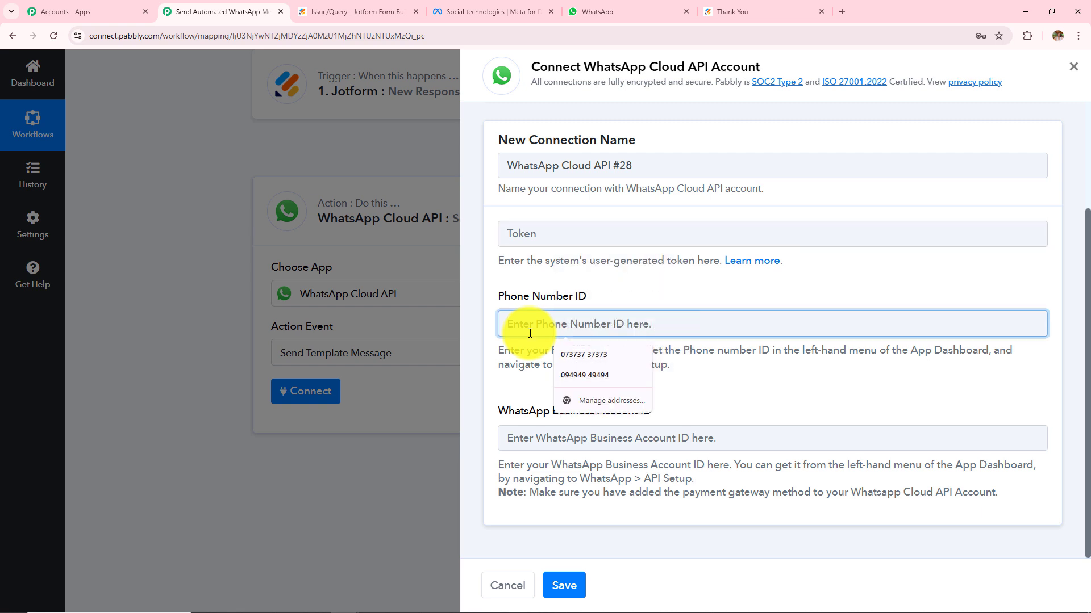
click(516, 397)
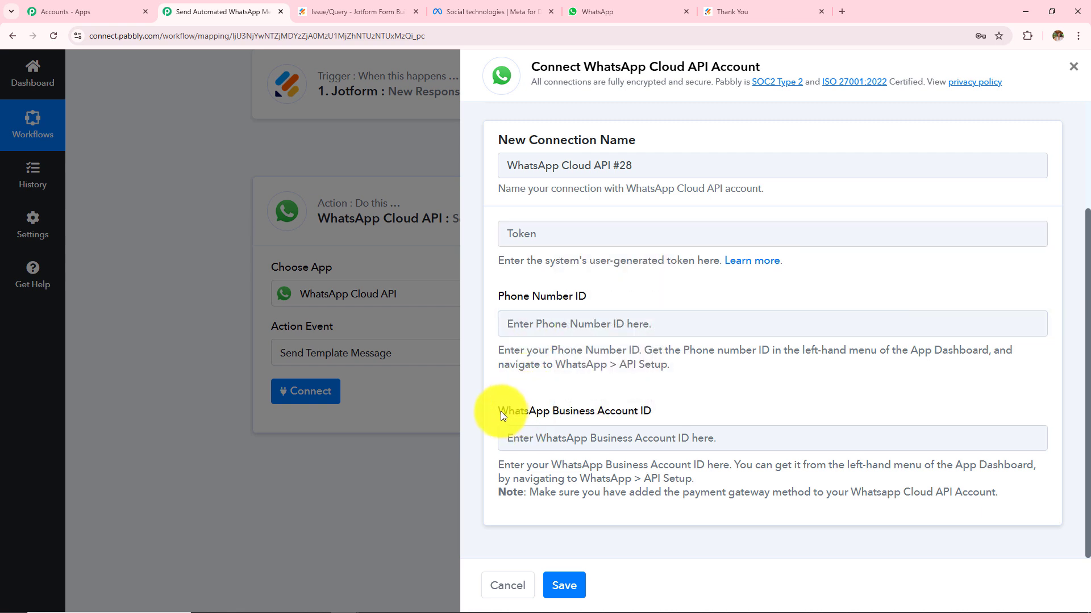
drag(501, 415, 690, 415)
click(703, 405)
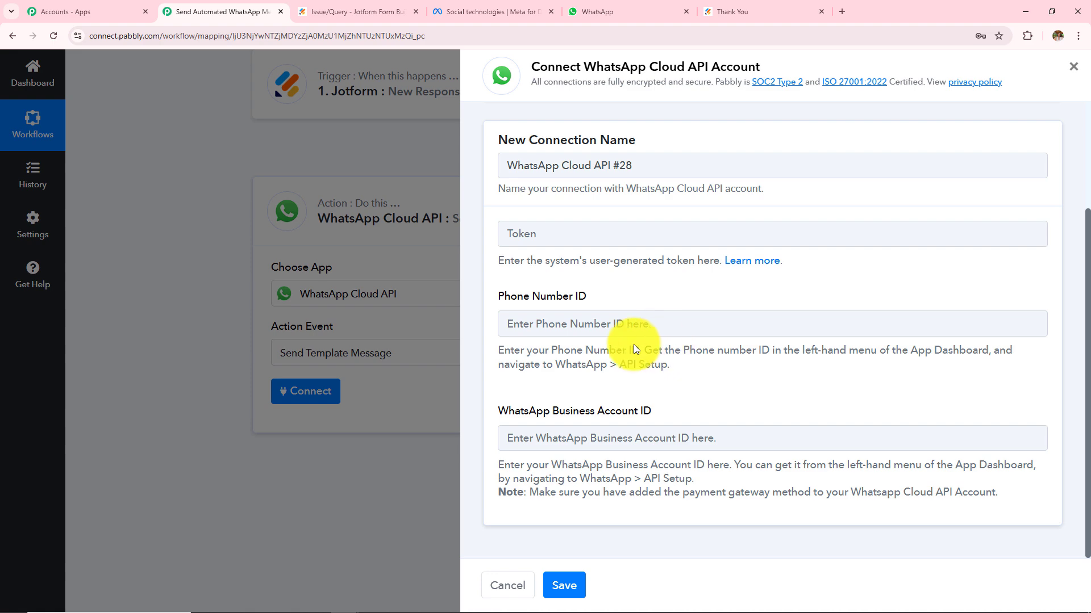
click(518, 10)
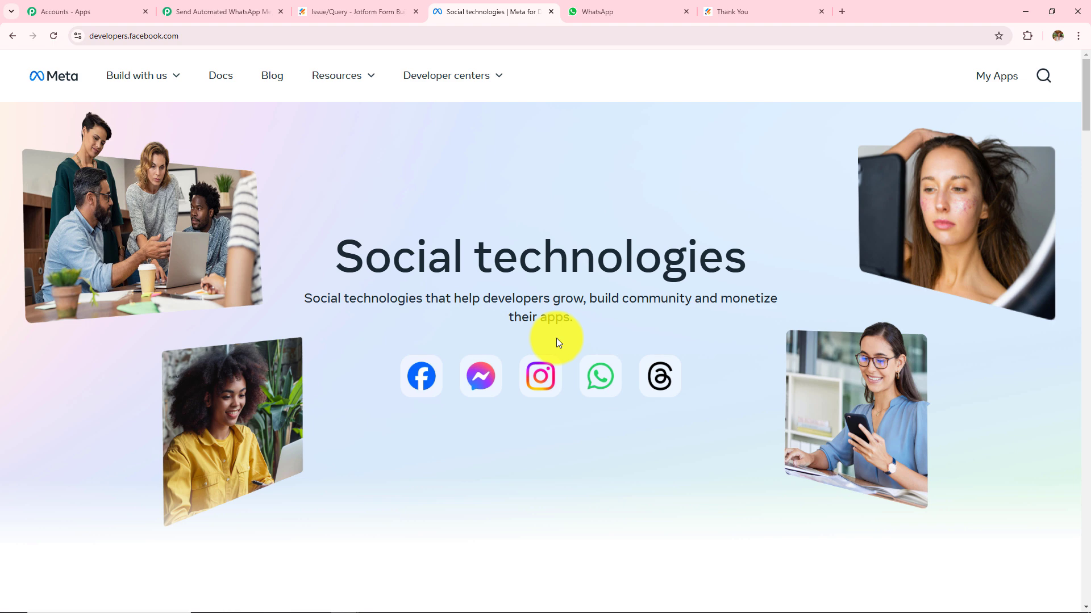
Go to the Cloud API app's WhatsApp API Setup page from My Apps.
click(185, 35)
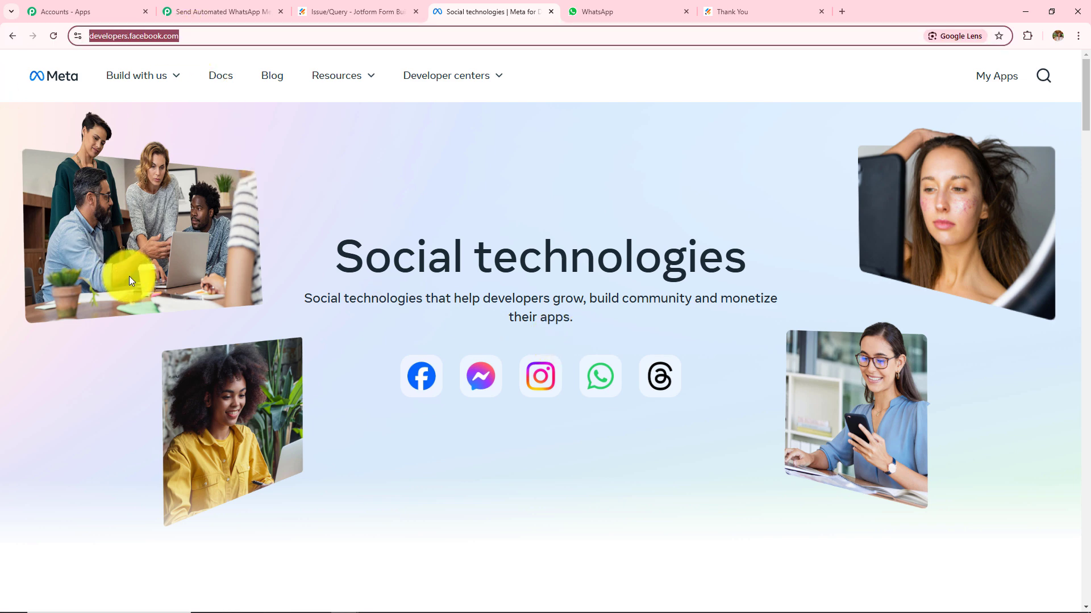
click(290, 207)
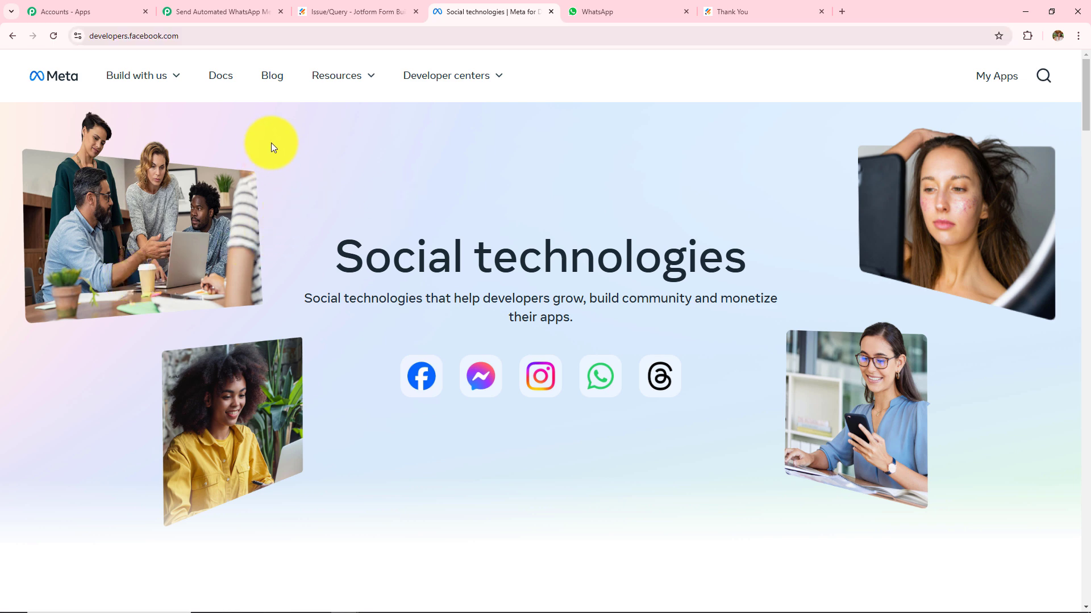
click(983, 80)
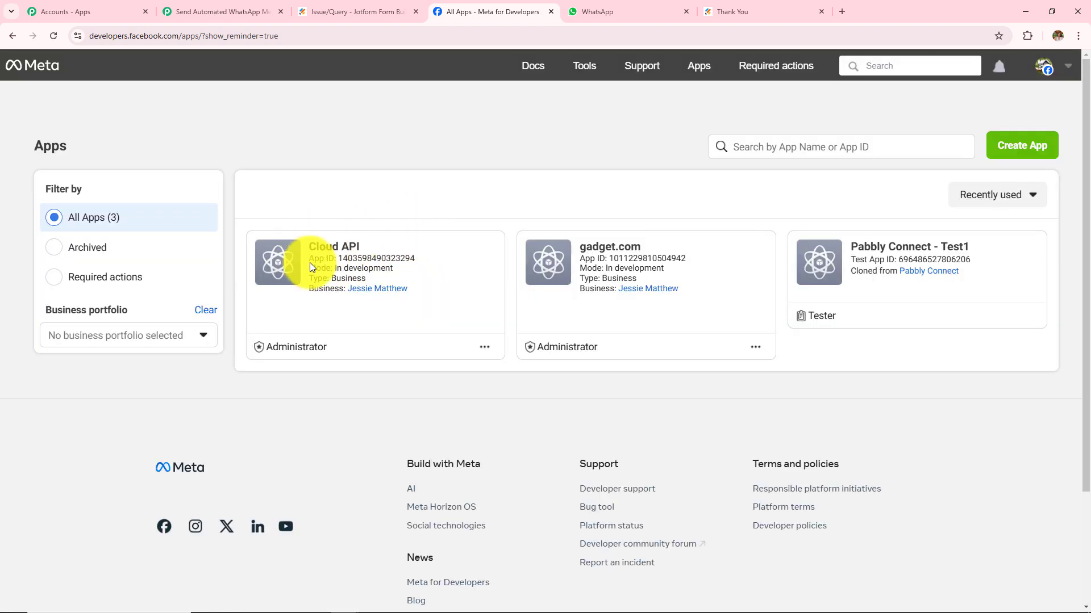
click(310, 265)
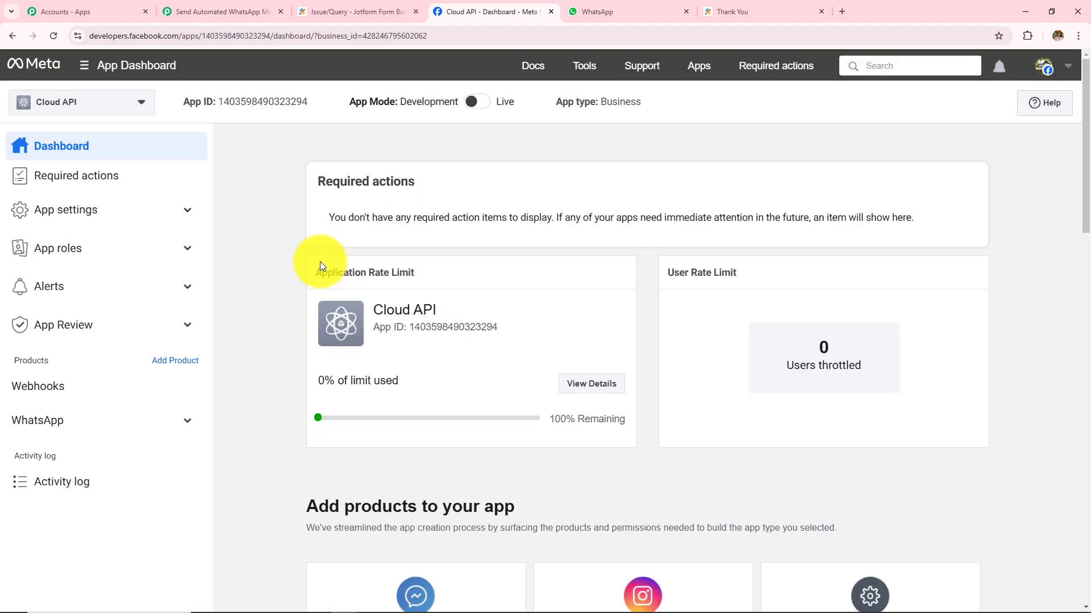
click(86, 433)
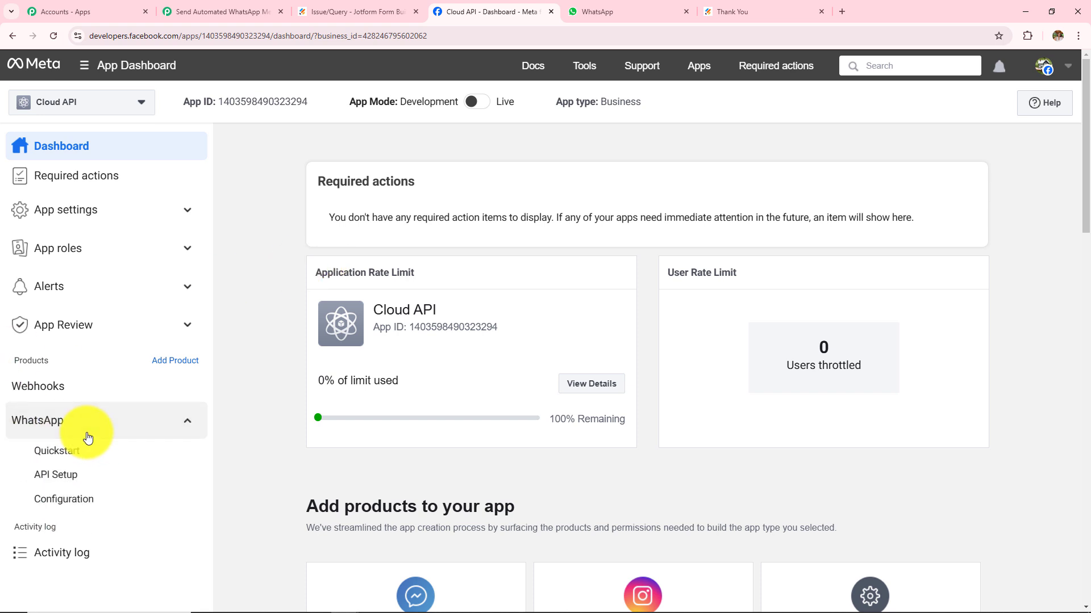
click(55, 483)
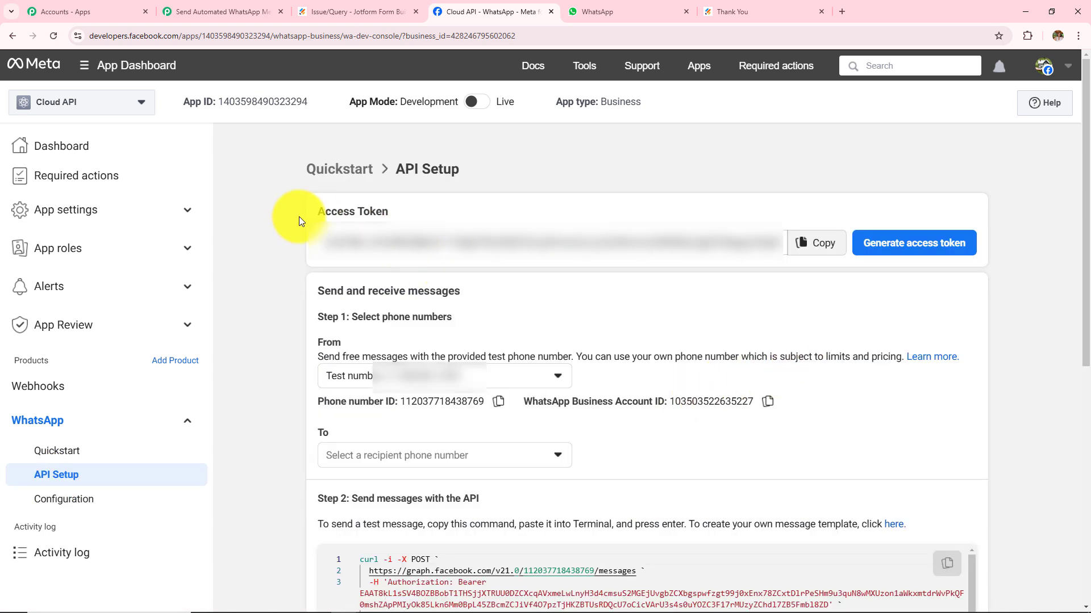
Note the access token, phone number ID and business account ID, and copy the token.
drag(316, 212, 388, 213)
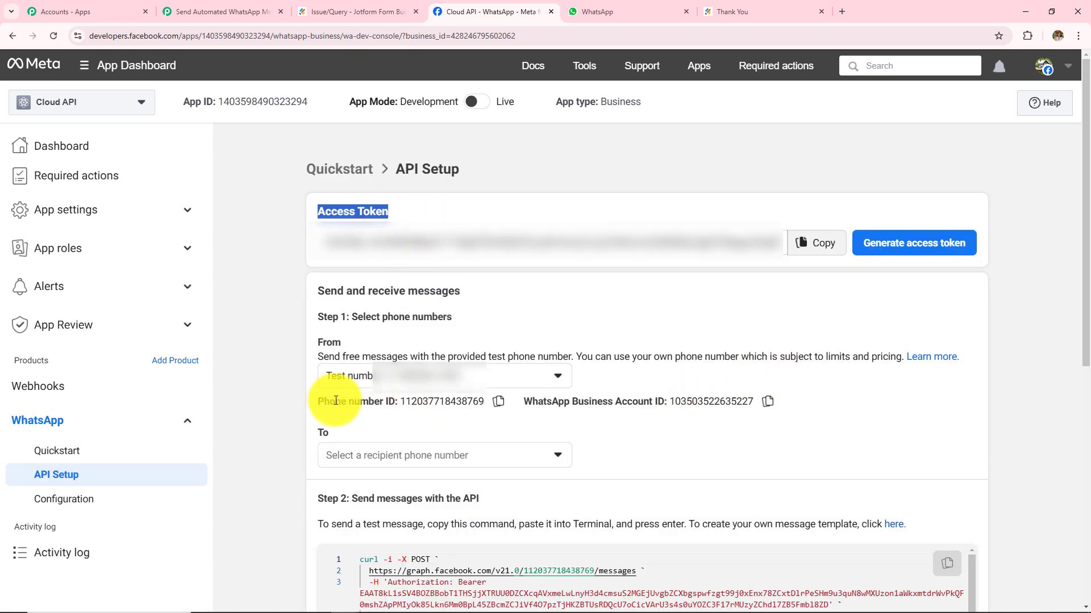
drag(335, 402, 397, 402)
drag(532, 402, 650, 409)
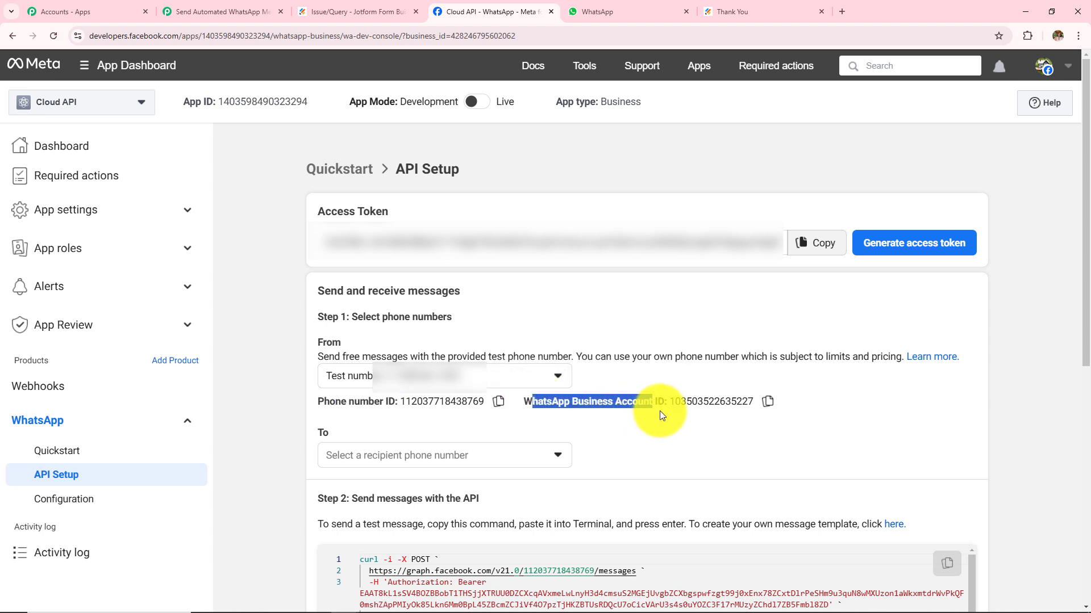
click(673, 310)
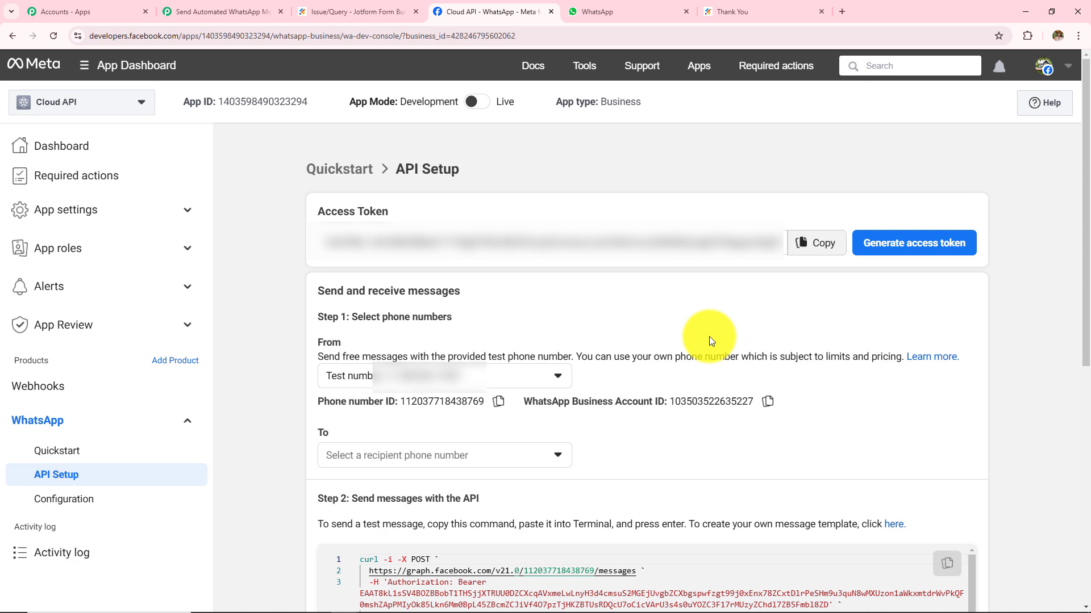
click(816, 245)
Paste the access token, check the phone number and business account IDs, and save the connection.
click(216, 10)
click(586, 232)
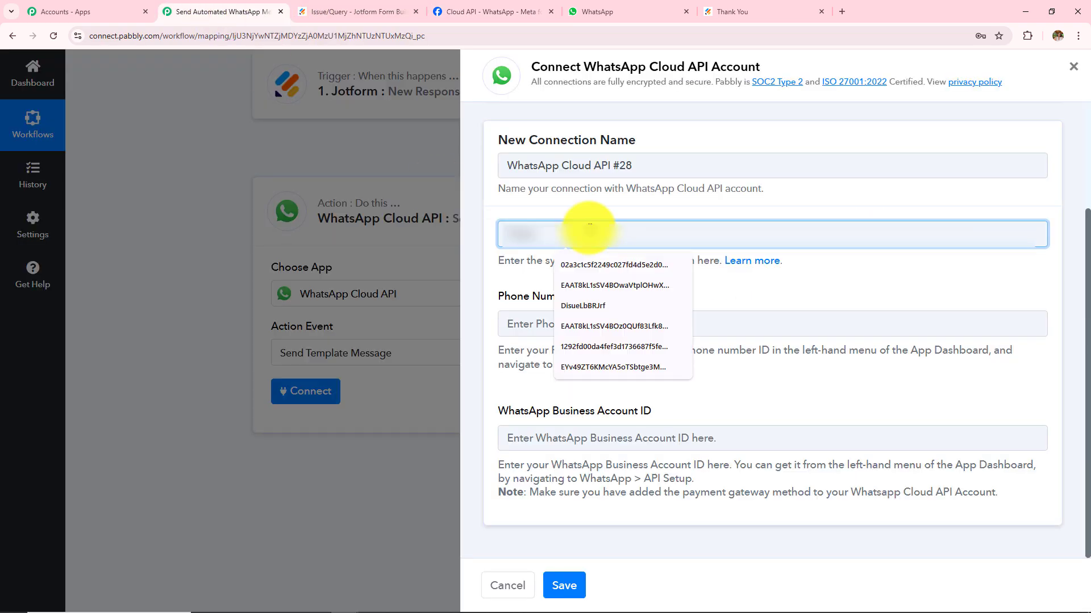
key(ctrl+v)
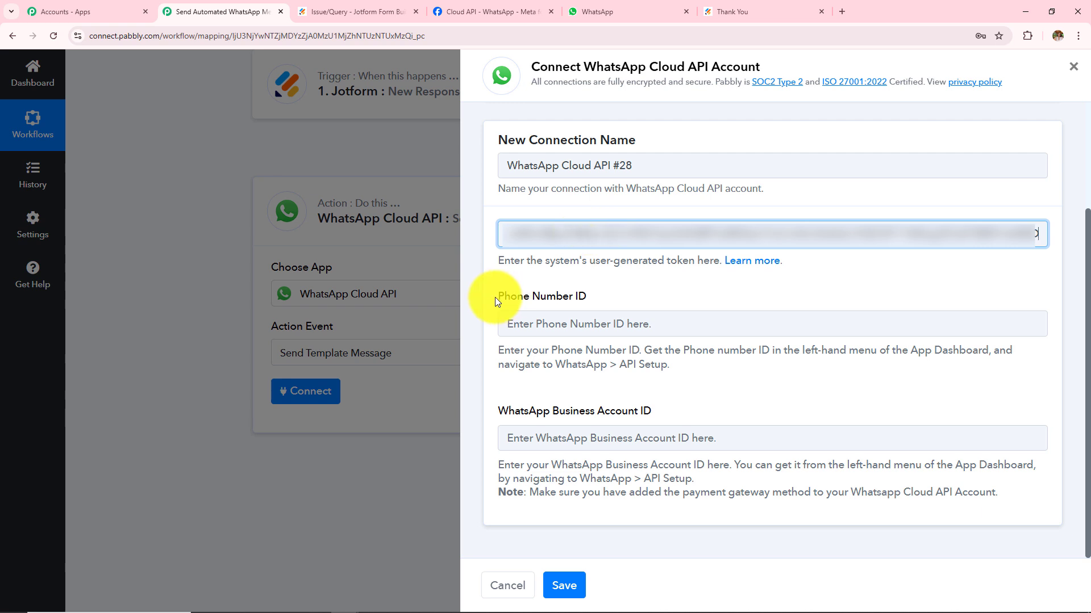
drag(494, 298, 727, 418)
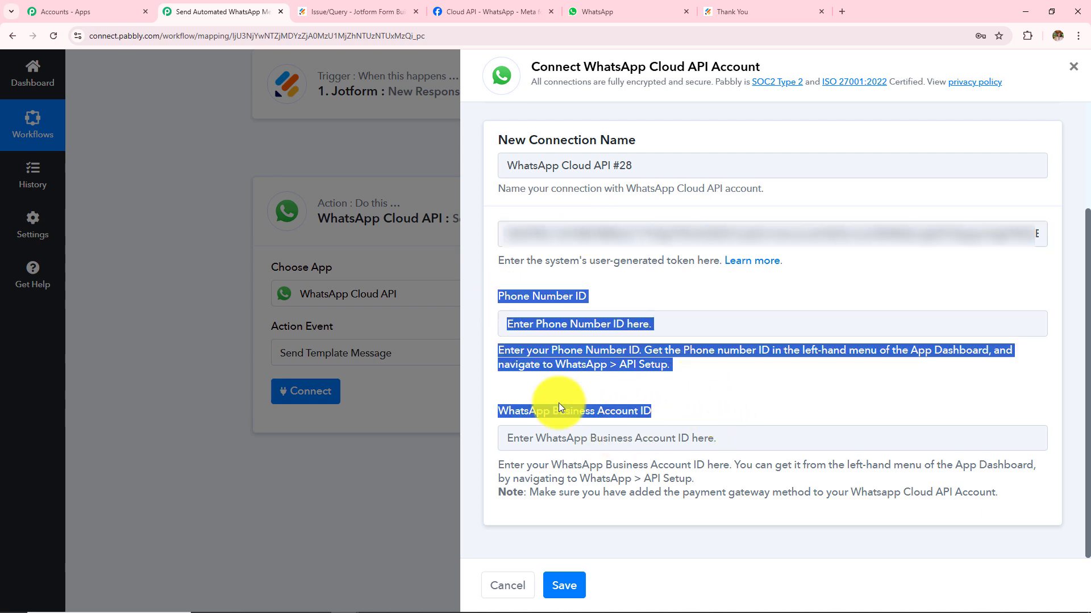
click(735, 396)
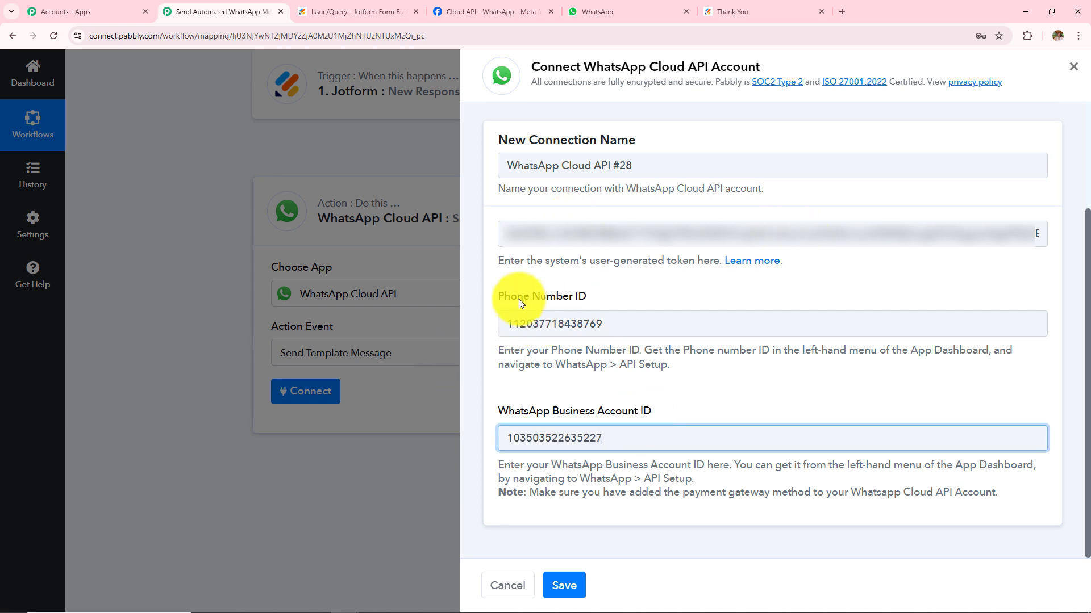
drag(509, 417, 737, 414)
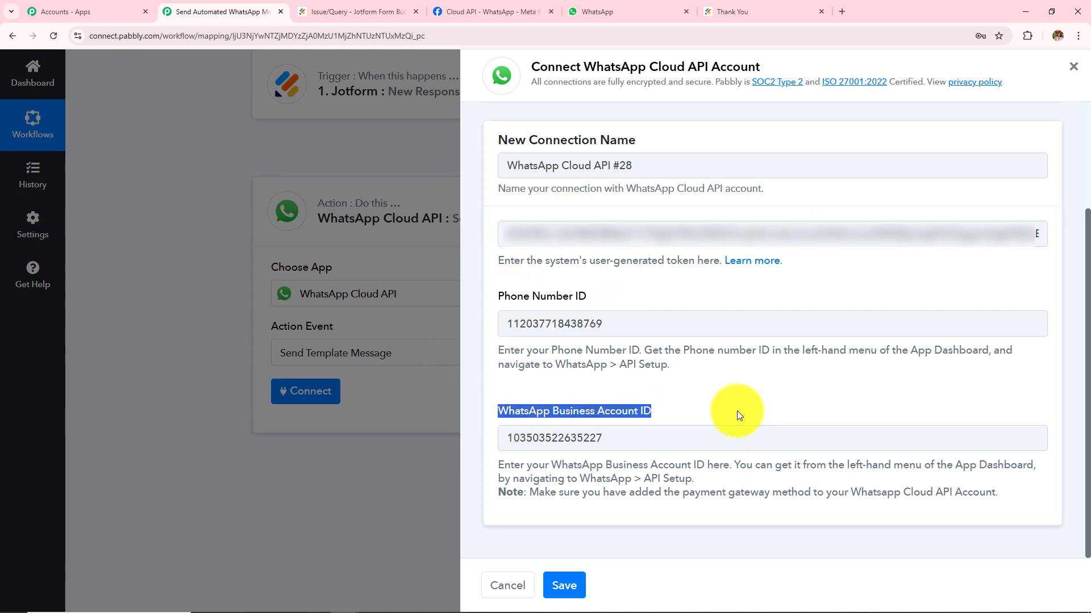
click(568, 591)
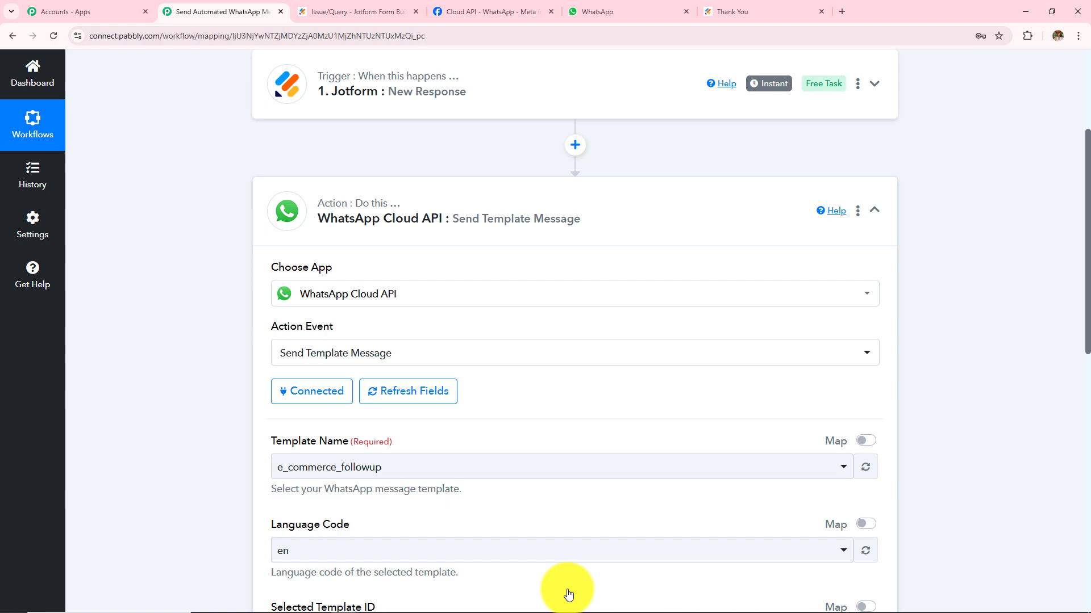
Review the Send Template Message fields with e_commerce_followup as Template Name, then return to Meta.
scroll(604, 470, down, 5)
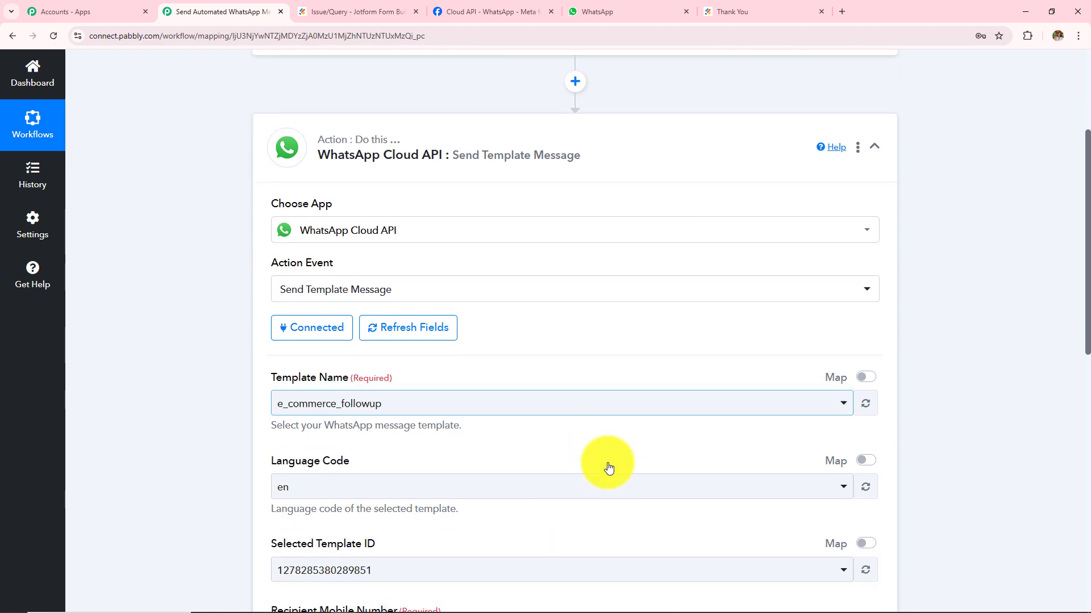
scroll(608, 467, down, 3)
scroll(608, 467, up, 5)
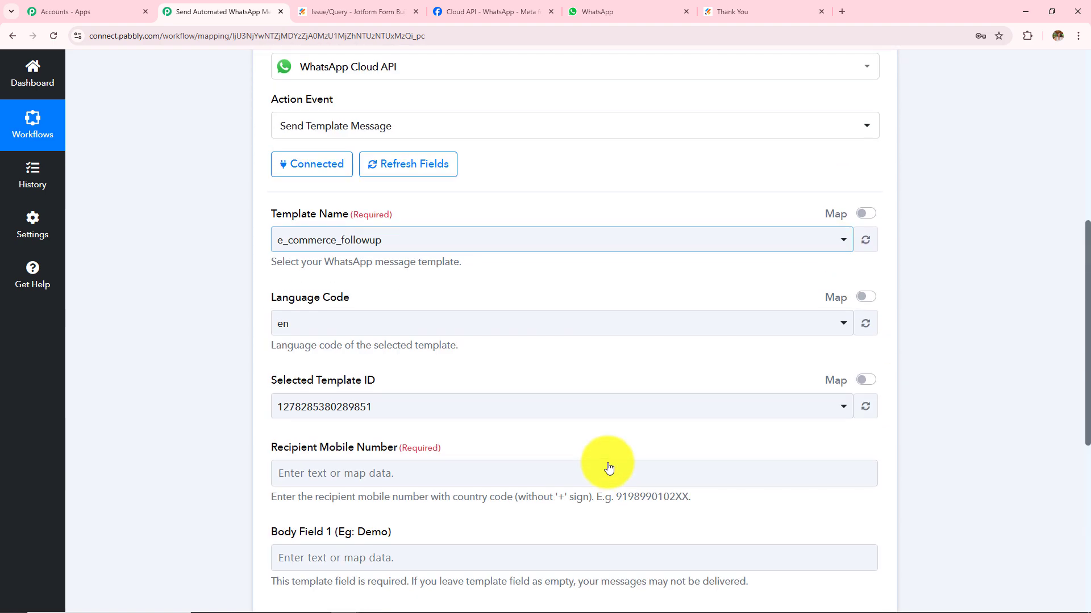
drag(266, 274, 482, 276)
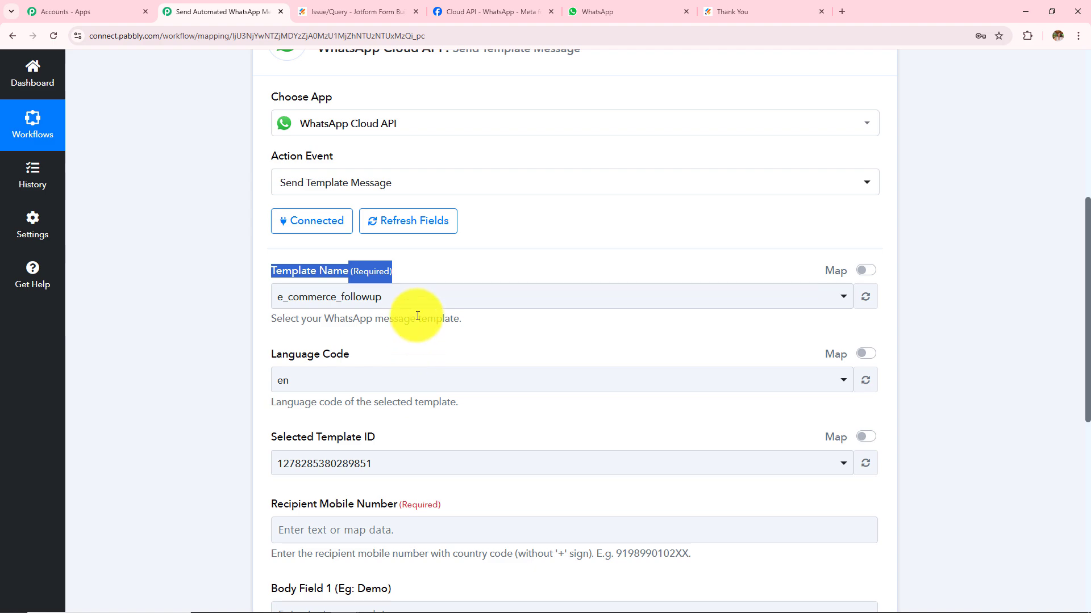
click(489, 12)
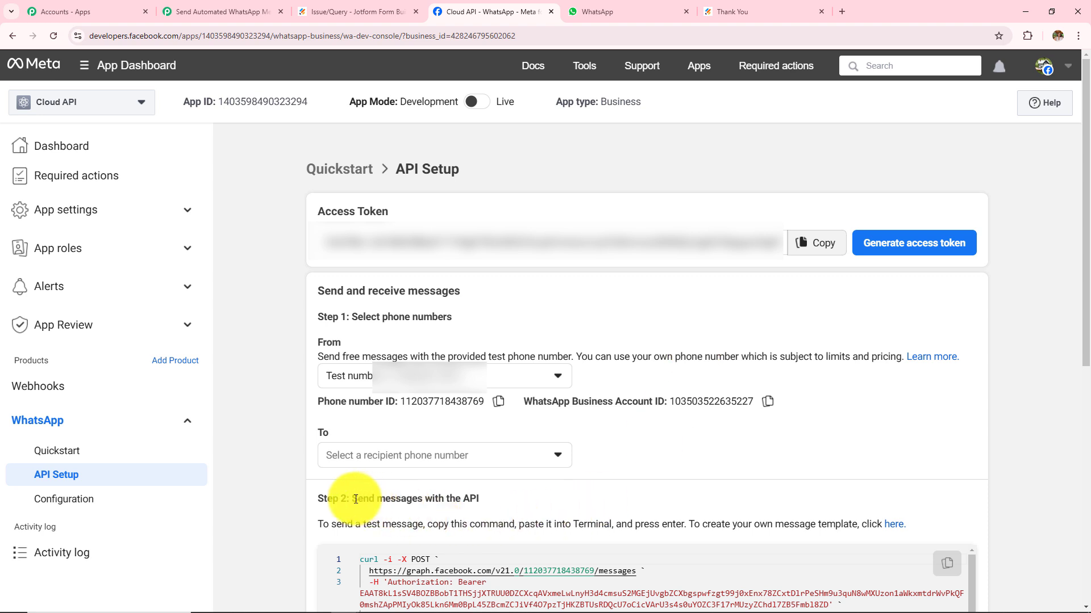
Read the 'Send messages with the API' instructions and open WhatsApp Manager's message templates.
drag(353, 499, 494, 498)
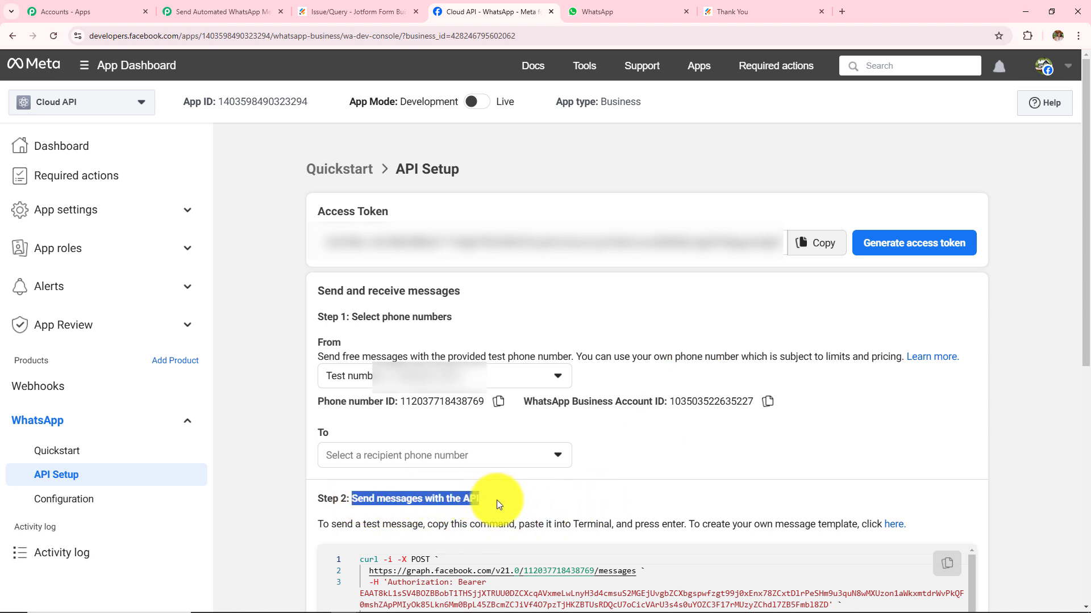
click(341, 504)
drag(318, 524, 911, 526)
click(910, 488)
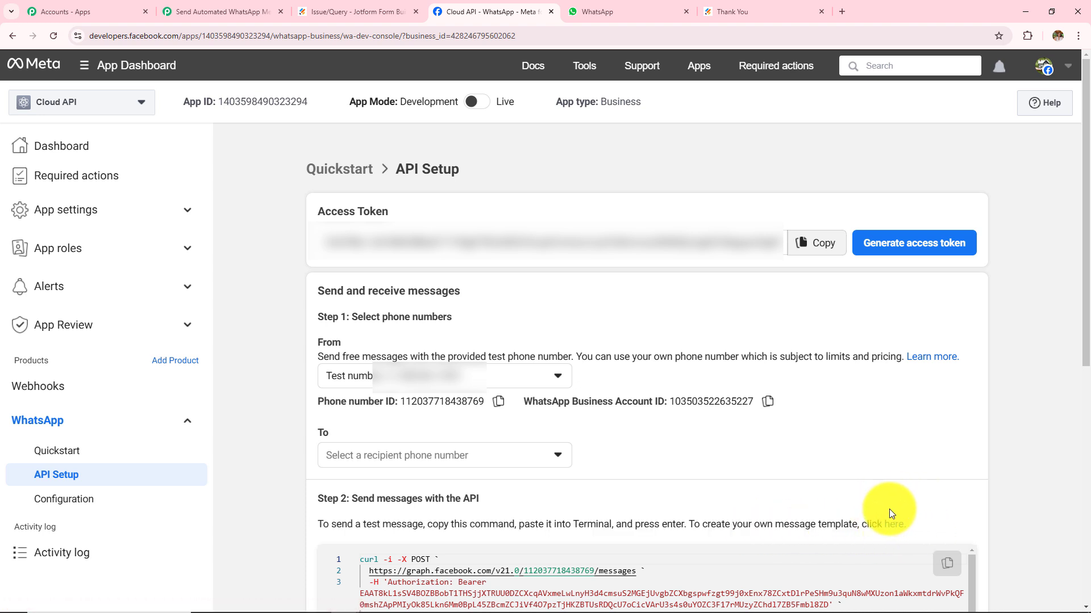
click(900, 525)
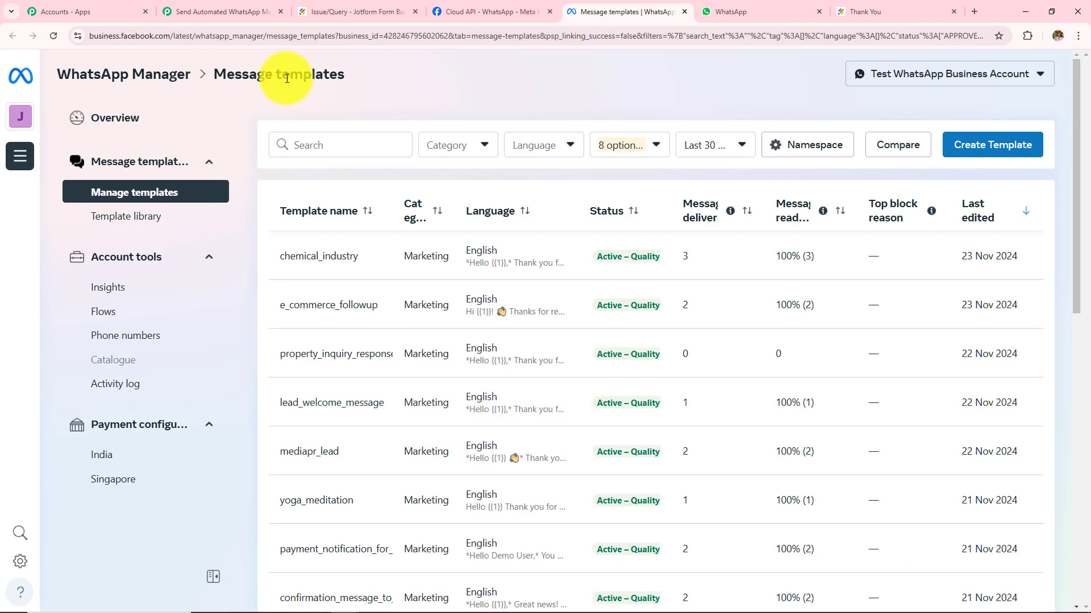
triple_click(287, 78)
click(421, 81)
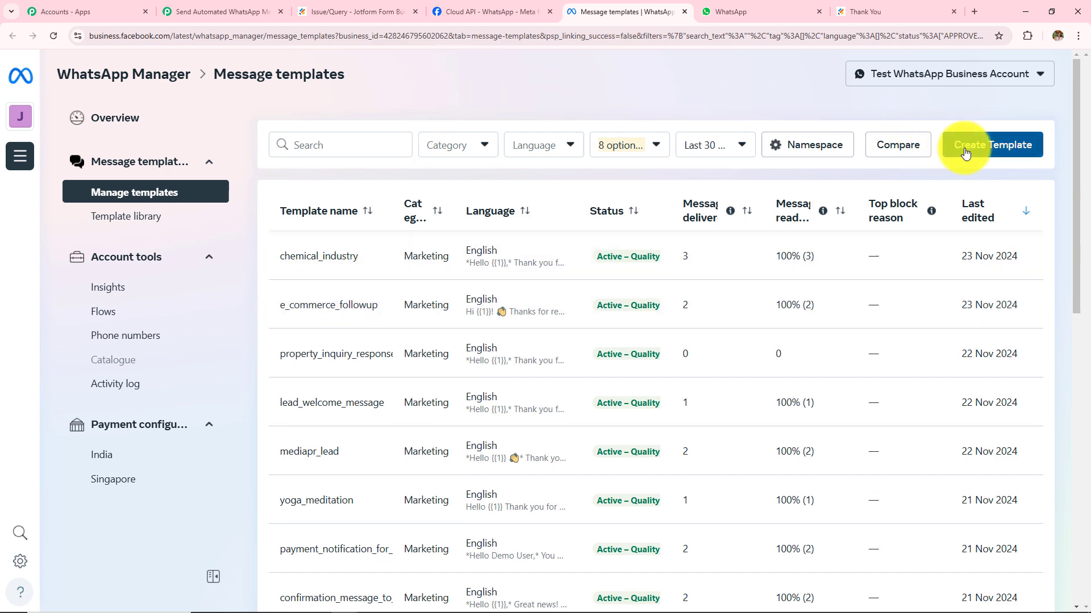
click(963, 146)
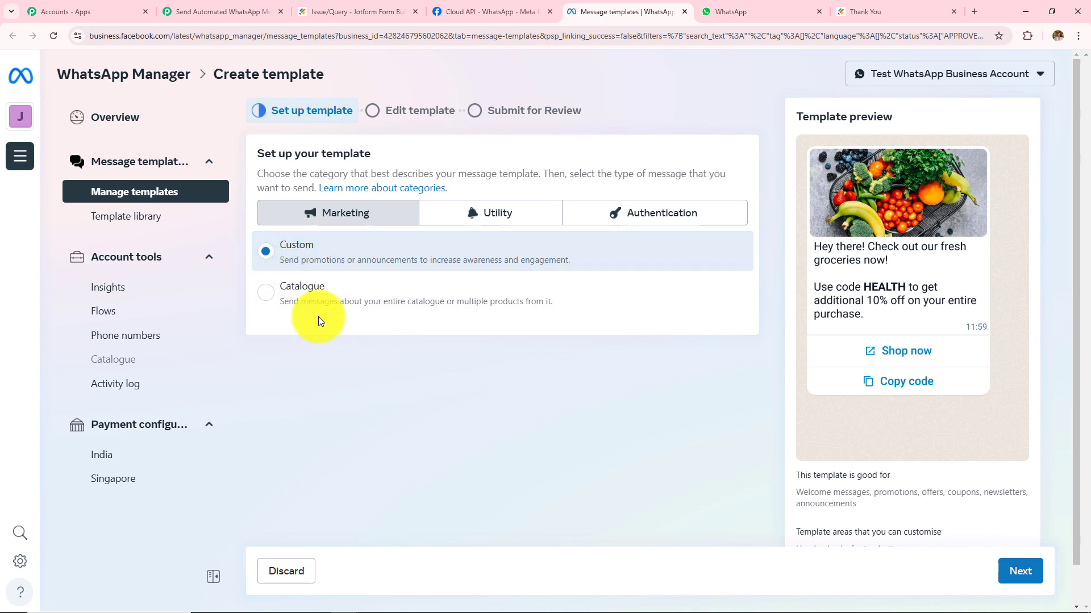
click(1017, 572)
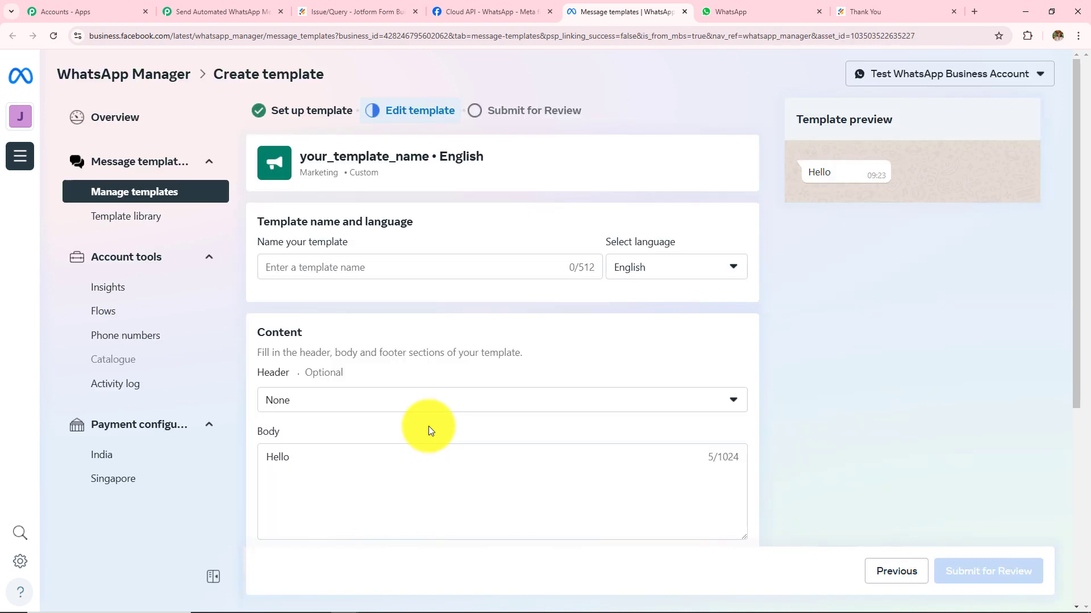
scroll(428, 428, down, 1)
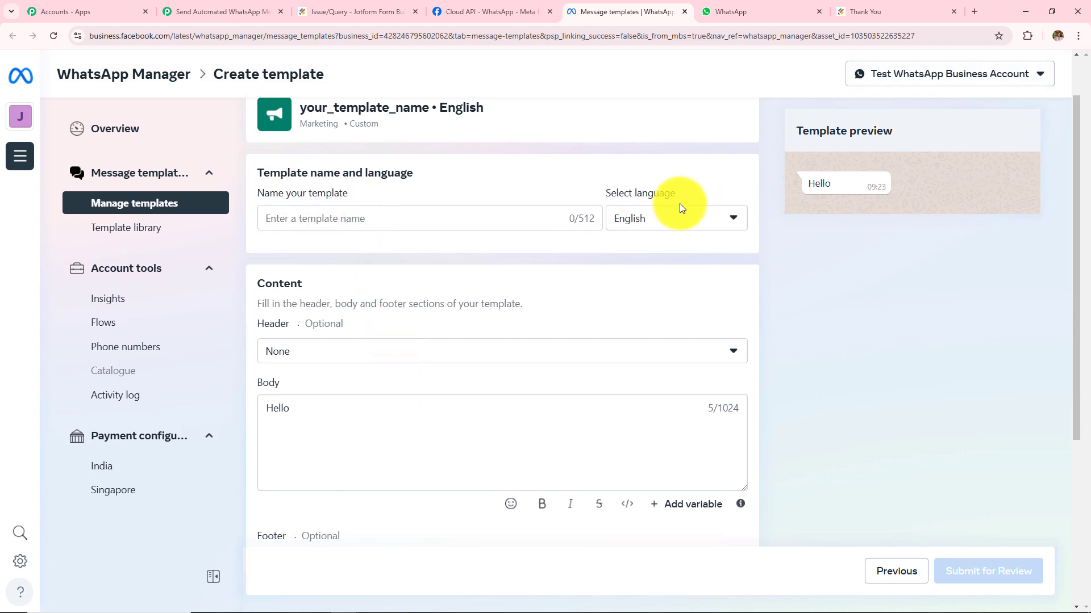
scroll(329, 419, down, 2)
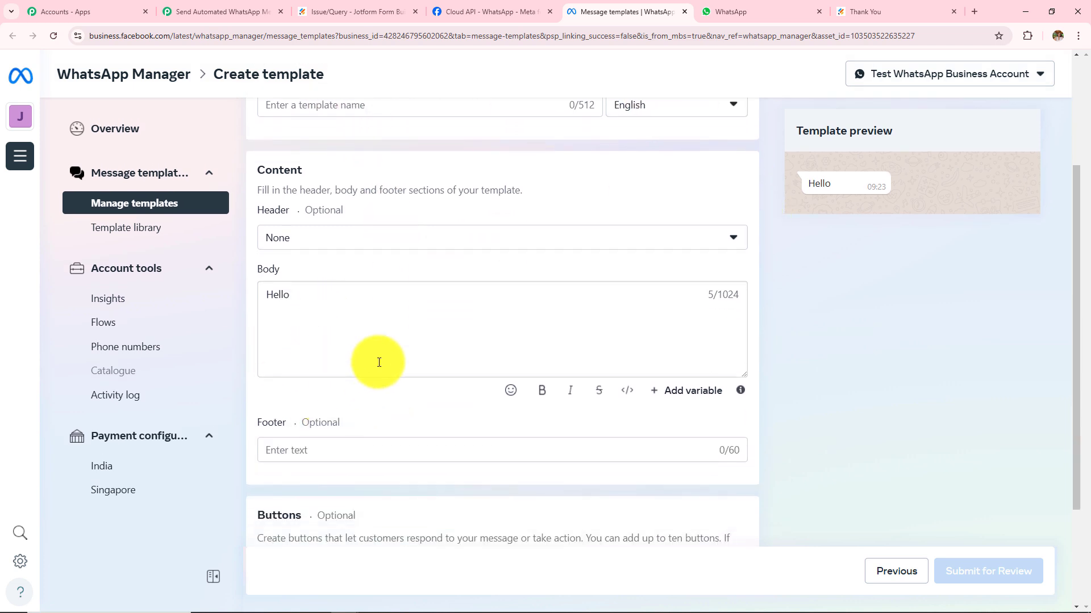
scroll(379, 363, down, 2)
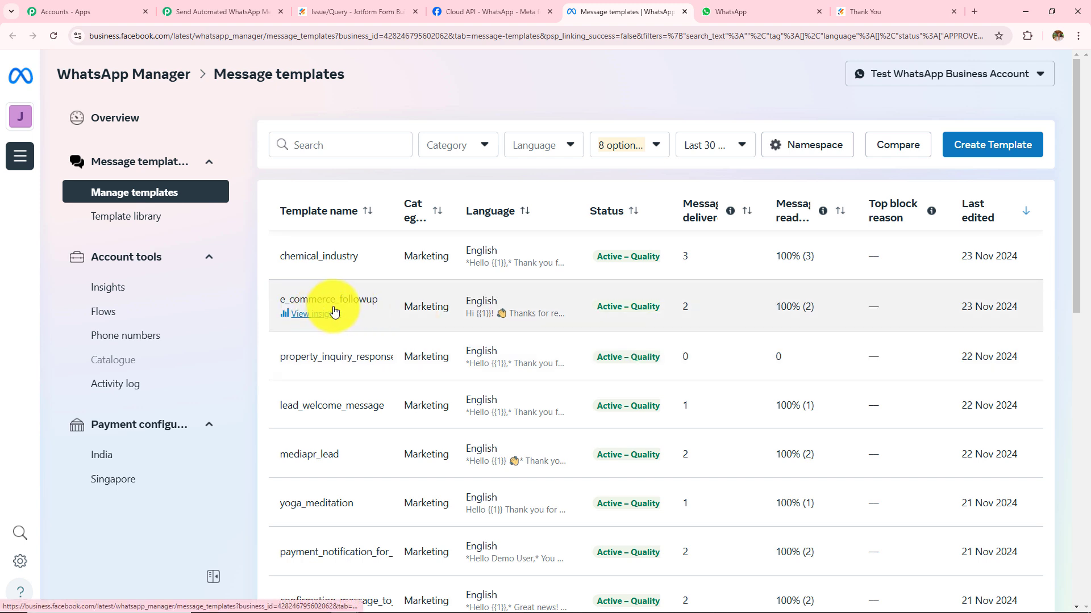
Read the e_commerce_followup template's greeting and message text, then return to the Pabbly workflow.
click(335, 307)
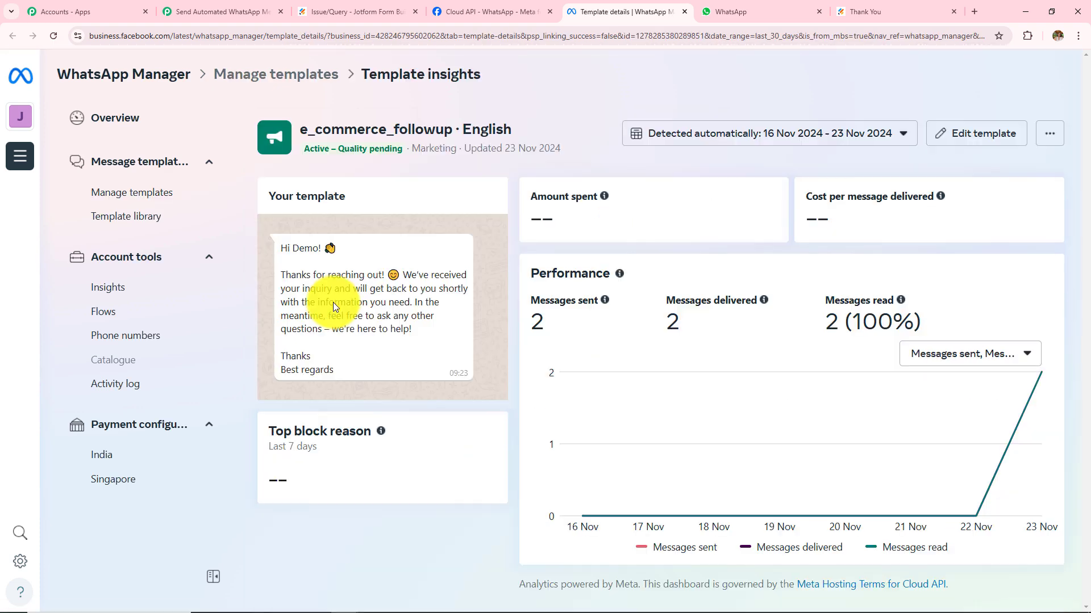
drag(326, 292, 376, 377)
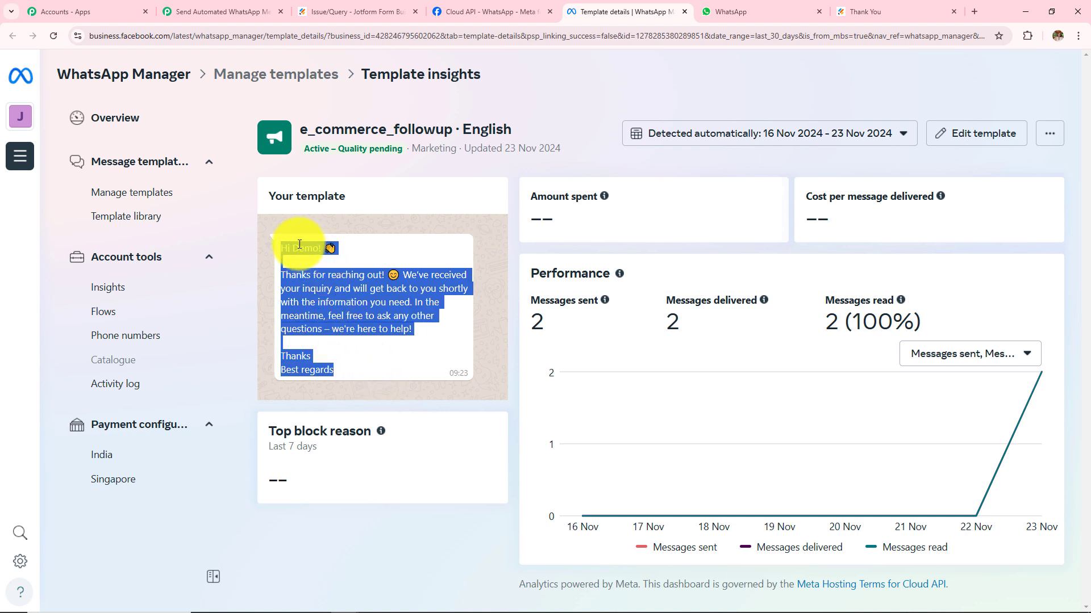
drag(293, 248, 323, 237)
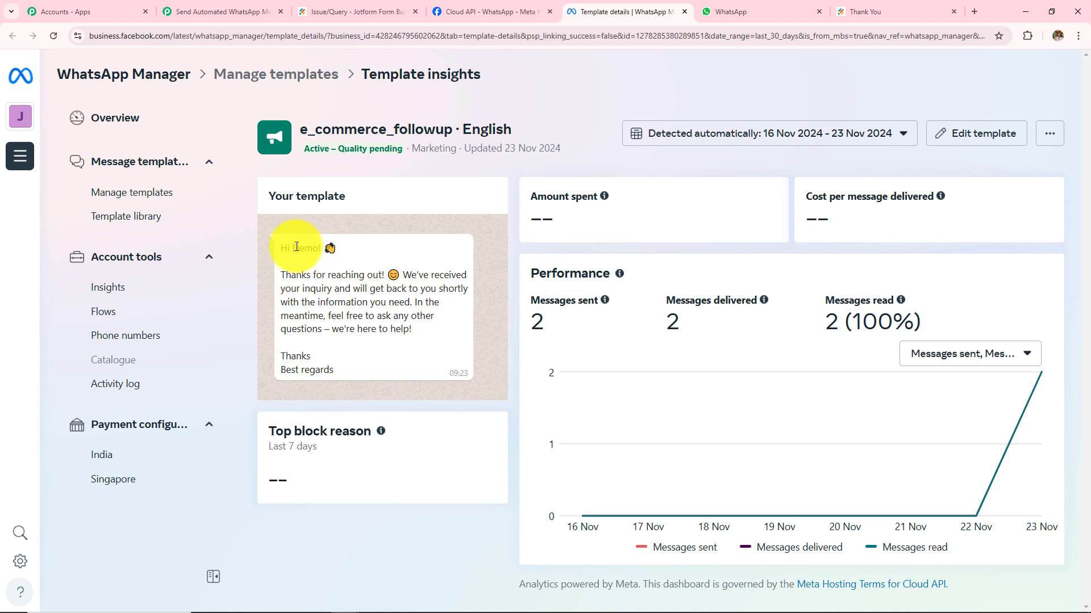
drag(292, 248, 336, 232)
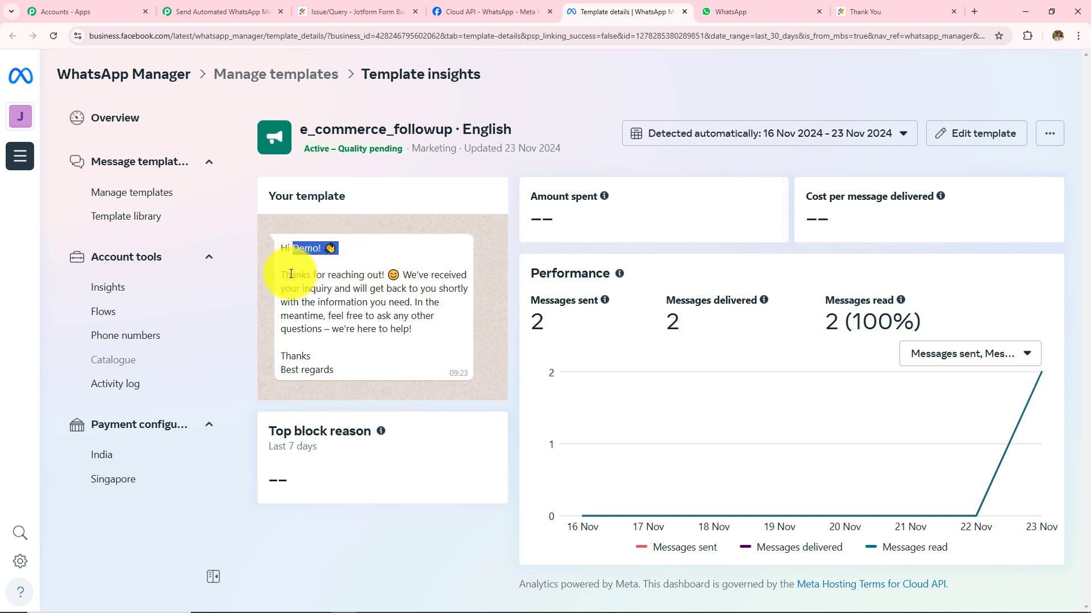
drag(282, 273, 411, 326)
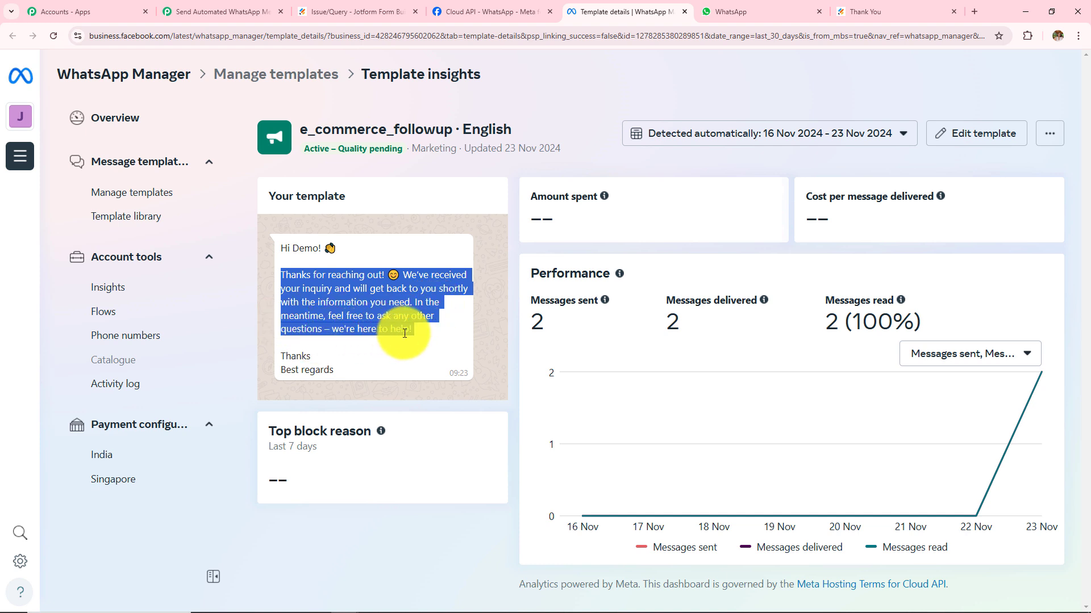
click(400, 349)
drag(335, 372, 263, 261)
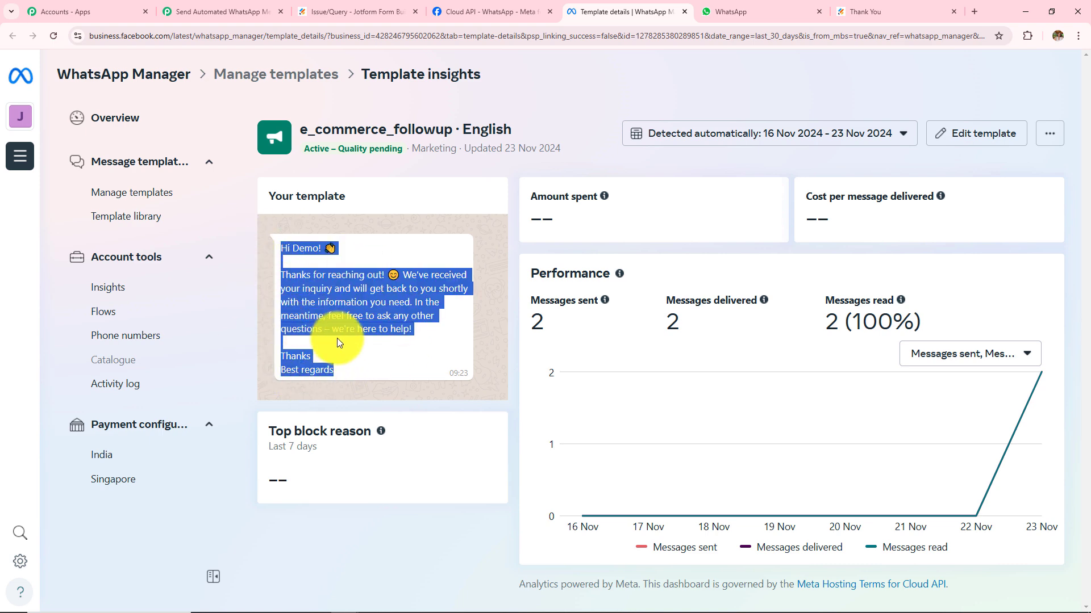
click(225, 8)
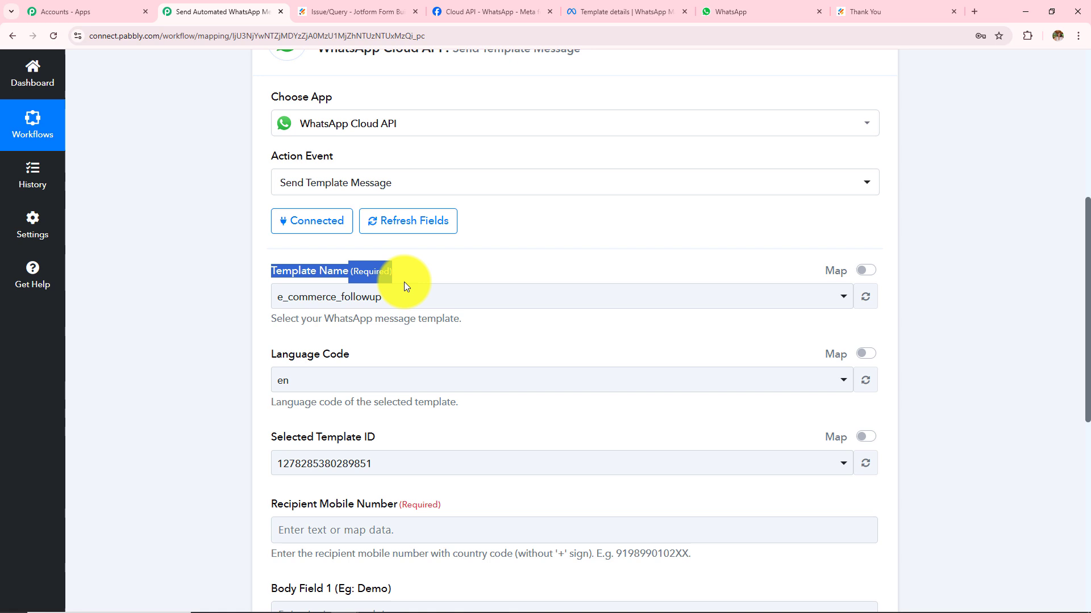
Choose e_commerce_followup as the WhatsApp message template.
click(413, 311)
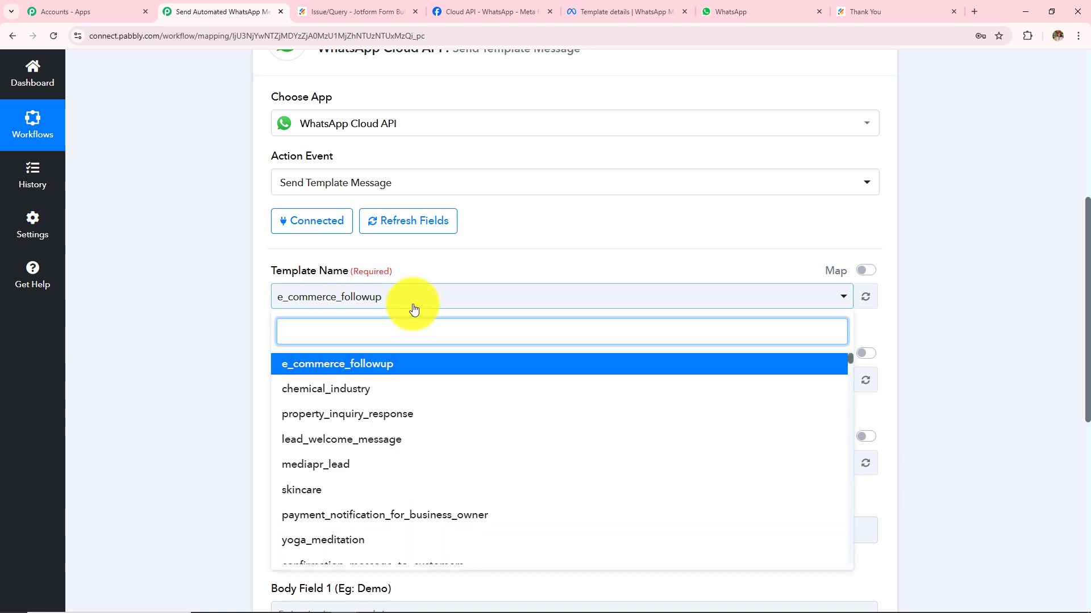
click(307, 375)
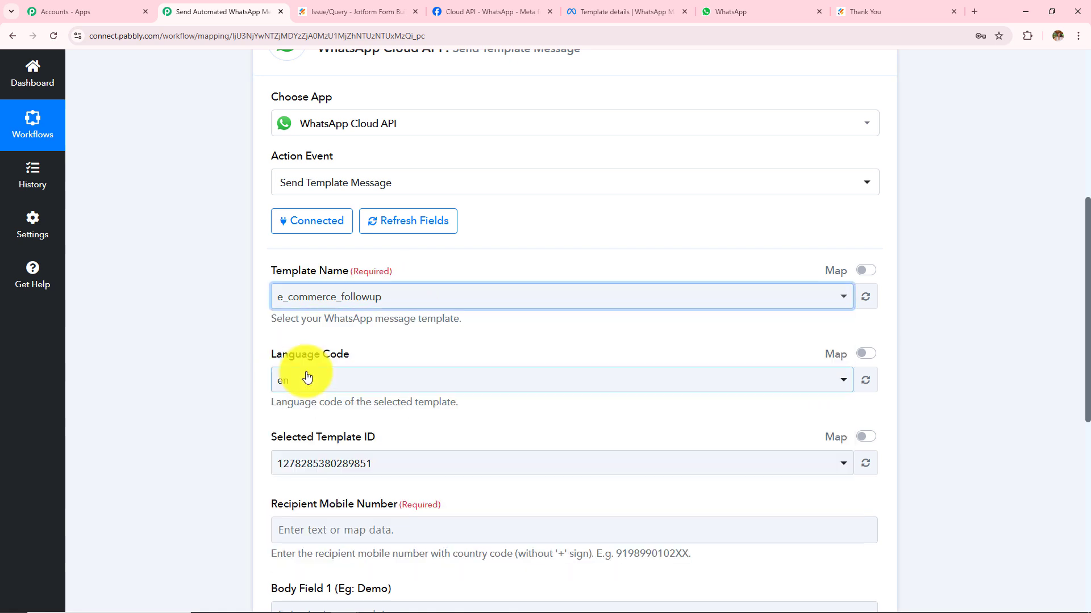
scroll(310, 369, down, 2)
click(222, 292)
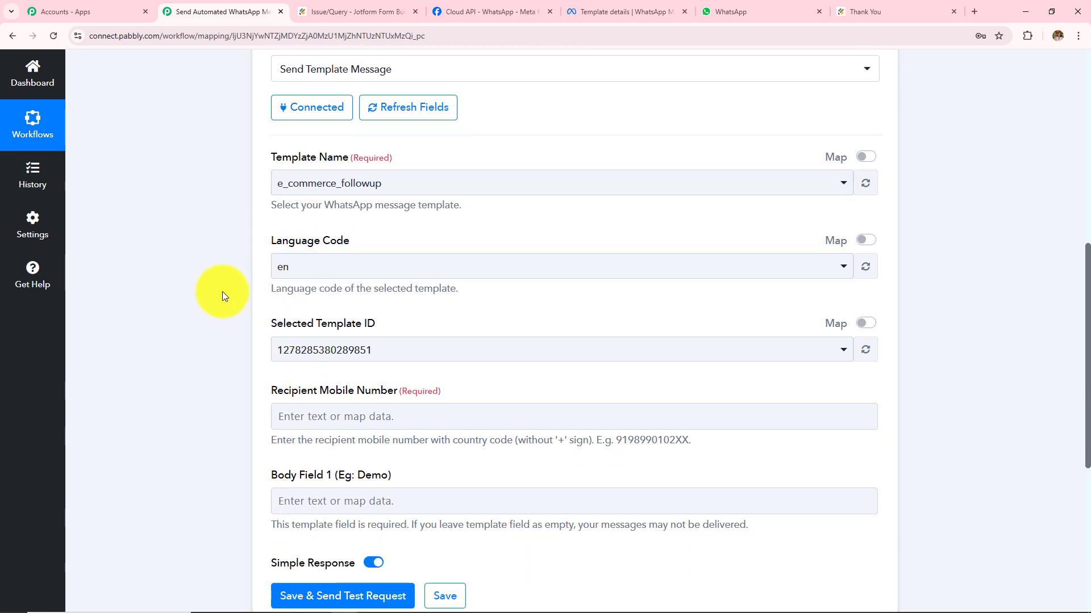
drag(268, 243, 320, 363)
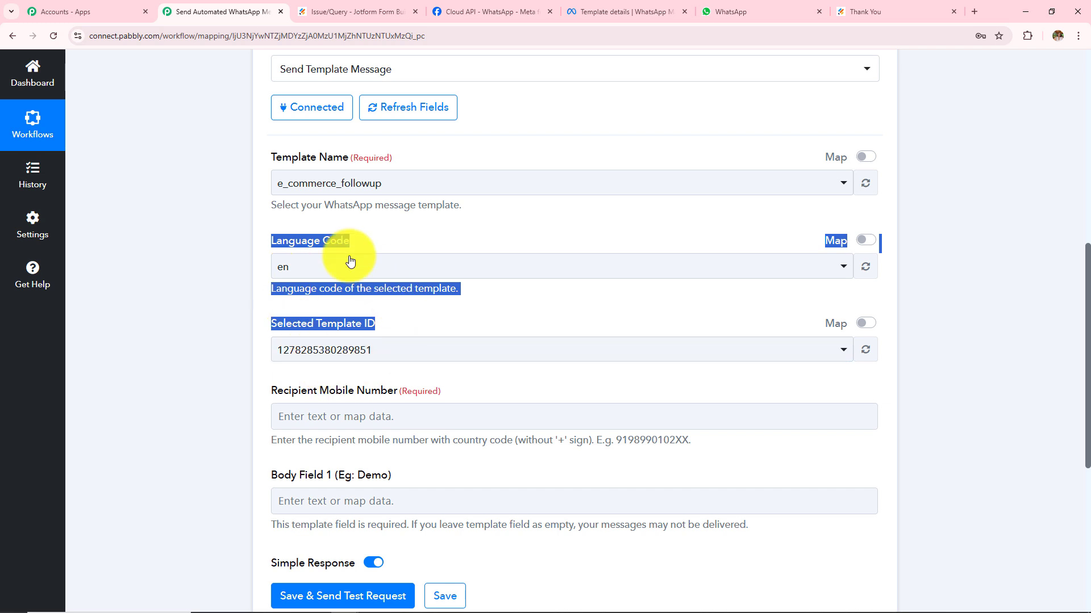
click(230, 376)
scroll(286, 379, down, 2)
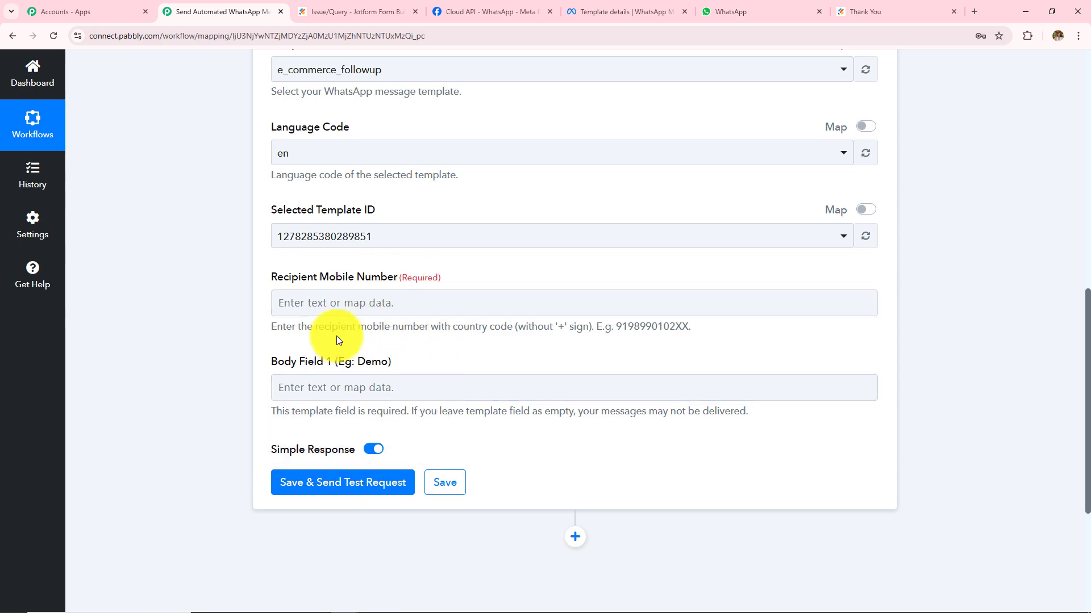
scroll(386, 310, up, 5)
scroll(392, 315, up, 5)
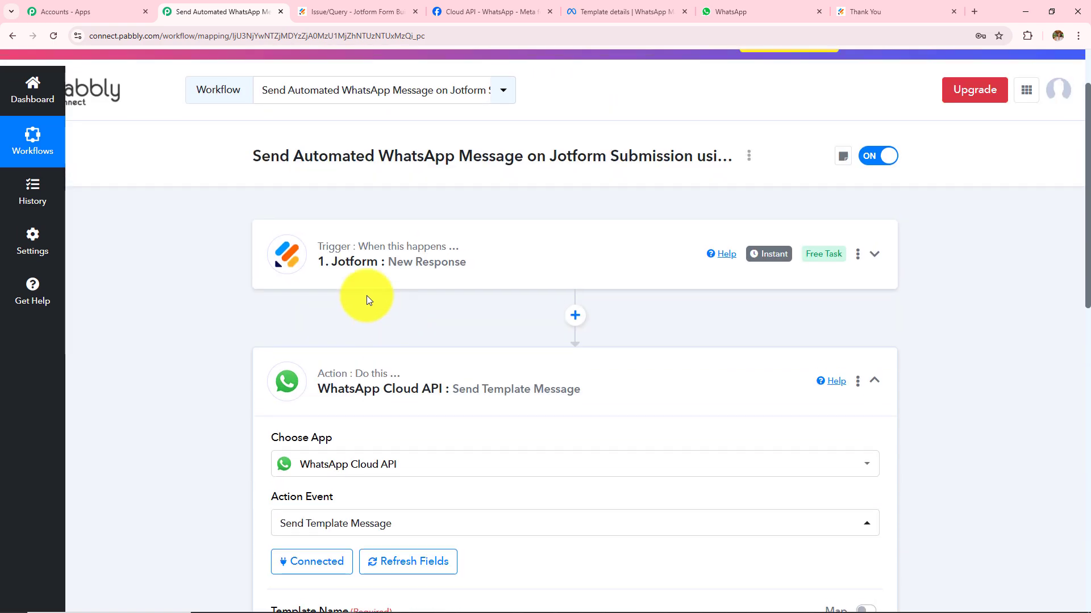
scroll(376, 293, down, 5)
click(380, 328)
scroll(379, 333, down, 3)
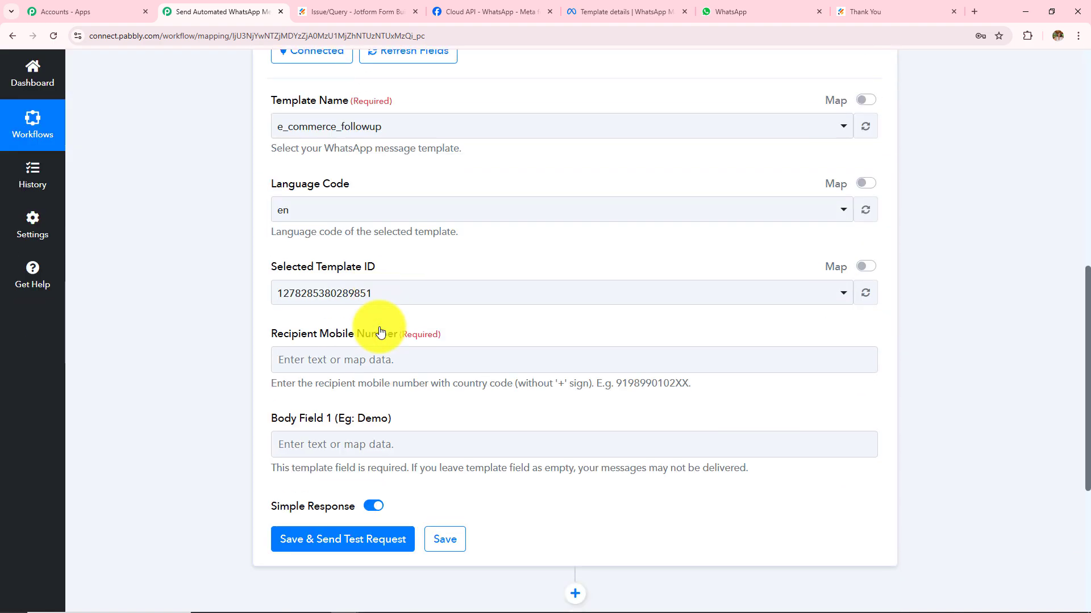
scroll(324, 364, down, 3)
Map the Jotform submitter's phone number into Recipient Mobile Number, prefixed with 91.
click(352, 245)
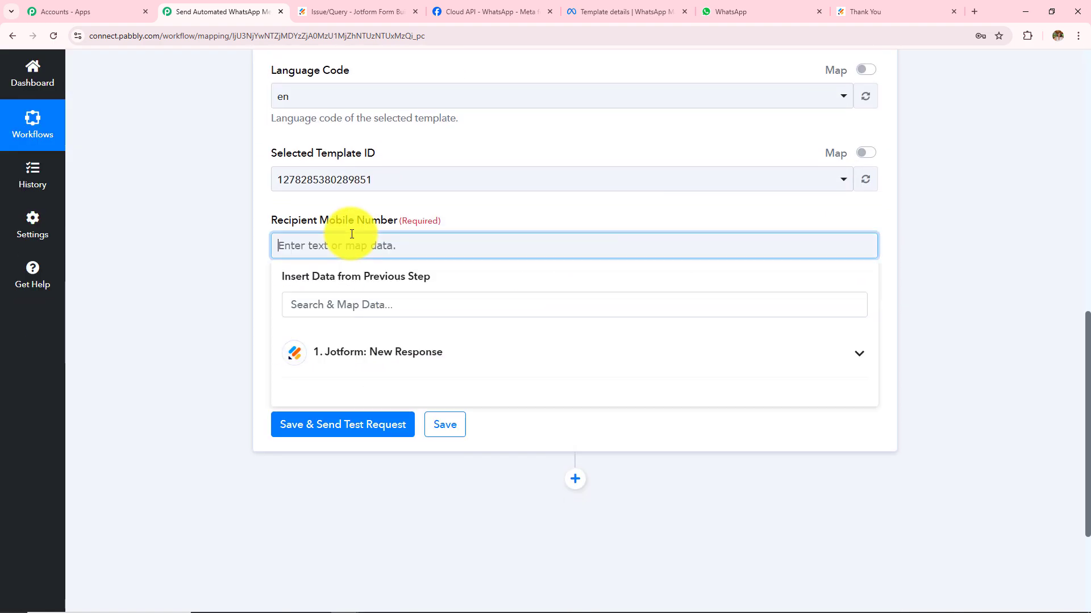
click(373, 370)
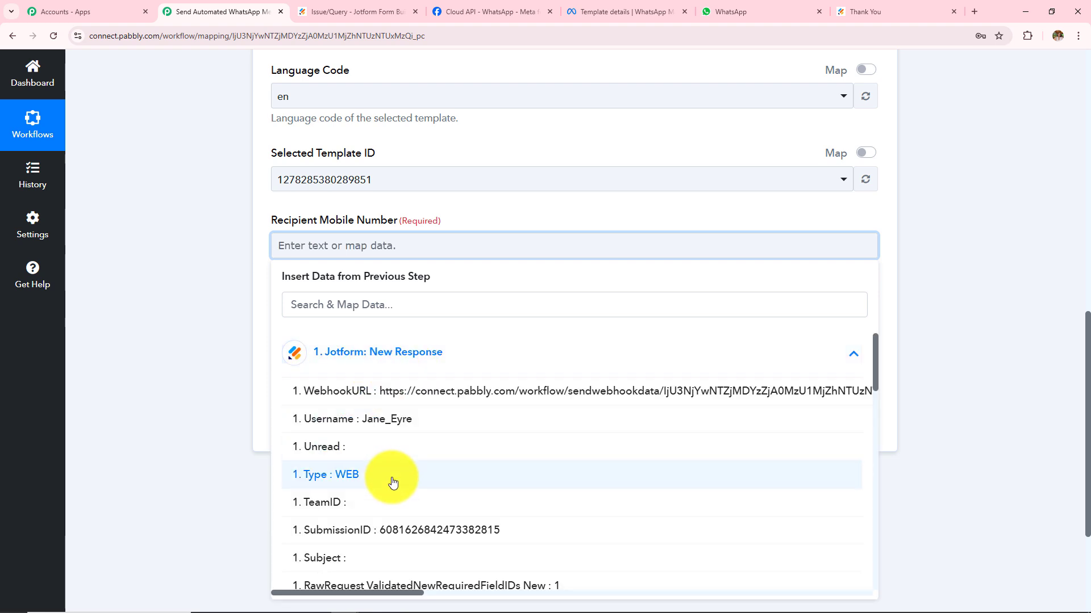
scroll(390, 480, down, 5)
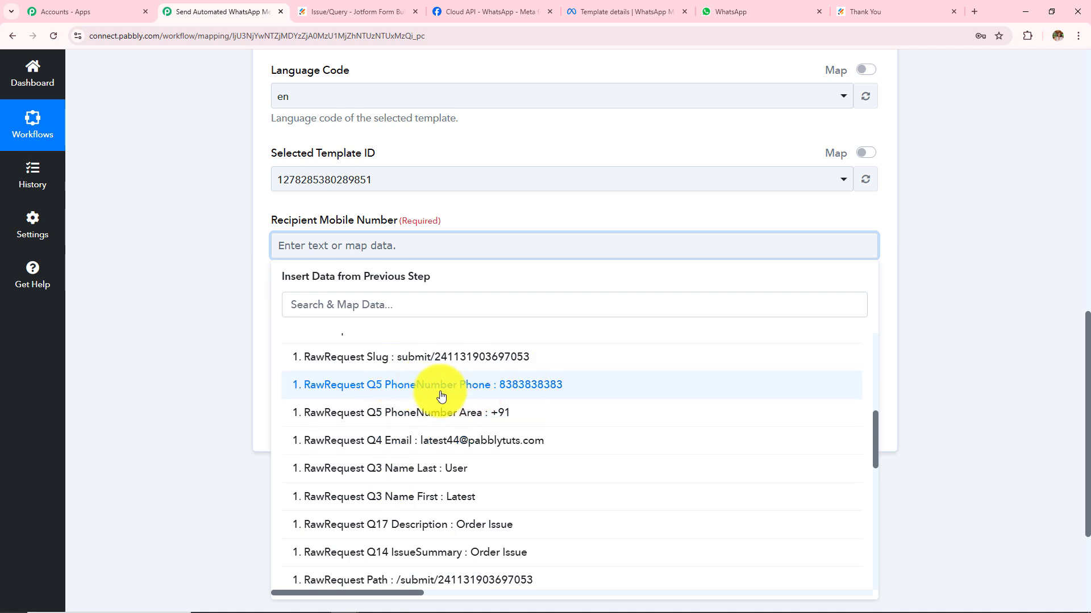
click(483, 396)
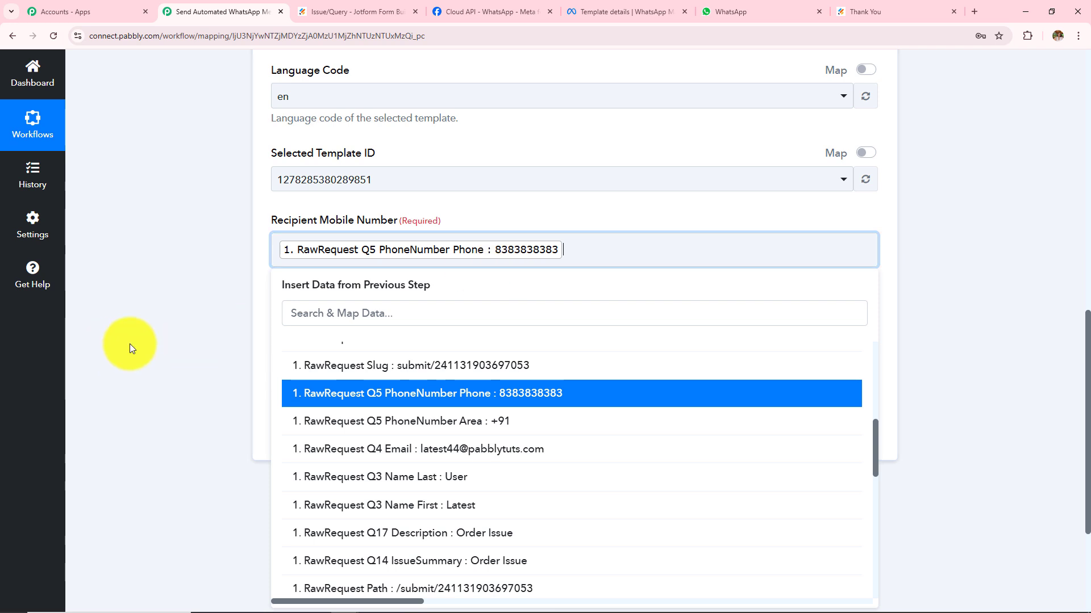
click(190, 259)
drag(266, 280, 694, 278)
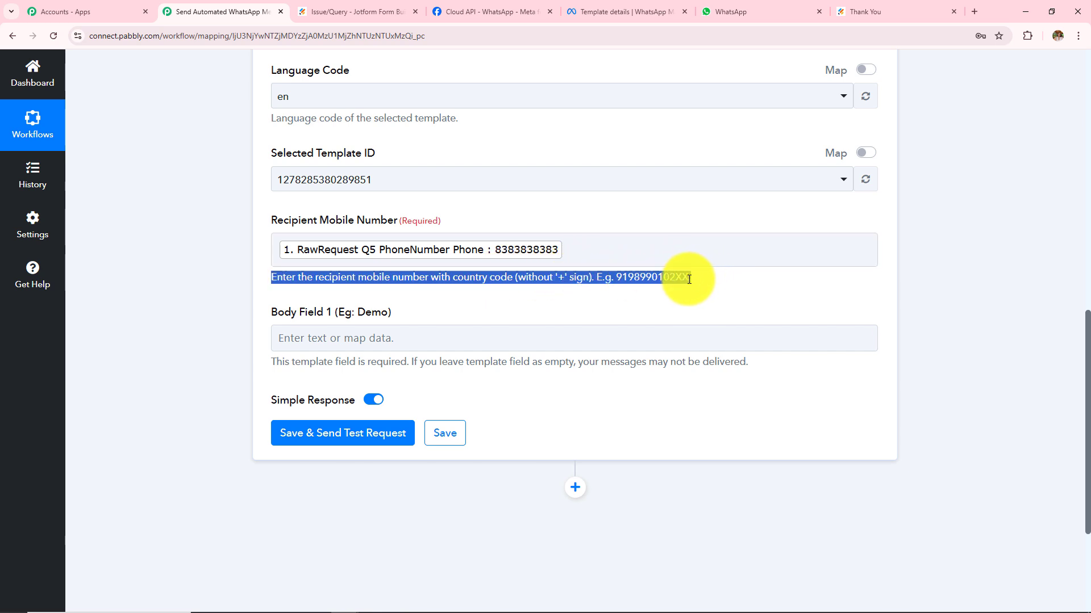
click(279, 253)
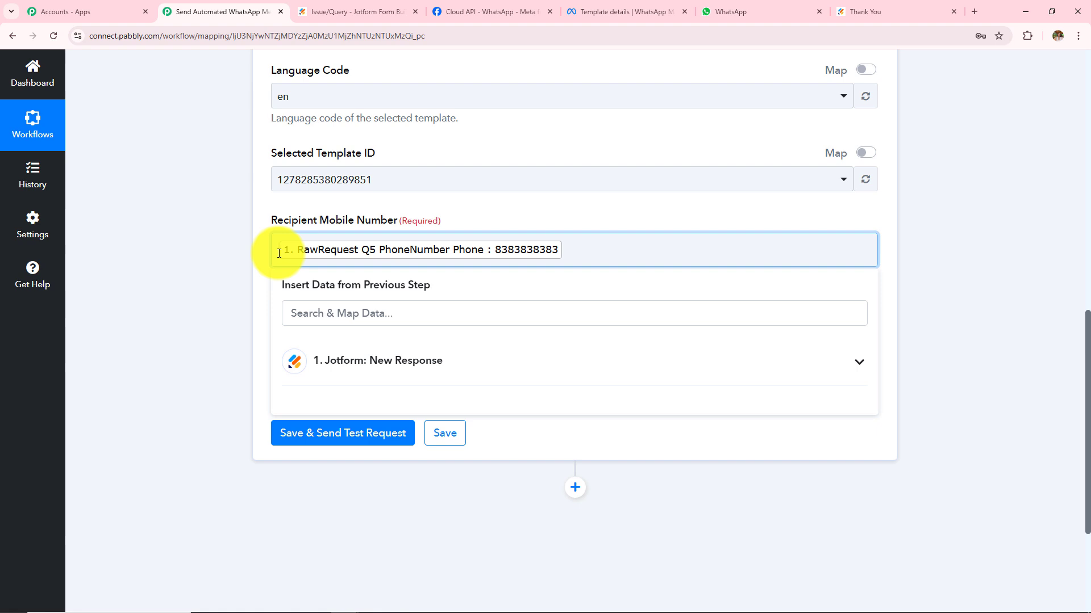
text(91)
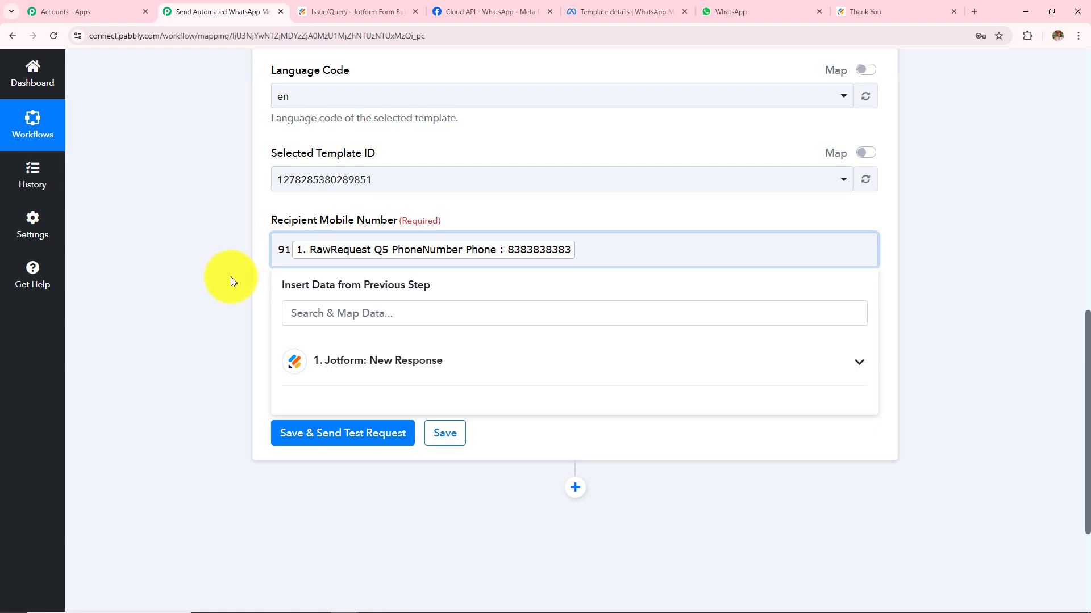
click(254, 238)
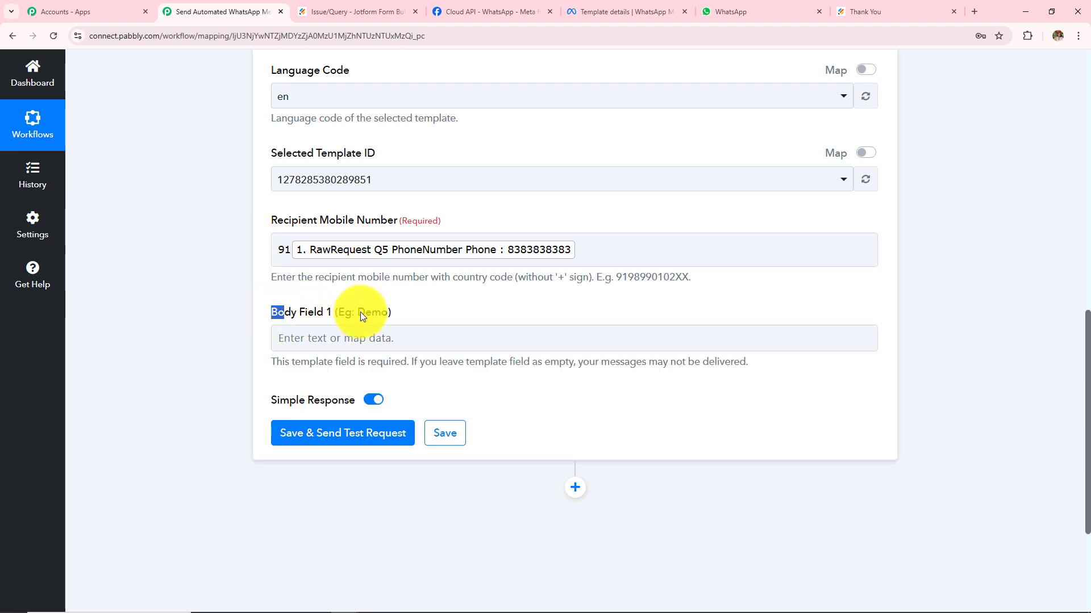
Check the template's greeting placeholder that Body Field 1 needs to fill.
drag(361, 312, 435, 306)
drag(270, 316, 425, 364)
click(172, 363)
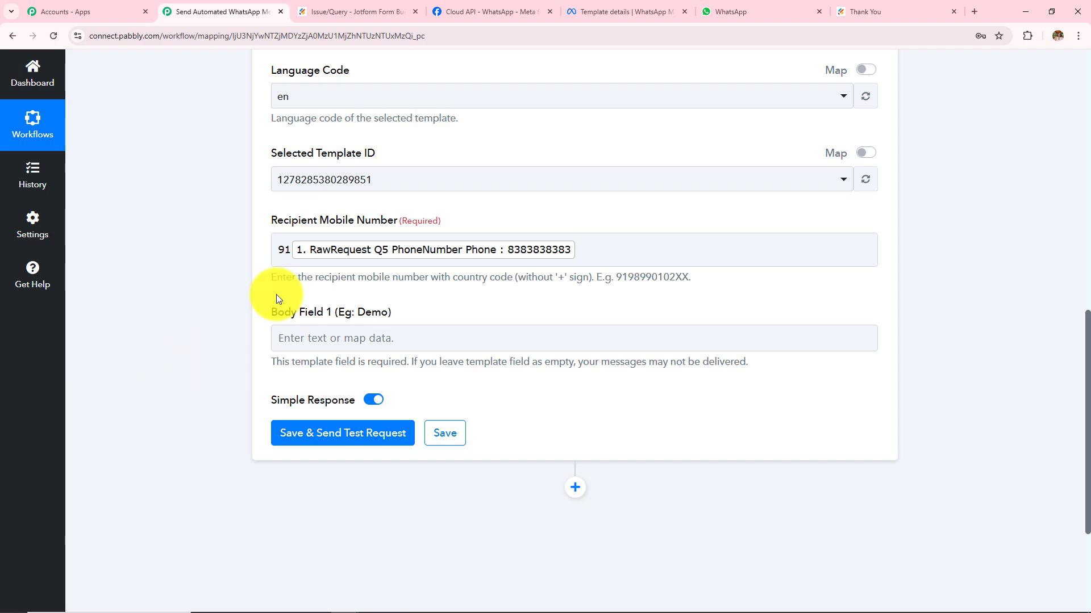
click(609, 10)
click(333, 256)
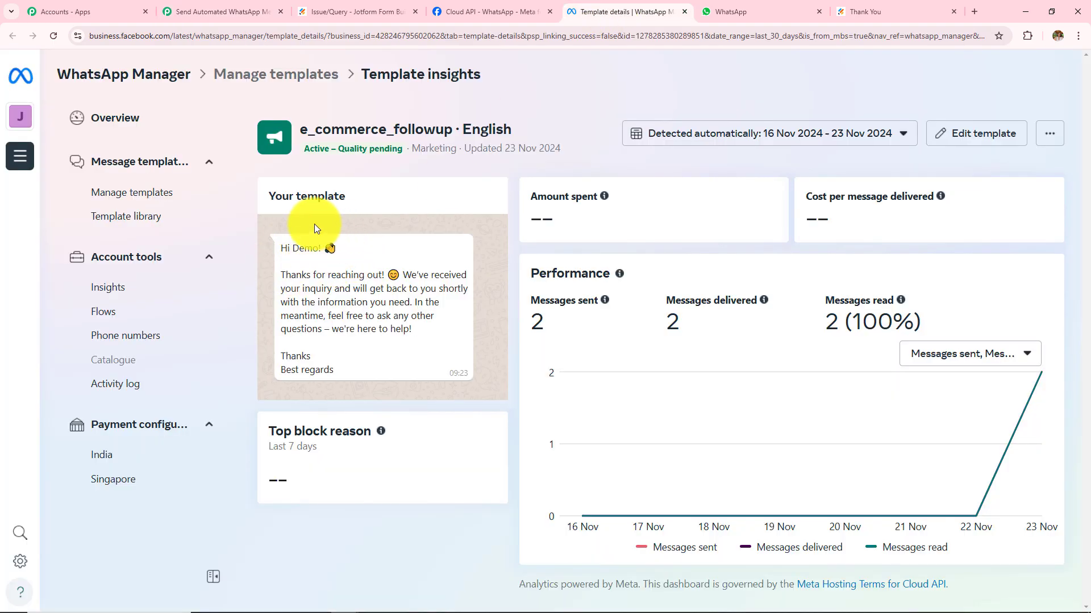
click(227, 11)
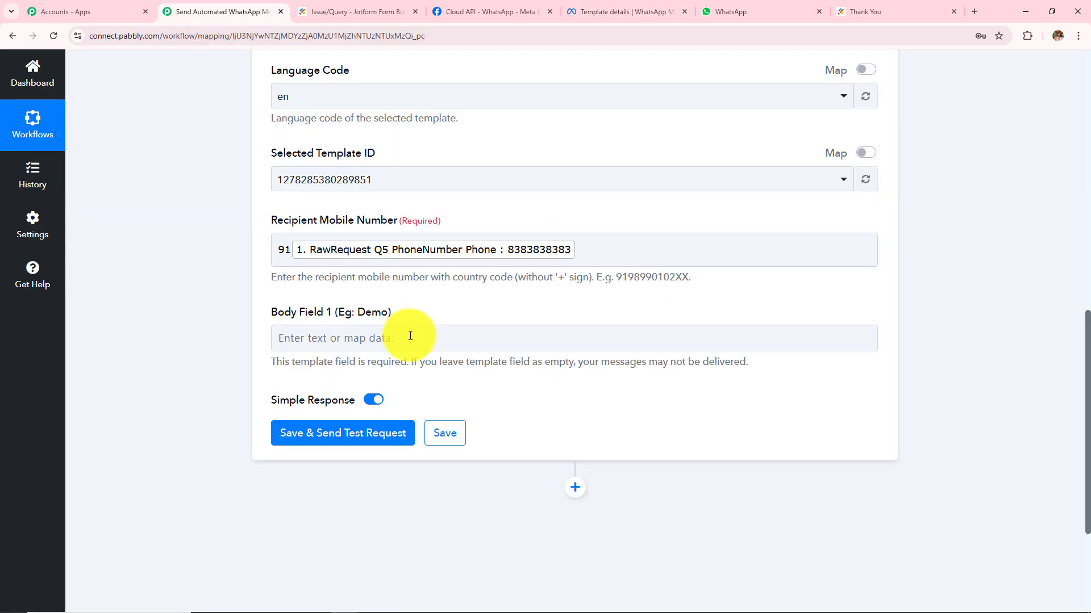
click(383, 338)
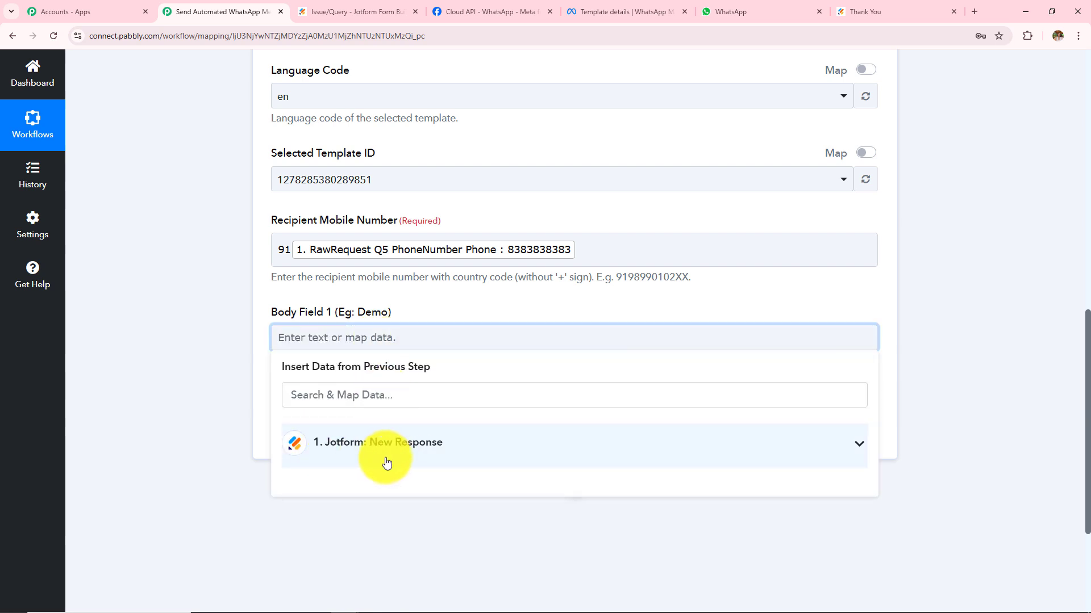
Map Jotform's Q3 Name First and Name Last fields into Body Field 1.
click(386, 461)
scroll(390, 500, down, 10)
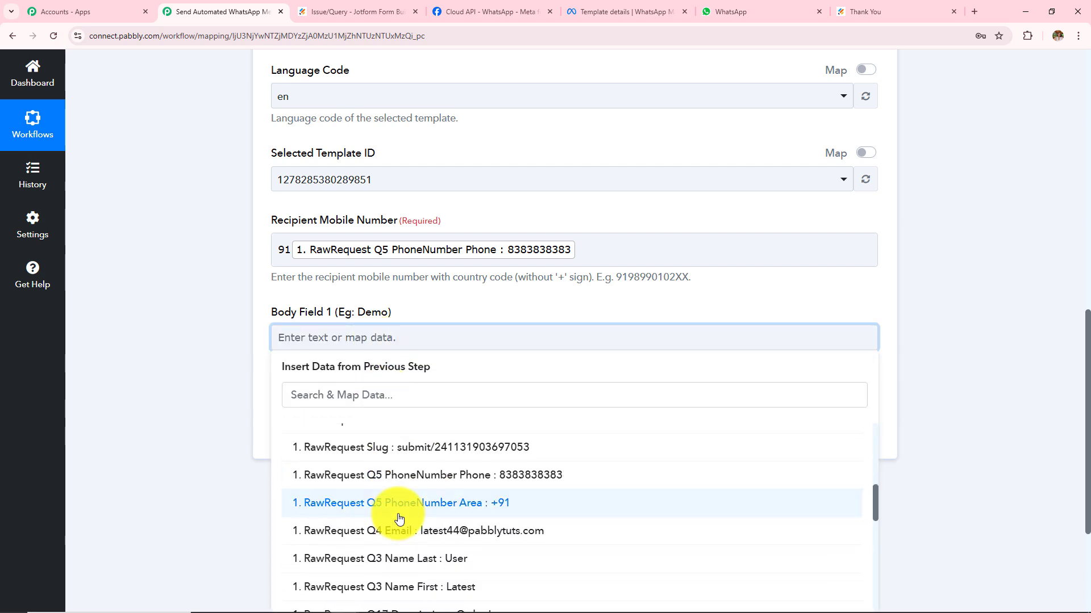
click(414, 532)
click(414, 511)
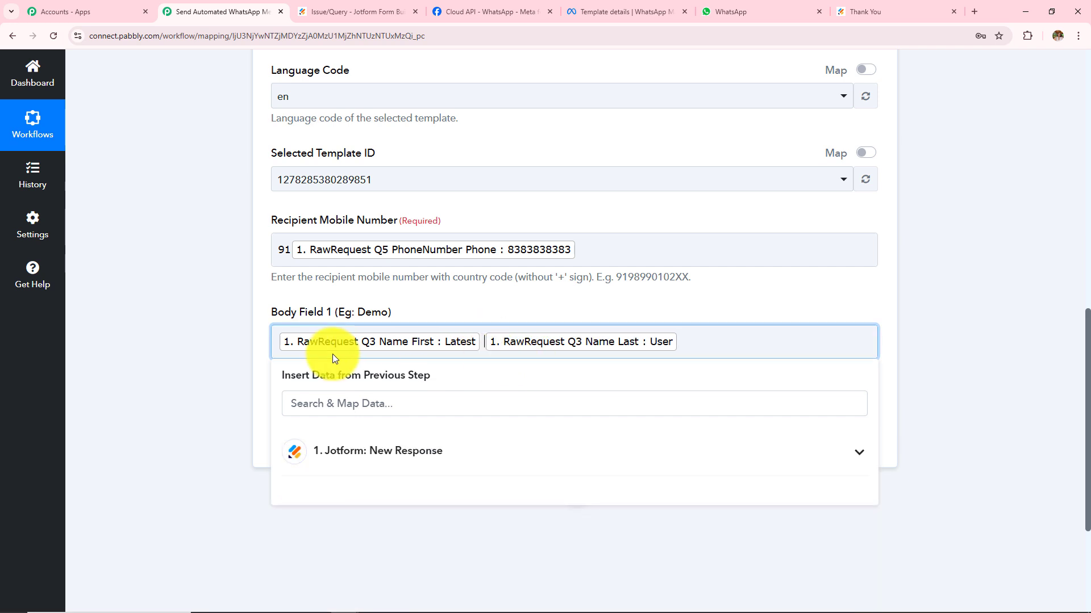
click(216, 356)
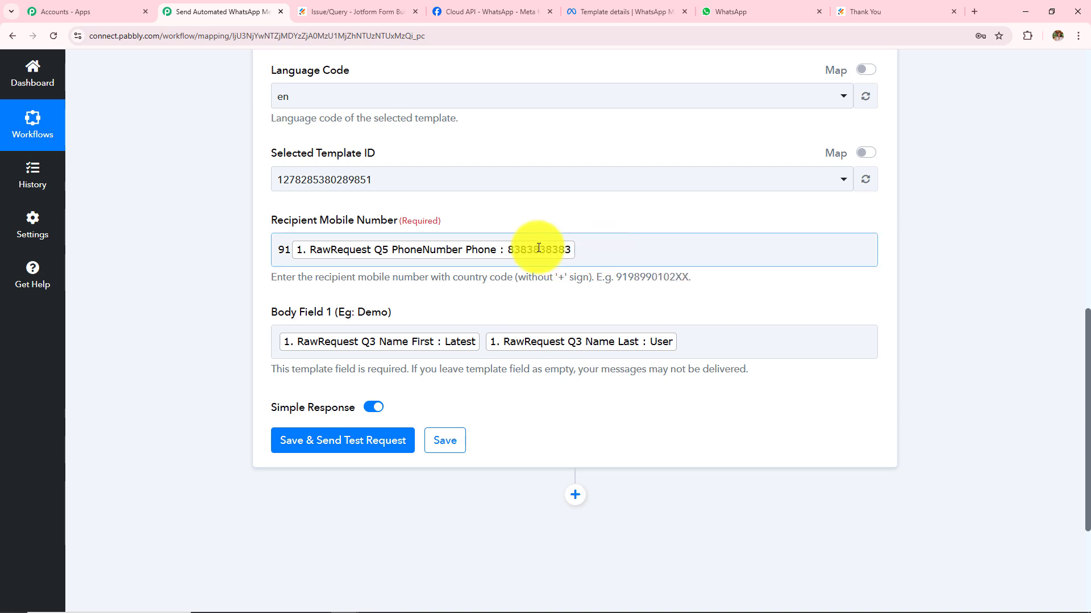
Adjust the recipient number, then save and send a test, getting status accepted.
click(596, 252)
key(BackSpace)
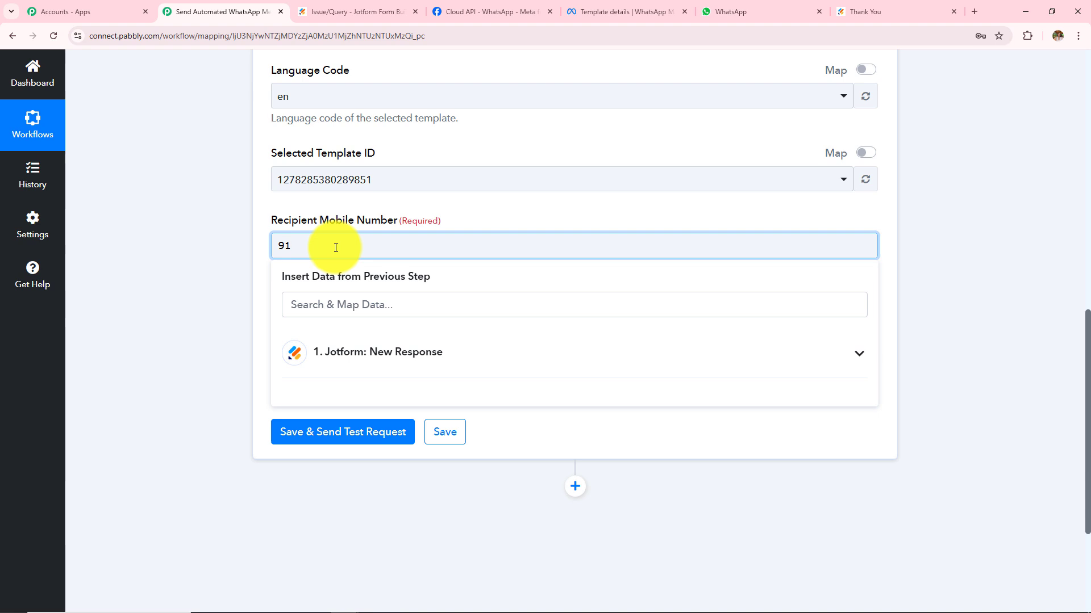
scroll(288, 348, down, 3)
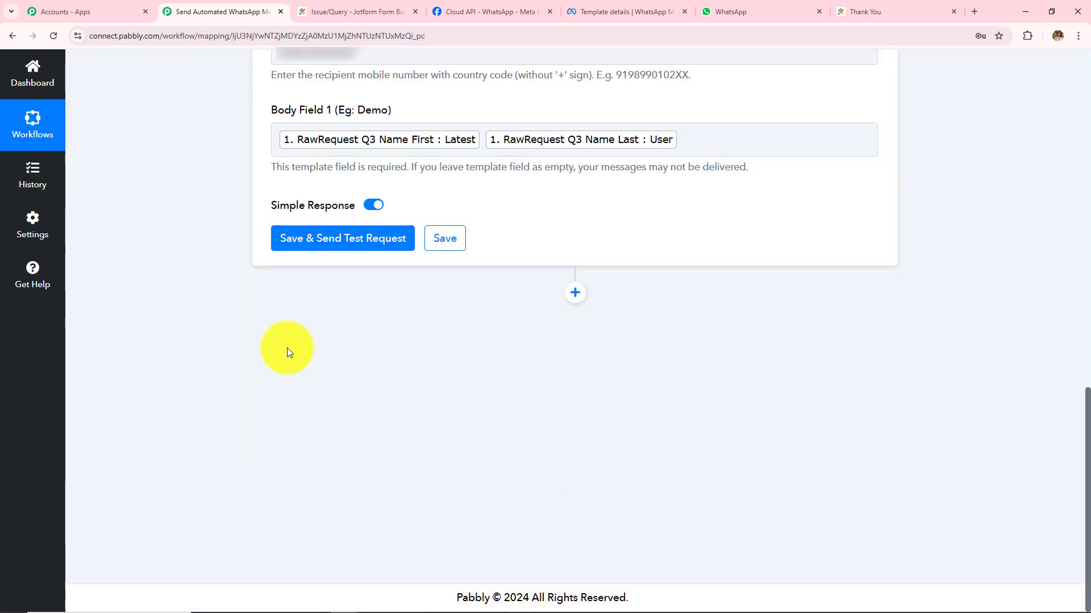
click(311, 249)
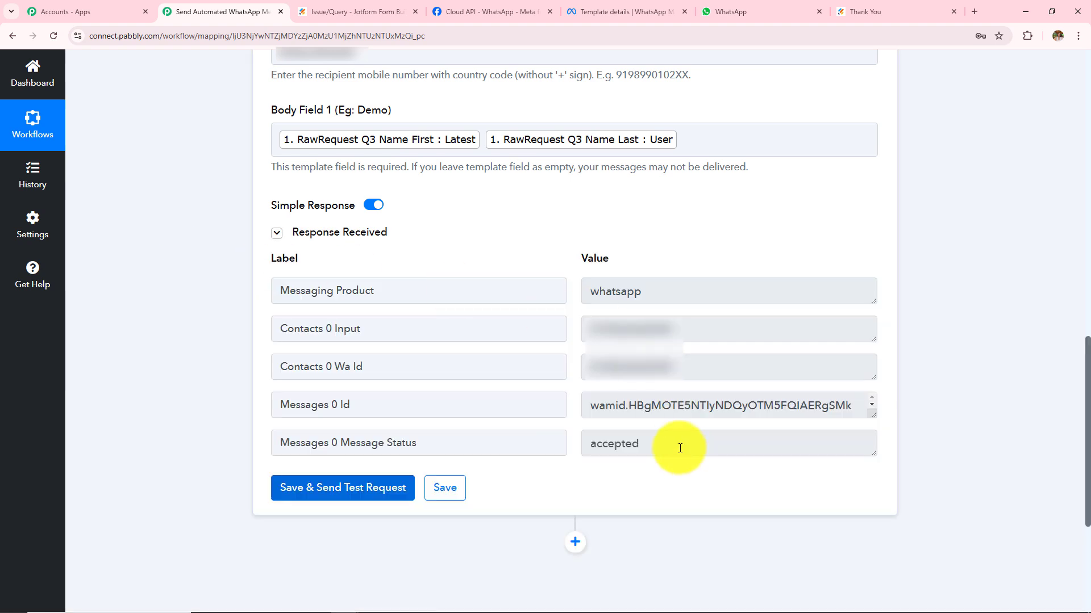
drag(680, 448, 496, 461)
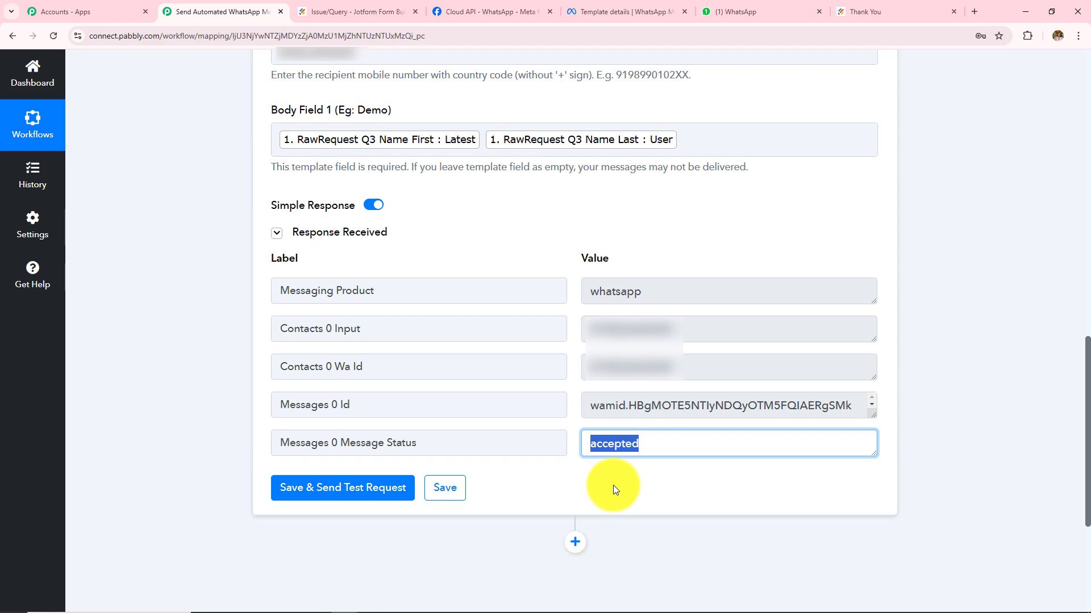
Confirm 'Hi Latest User!' arrived in WhatsApp, then reload the Jotform form for another entry.
click(741, 10)
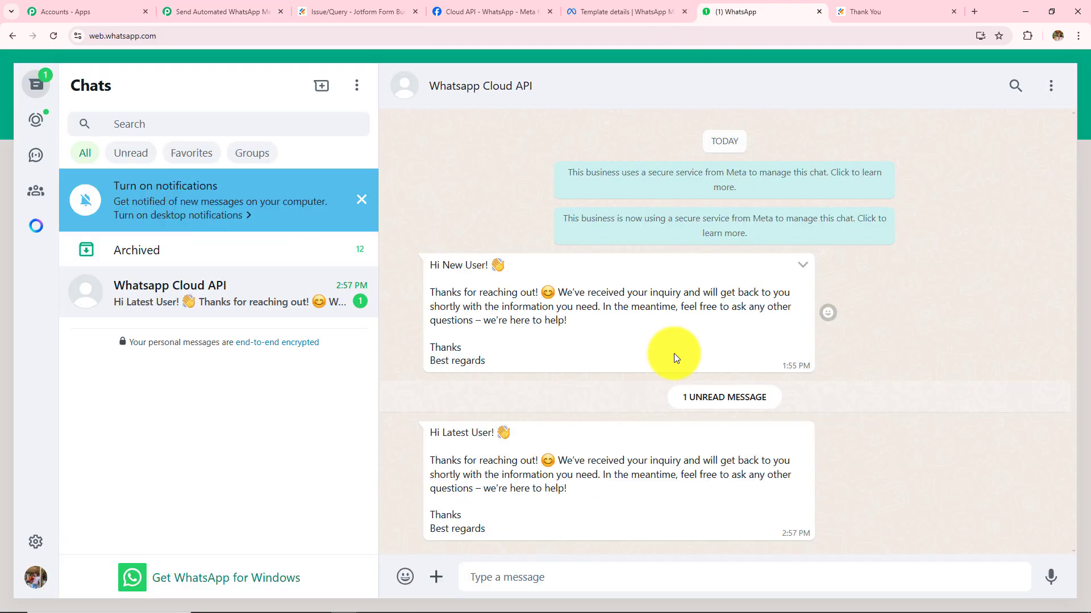
drag(494, 533, 533, 428)
click(397, 427)
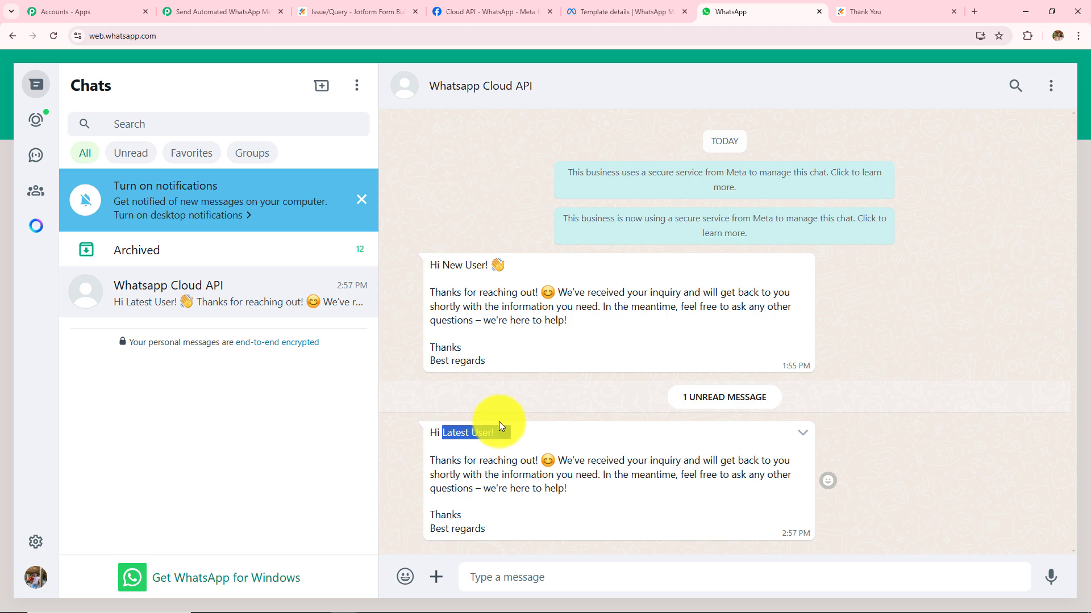
drag(429, 464, 522, 533)
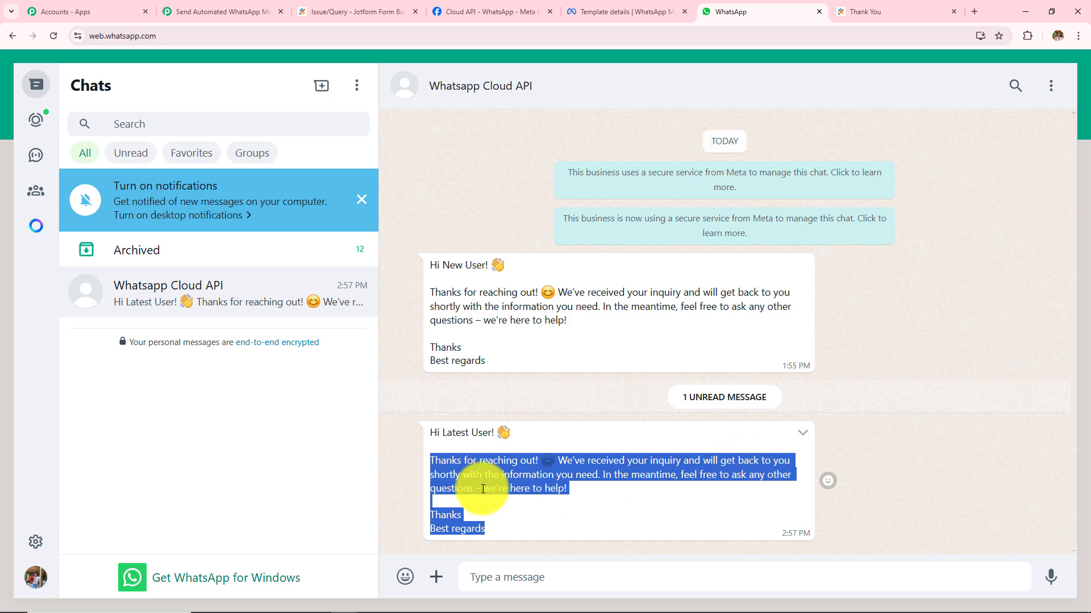
drag(426, 431, 524, 534)
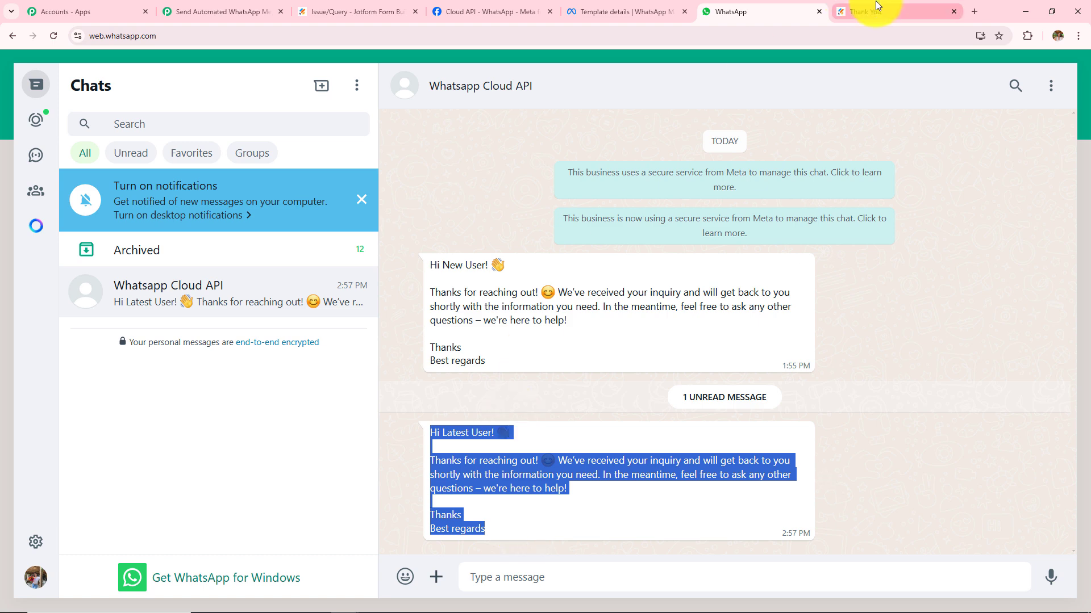
click(931, 10)
click(58, 36)
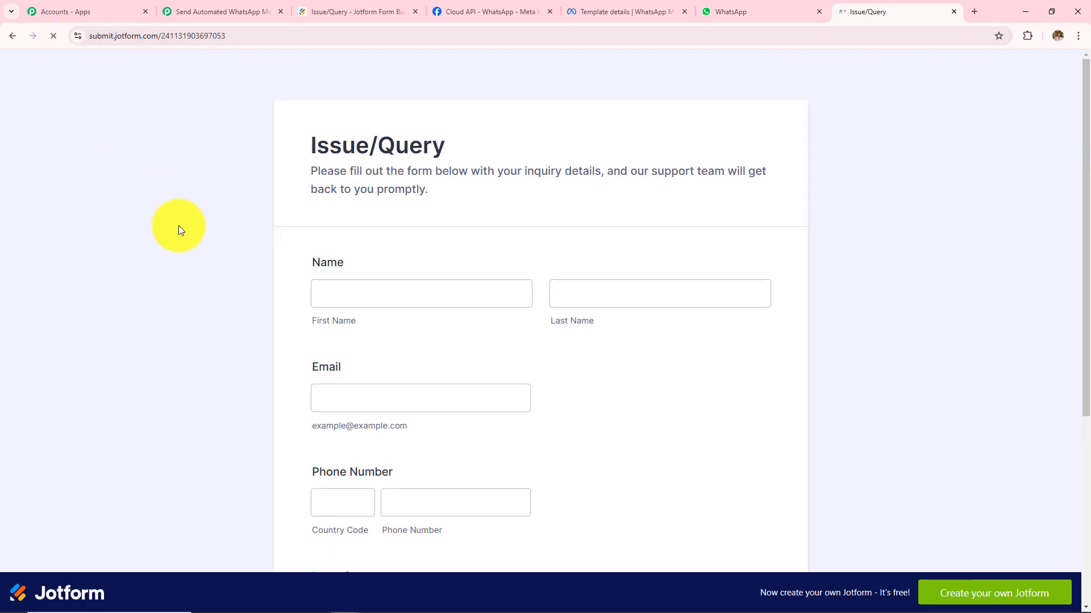
Submit the Issue/Query form as Admin User with an email and Order Issue summary and description.
scroll(179, 226, down, 2)
click(399, 193)
text(Admin)
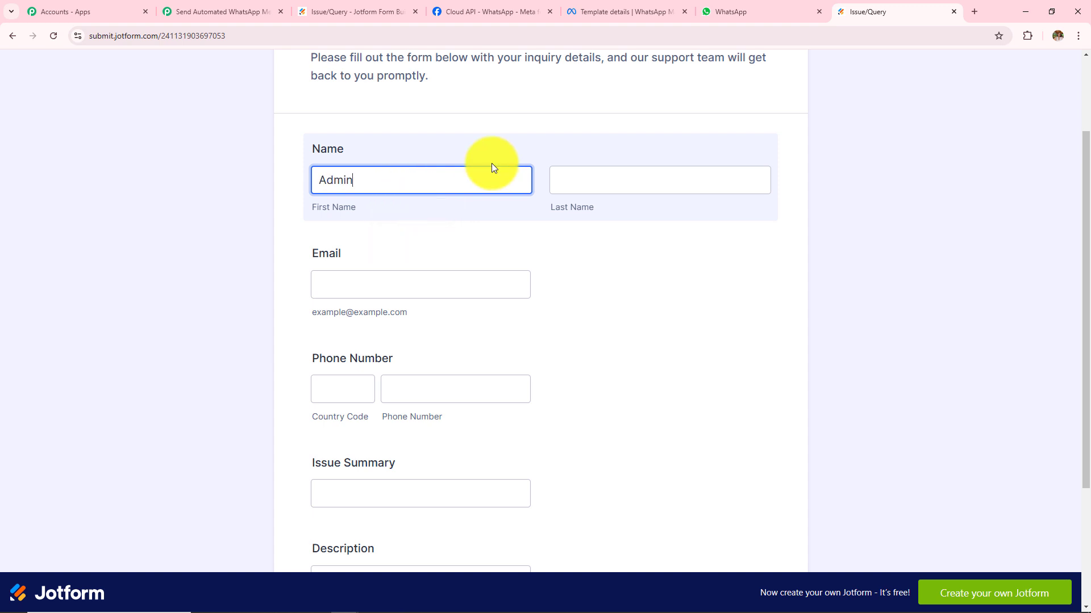
click(559, 170)
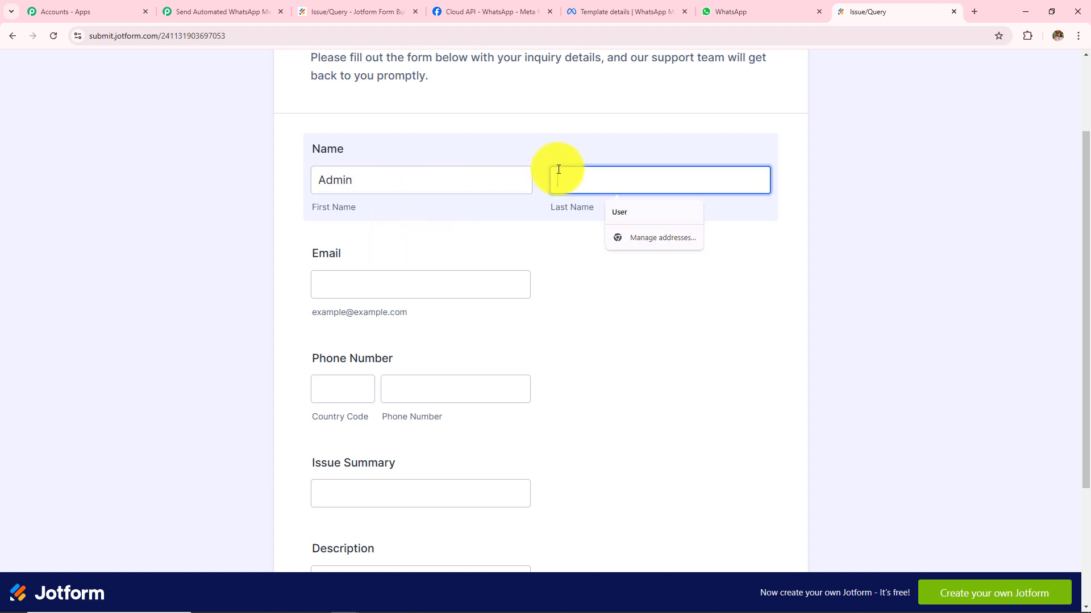
text(User)
click(468, 282)
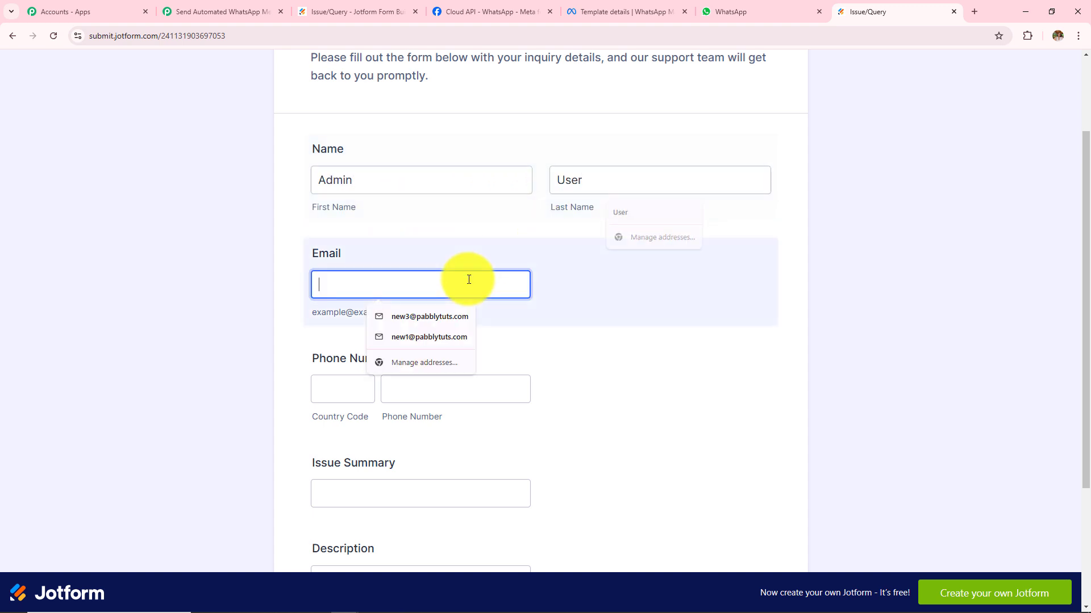
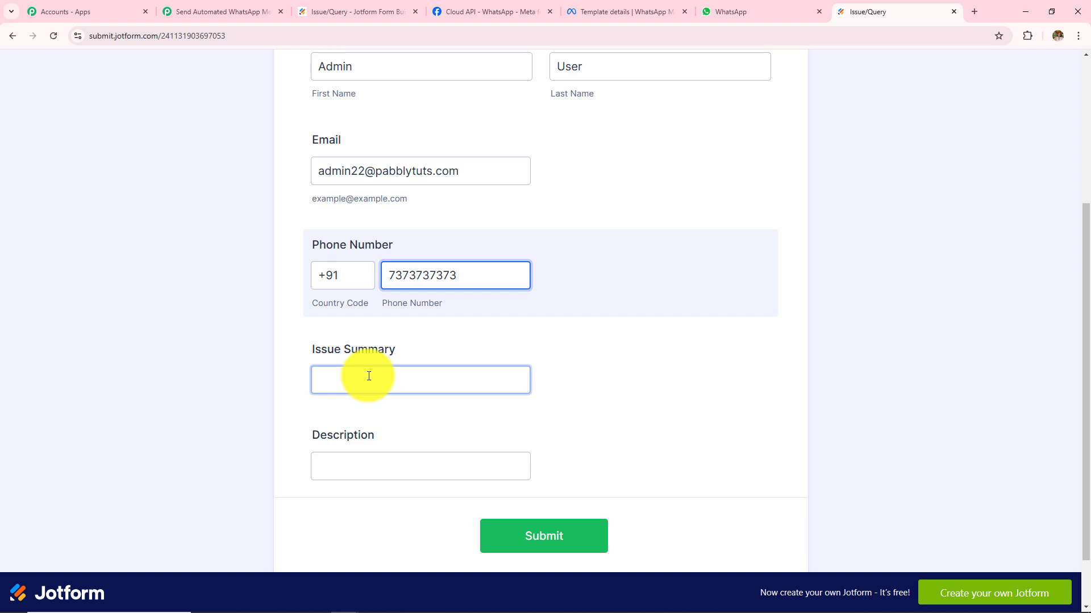
click(369, 376)
click(382, 414)
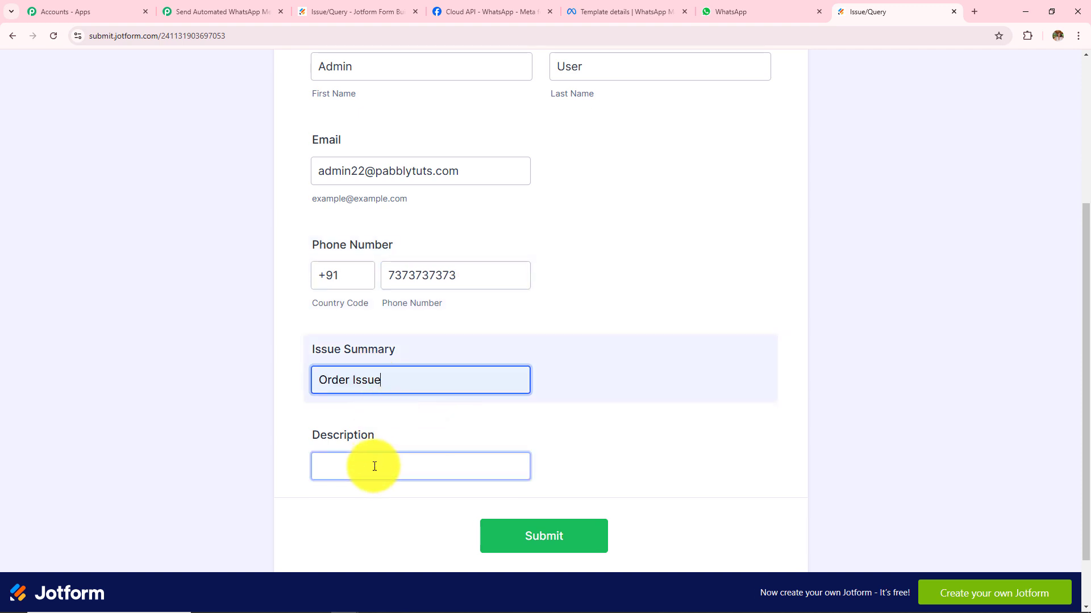
click(370, 462)
click(392, 499)
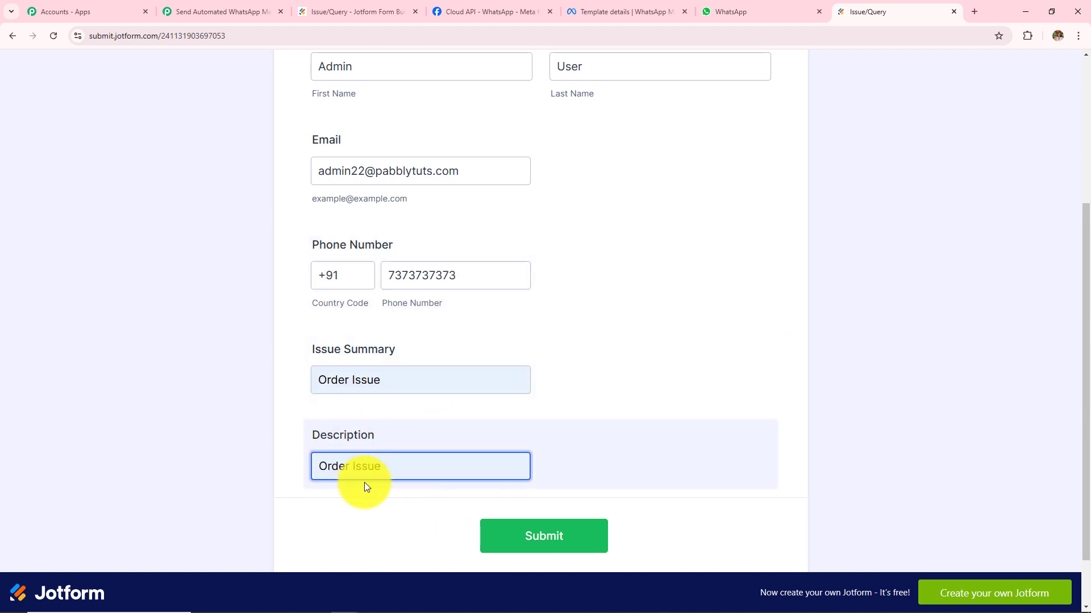
click(537, 539)
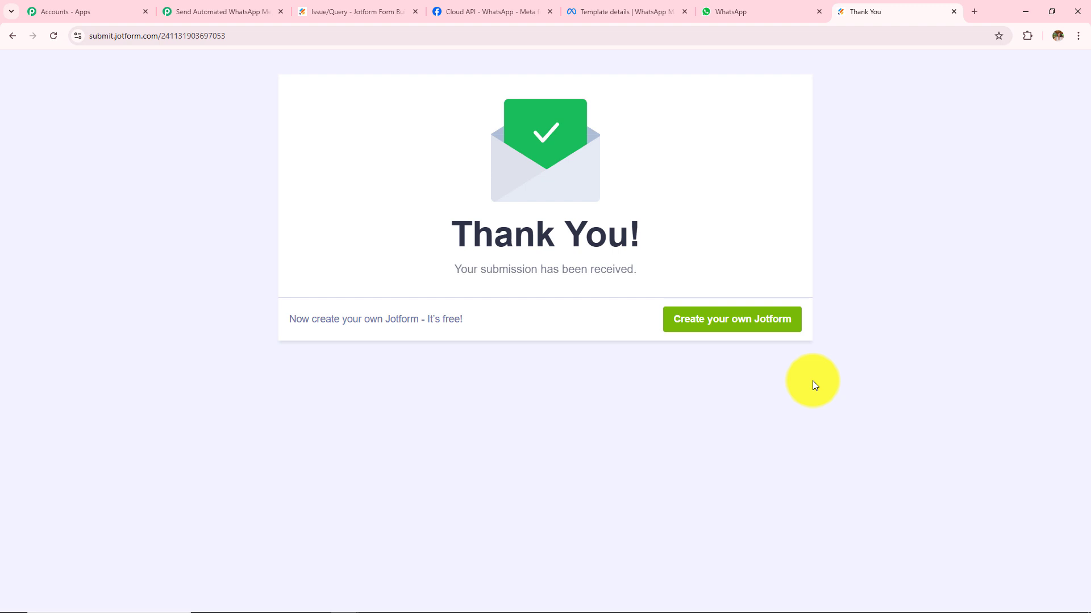
Verify WhatsApp received the 'Hi Admin User!' greeting, then return to the Pabbly workflow.
click(732, 12)
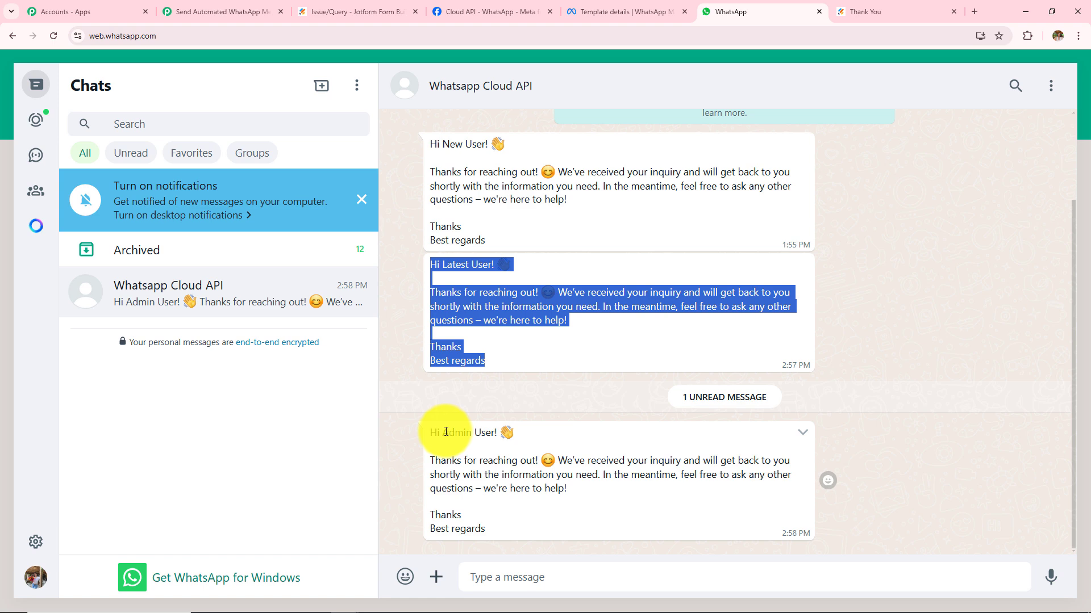
drag(446, 432, 554, 441)
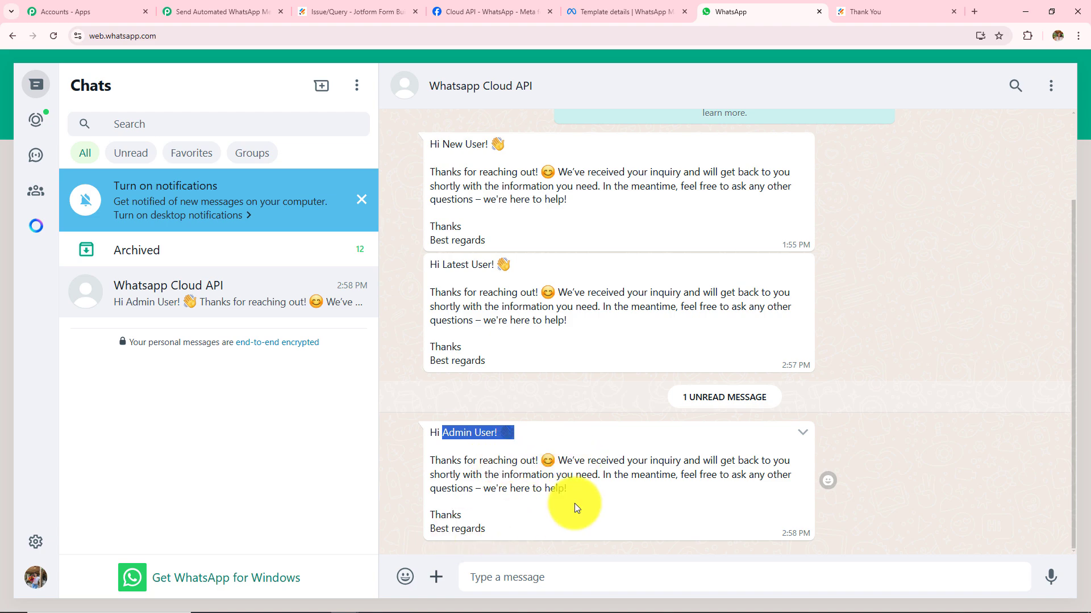
click(265, 10)
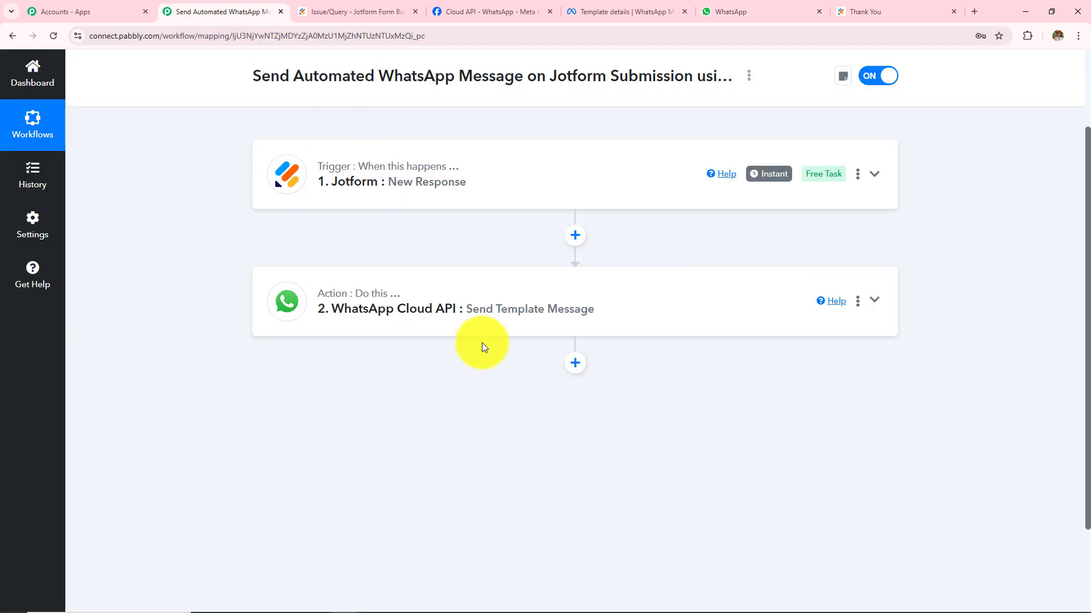
Review the Jotform trigger's captured response data.
scroll(441, 199, up, 2)
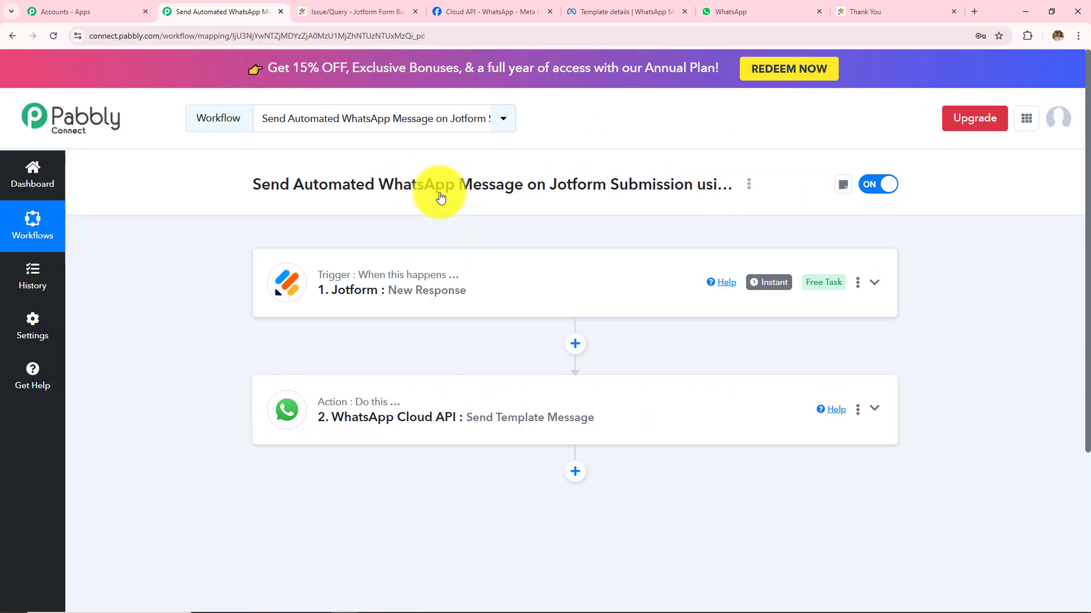
click(420, 299)
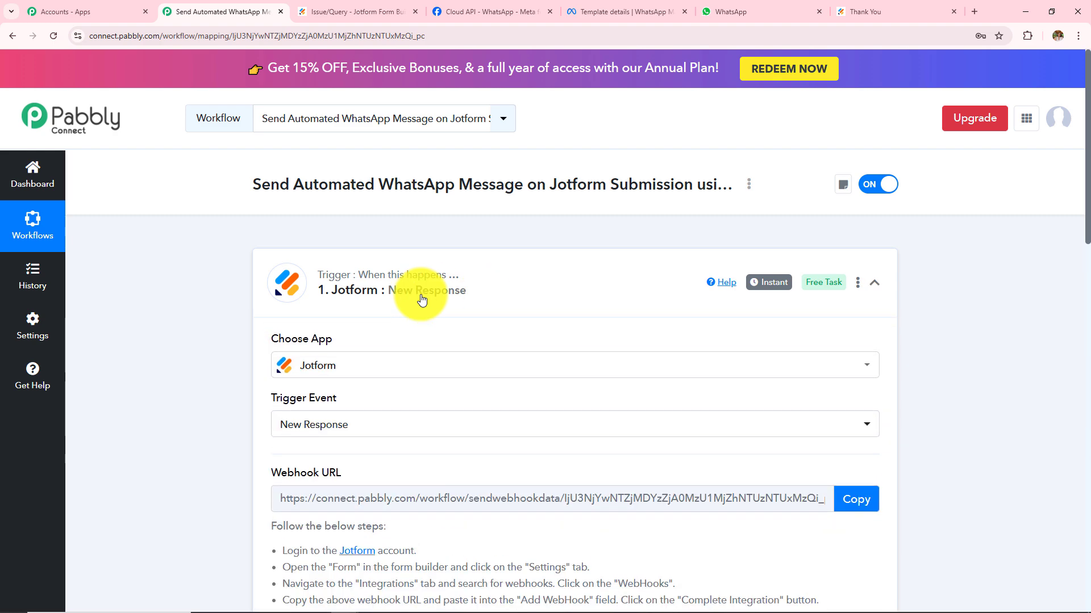
scroll(421, 299, down, 4)
scroll(432, 378, down, 3)
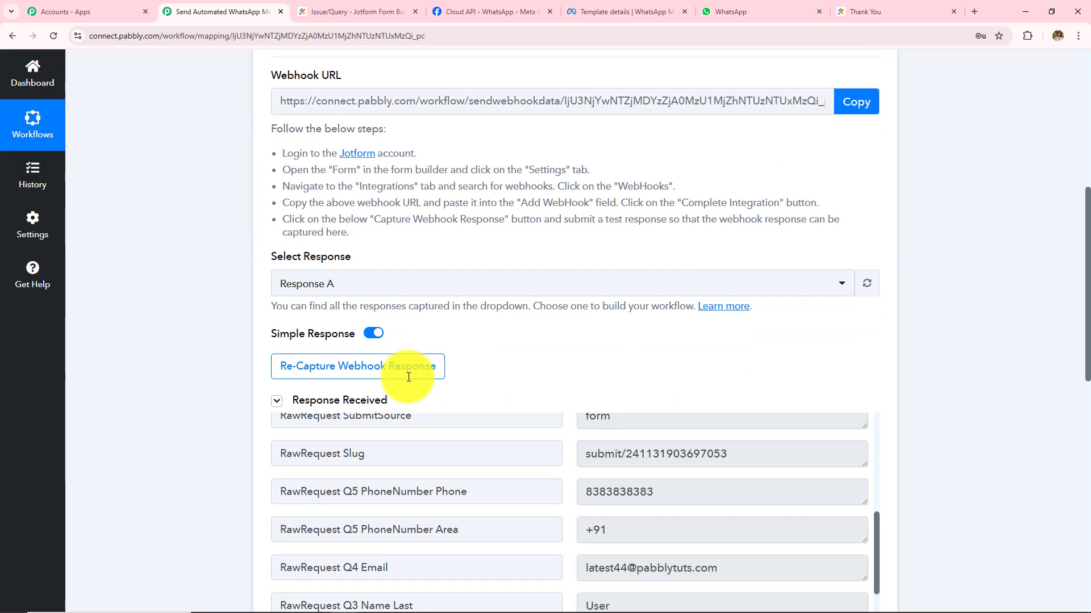
scroll(757, 353, down, 3)
scroll(653, 390, down, 3)
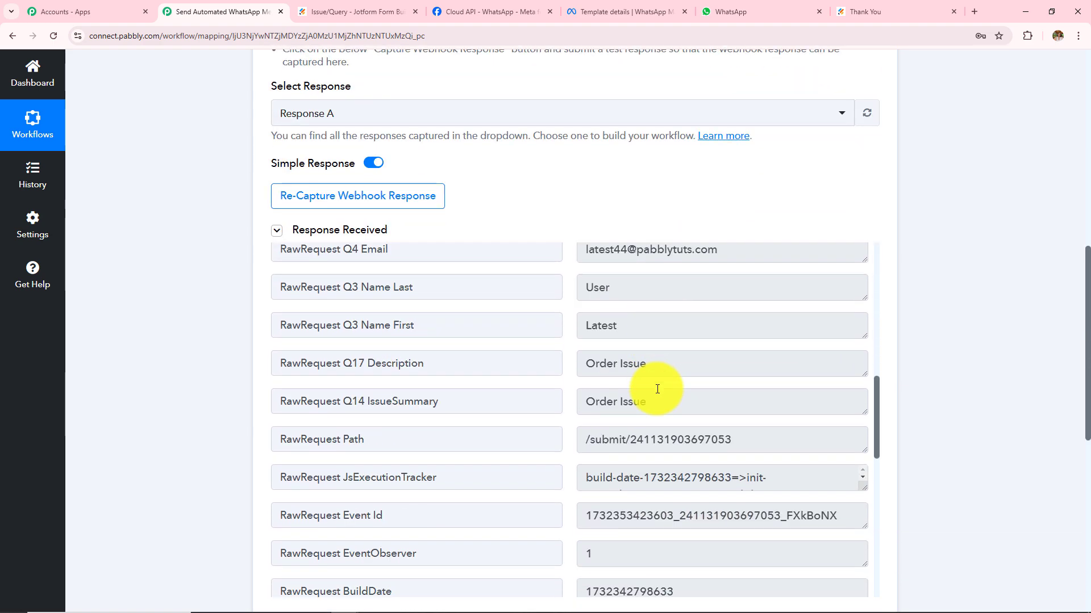
scroll(658, 389, down, 5)
scroll(973, 353, down, 3)
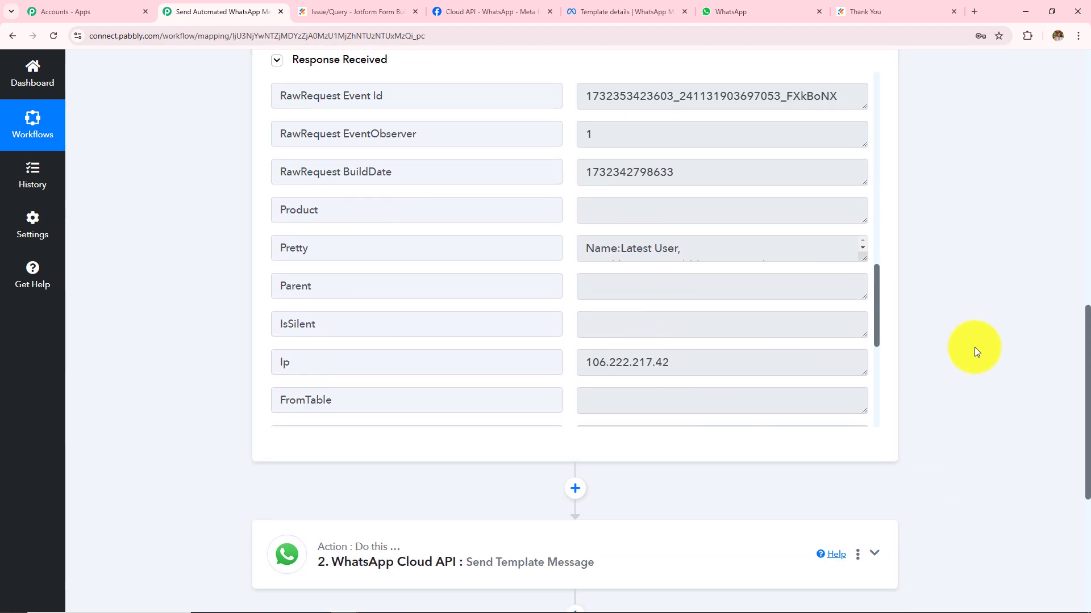
scroll(974, 353, down, 2)
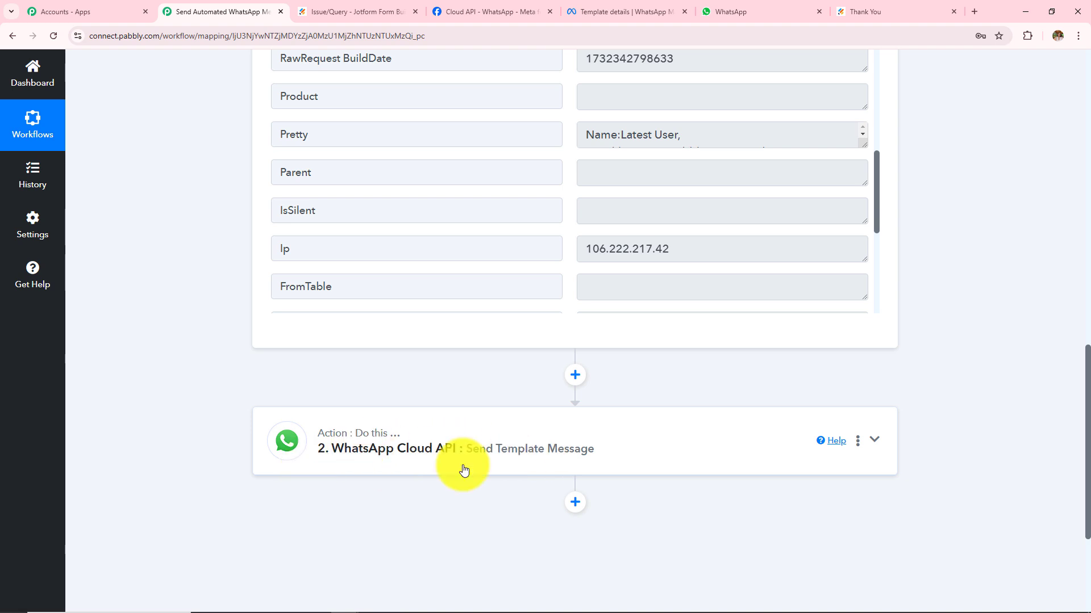
Inspect the WhatsApp Cloud API action settings, then go back to the WhatsApp chat.
click(517, 469)
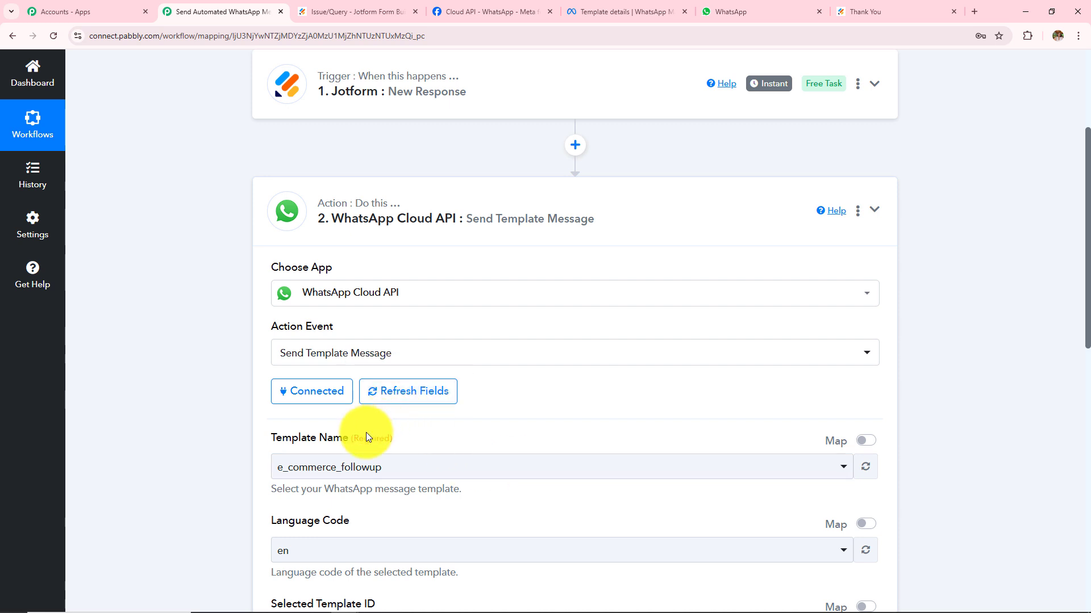
drag(274, 437, 419, 438)
scroll(419, 438, down, 10)
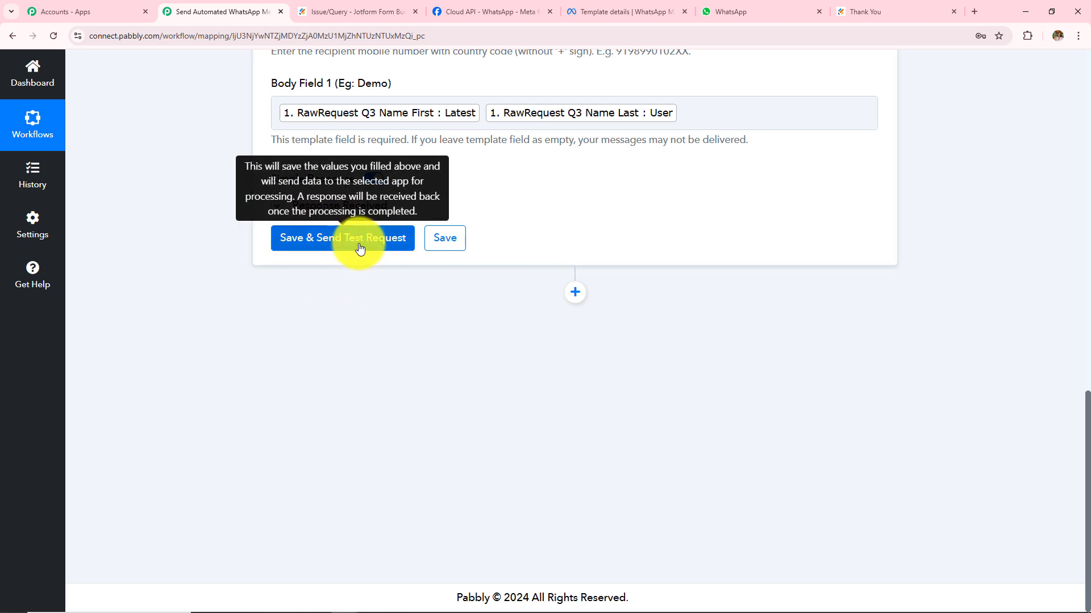
click(762, 4)
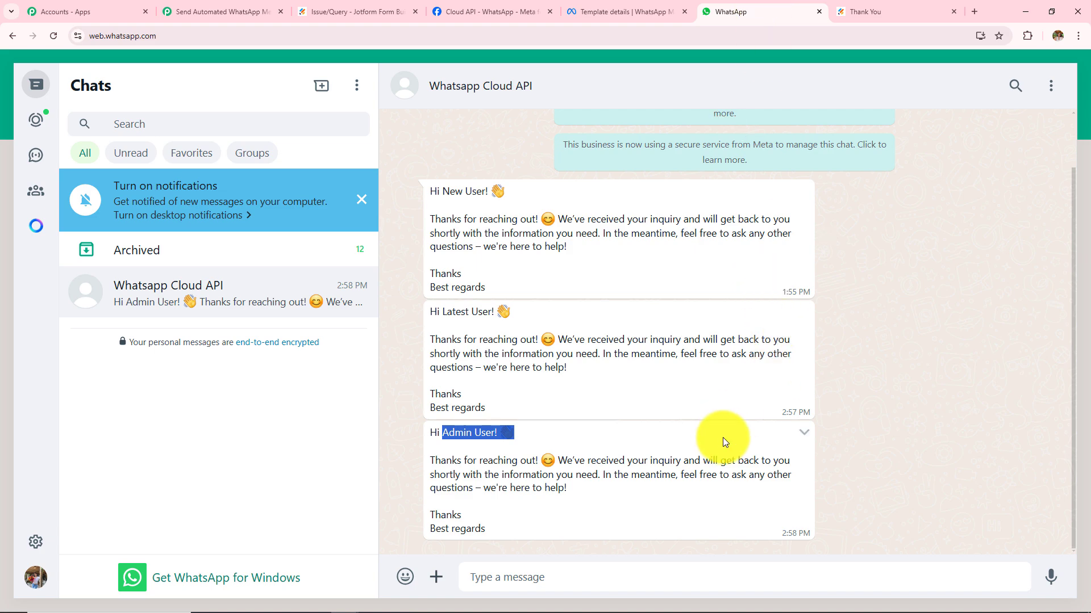
Look over the three personalized greetings in WhatsApp, then return to the Pabbly workflow.
drag(502, 514, 931, 451)
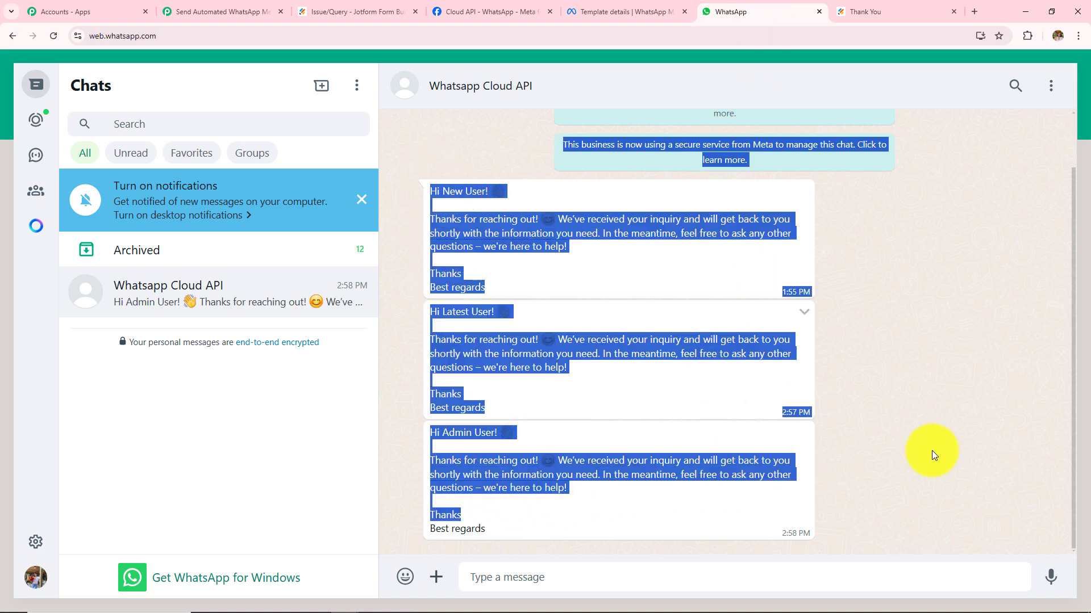
click(931, 451)
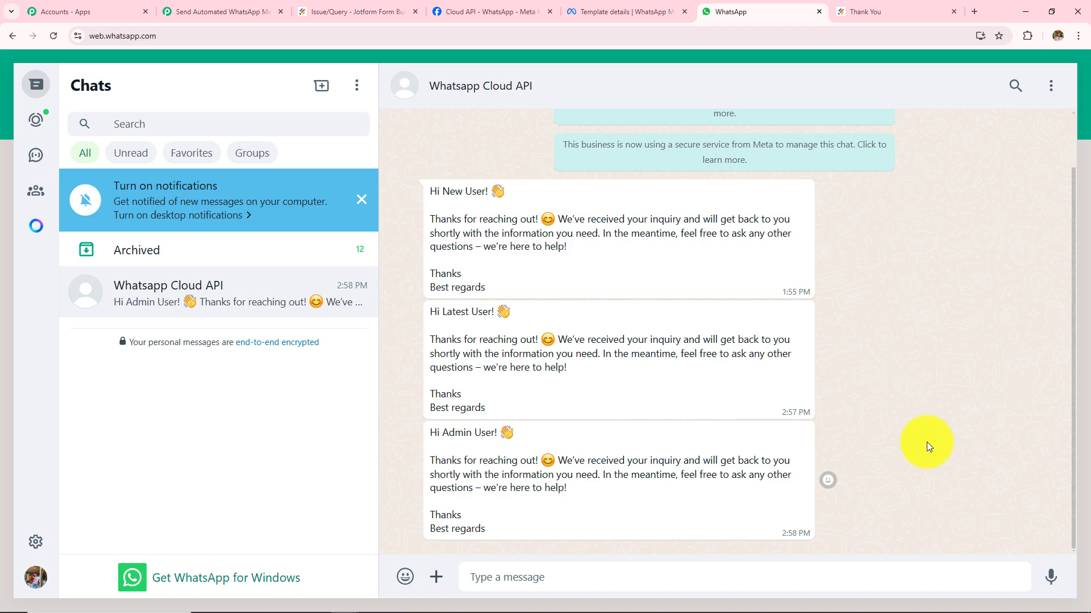
click(210, 7)
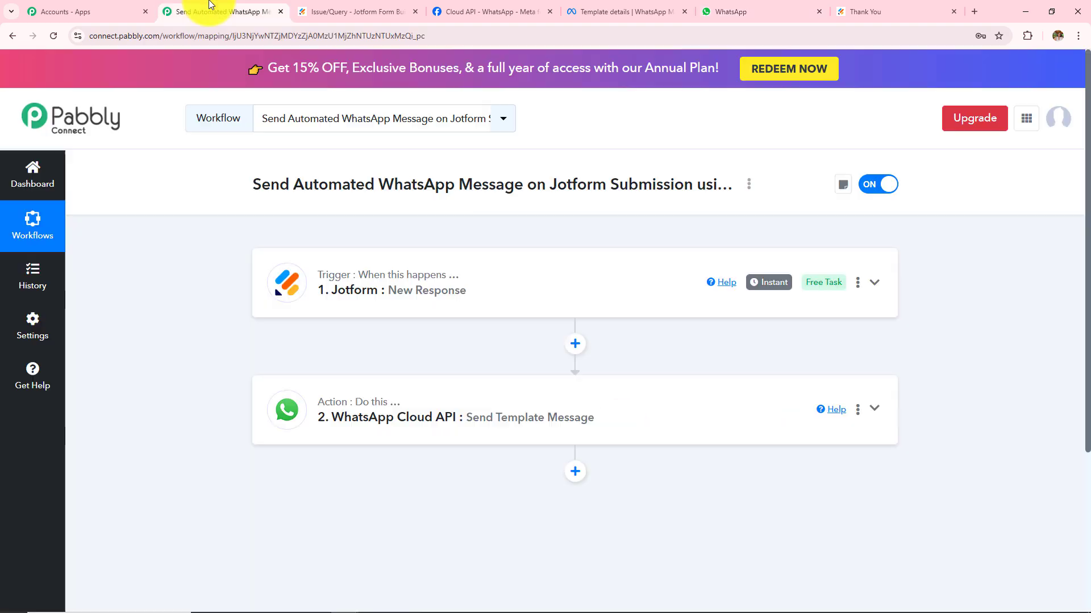